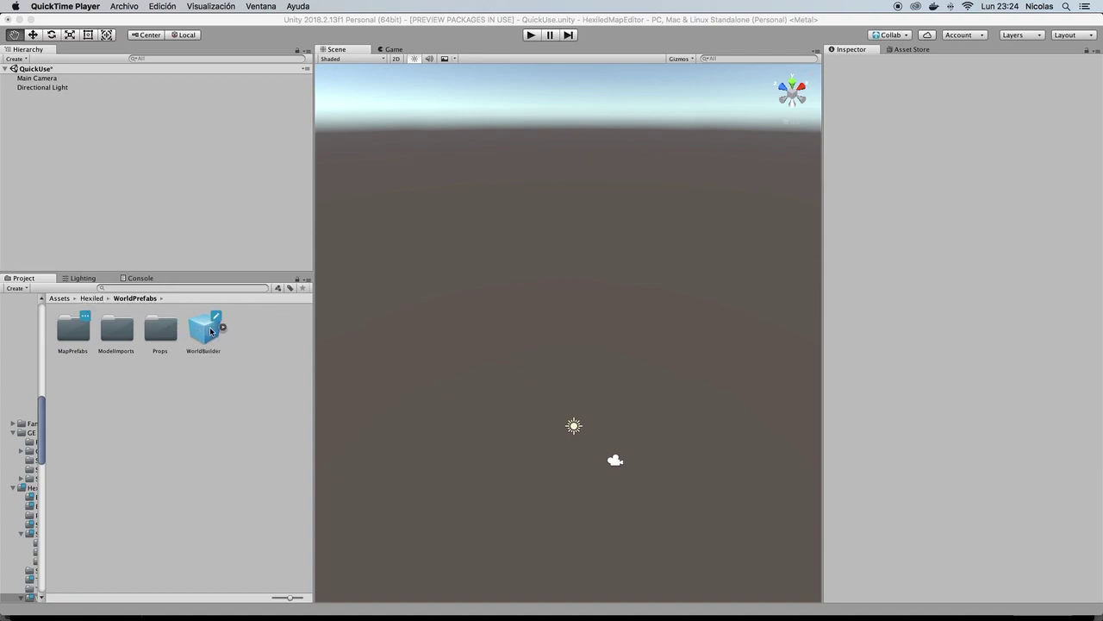
Step: Place the WorldBuilder prefab in the scene and select its EndlessTerrainManager child
left_click_drag(211, 331, 98, 153)
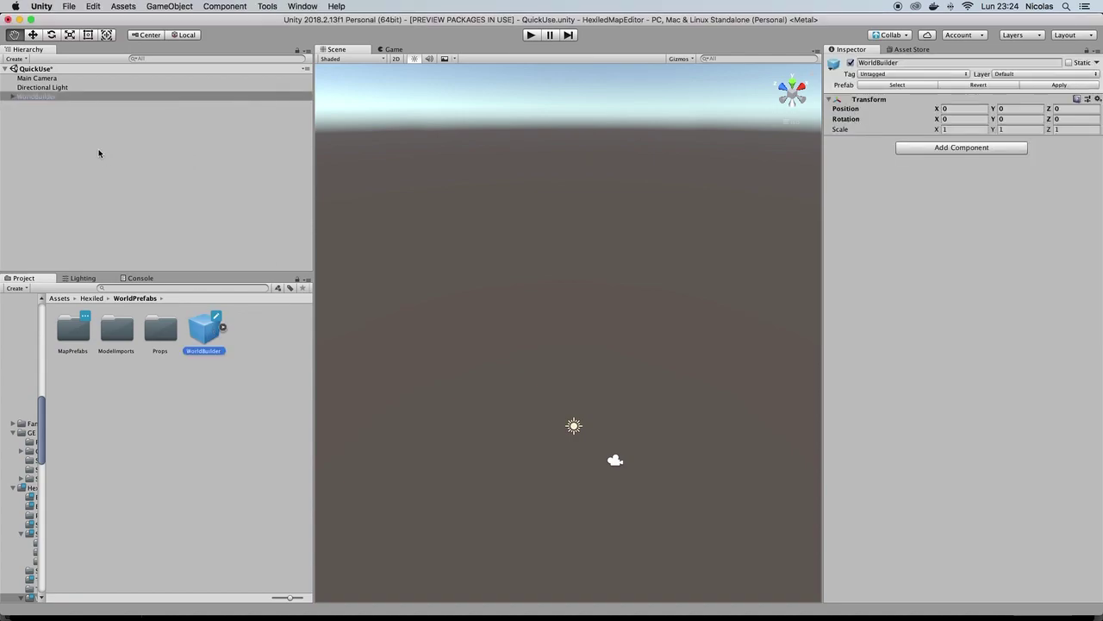
left_click(12, 97)
left_click(69, 116)
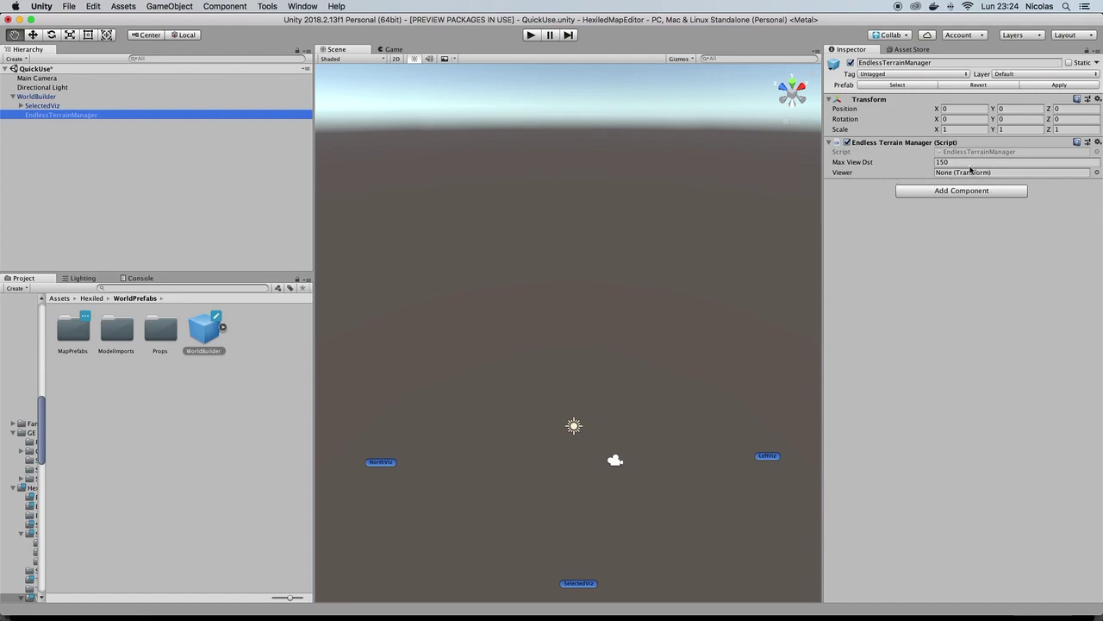
Step: Create a Cube, reset it to position 0,0,0, and assign it as EndlessTerrainManager's Viewer
left_click(159, 5)
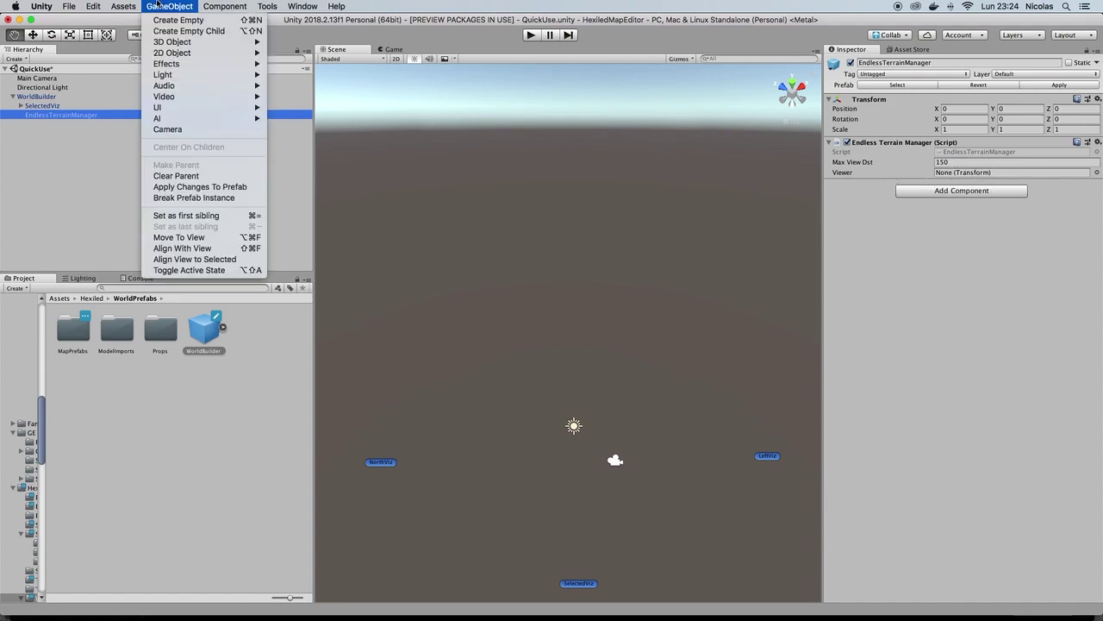
mouse_move(187, 42)
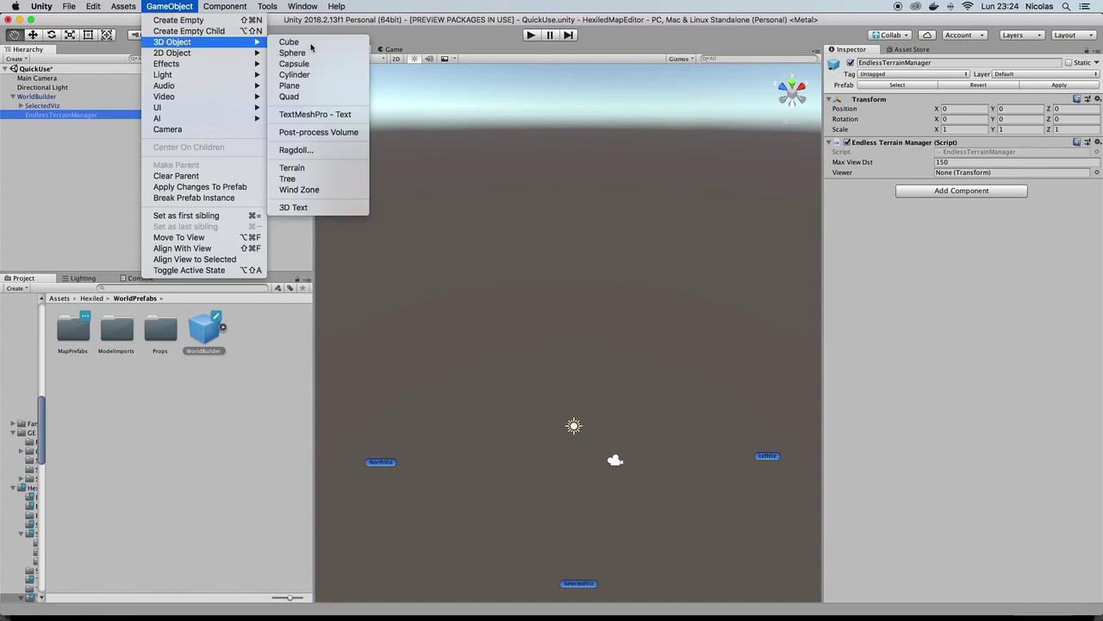
left_click(311, 43)
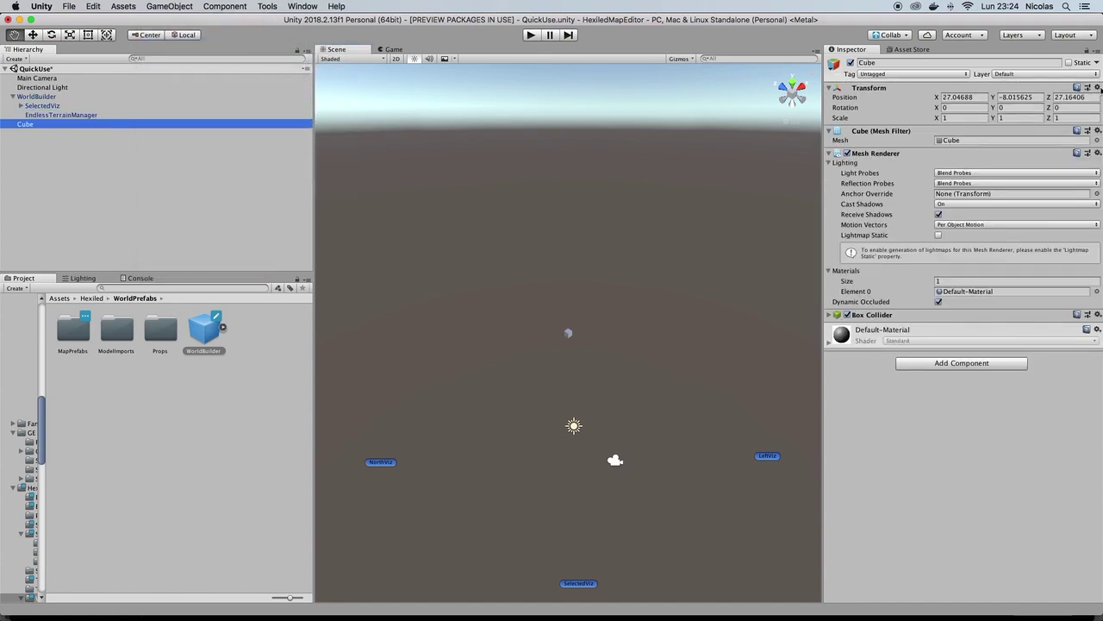
left_click(1098, 88)
left_click(1069, 99)
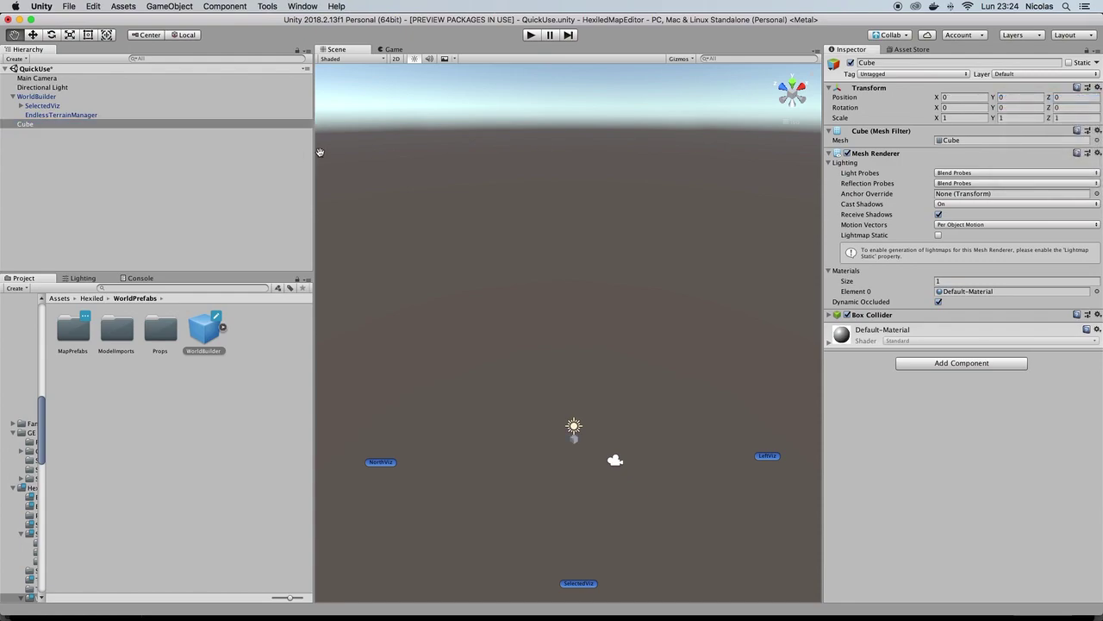
left_click(56, 116)
left_click_drag(54, 126, 1000, 172)
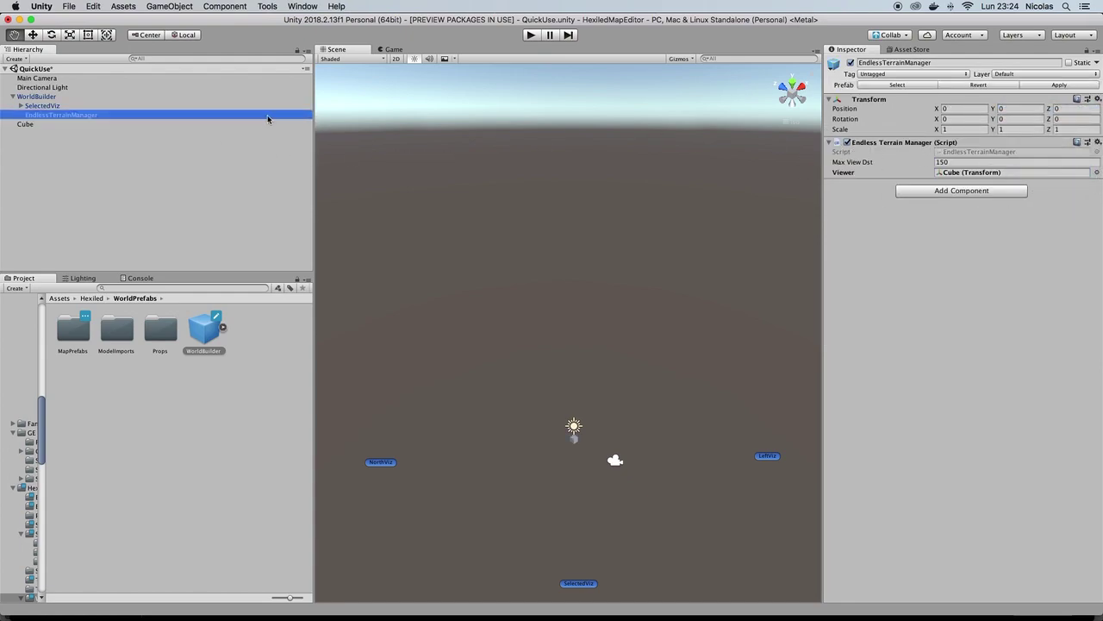
Step: Add the World script component to WorldBuilder
left_click(50, 97)
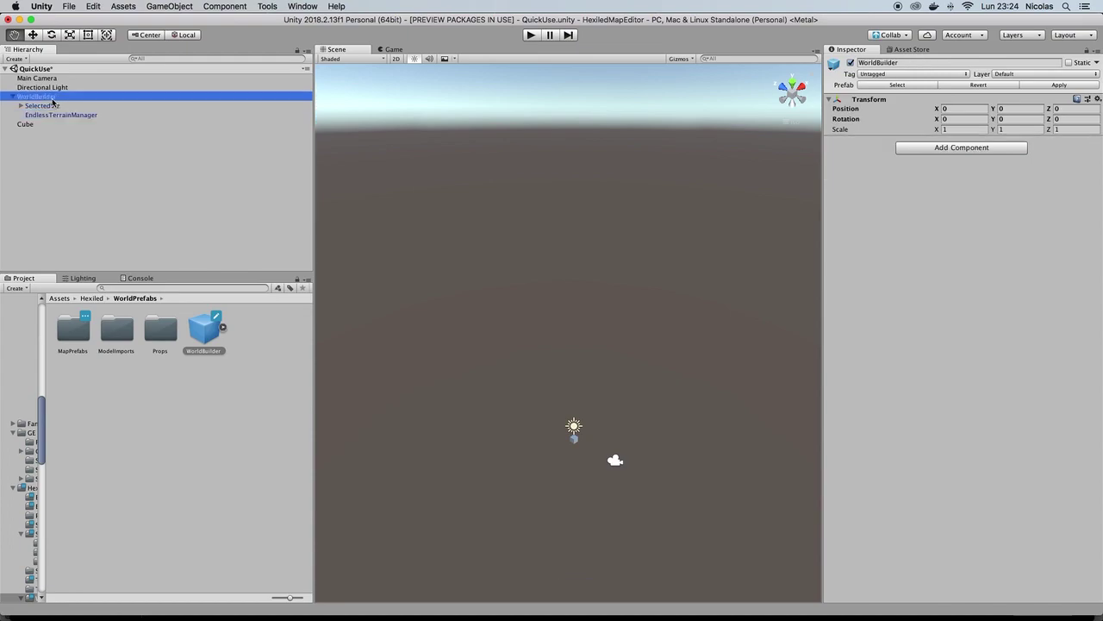
left_click(964, 149)
left_click(958, 191)
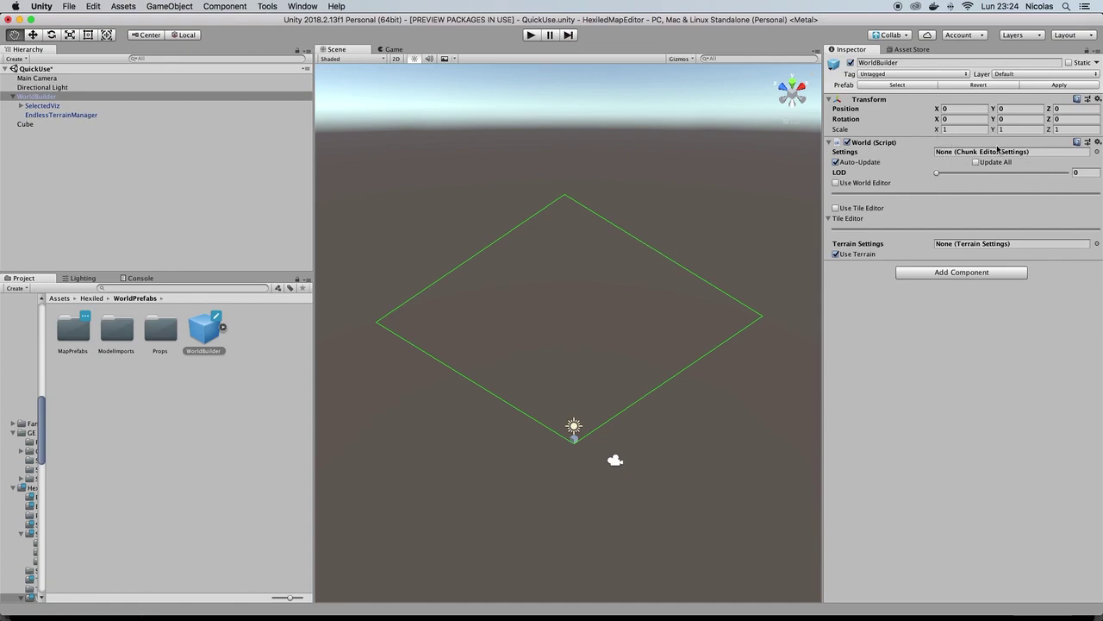
Step: Set the World settings to MapEditorSettings and enable Use World Editor and Use Tile Editor
left_click(1096, 151)
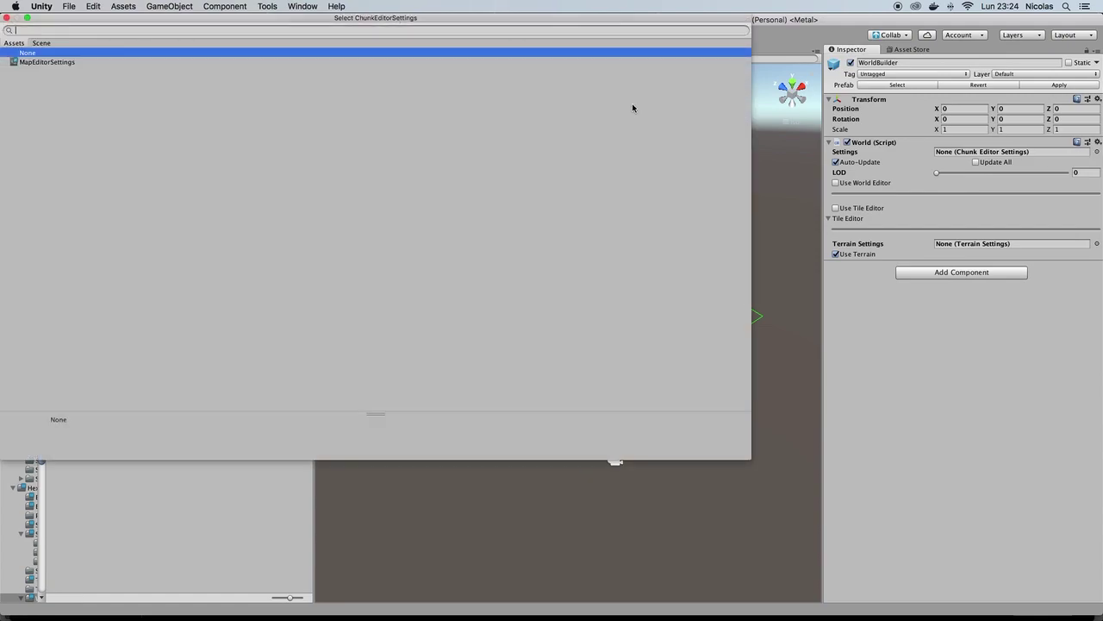
double_click(48, 62)
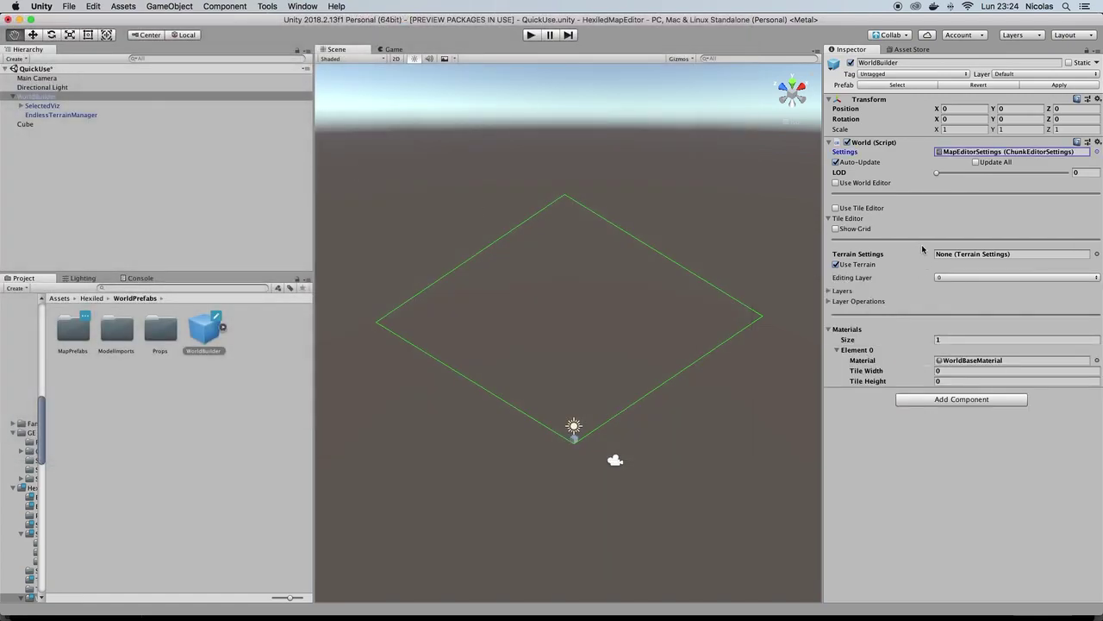
left_click(836, 183)
left_click(703, 233)
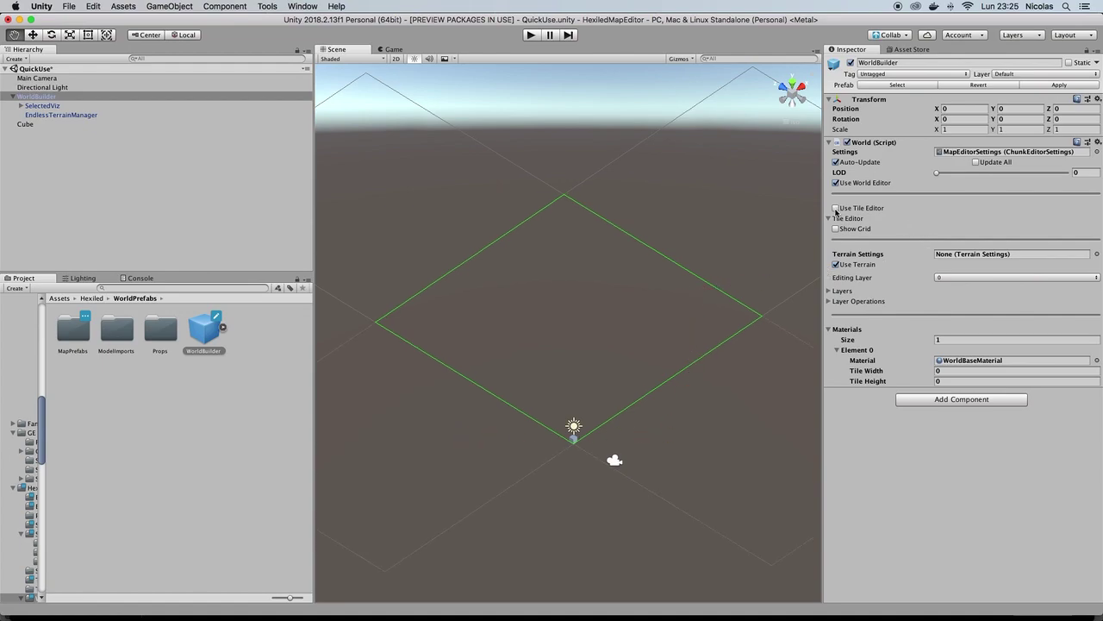
left_click(835, 209)
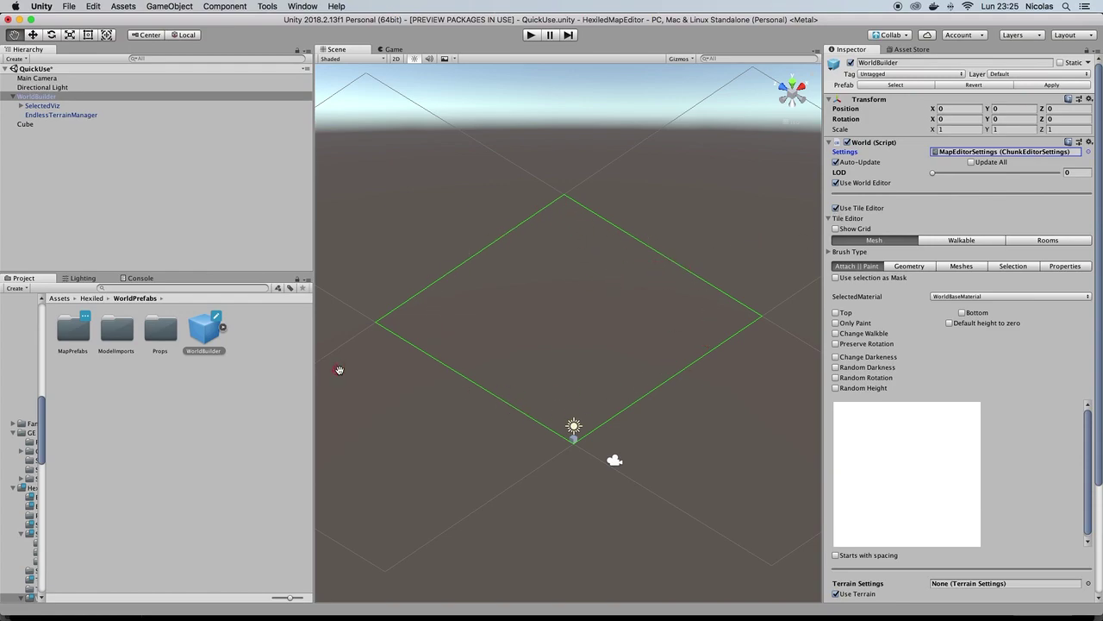
Step: Set the Materials size to 2 and assign TileSet1 to Element 1
left_click(955, 297)
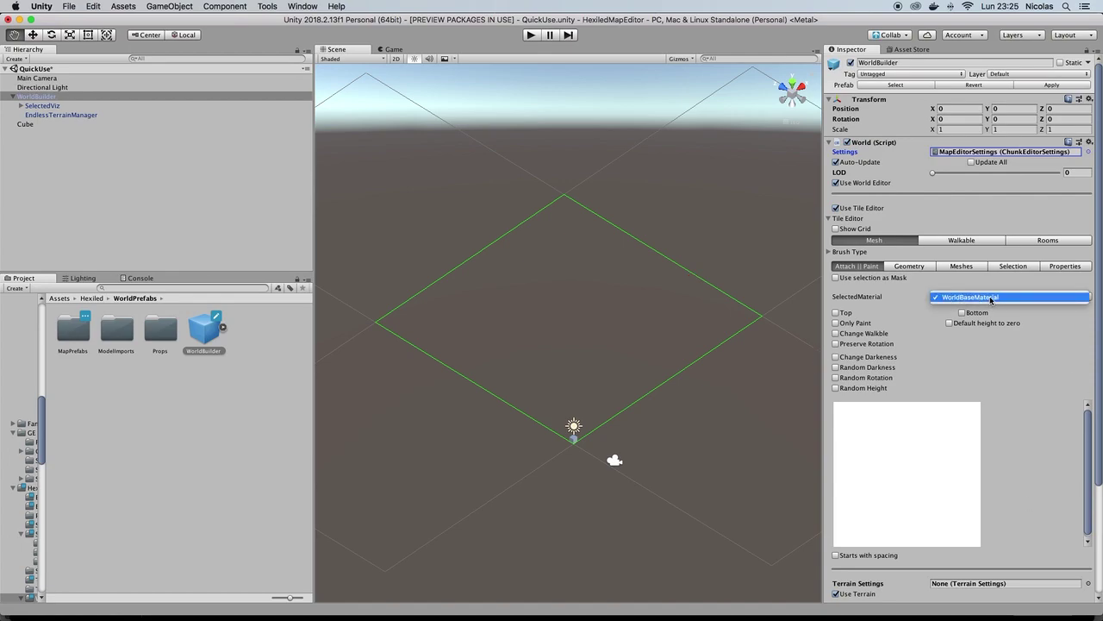
left_click(1023, 380)
scroll(929, 576, "down", 3)
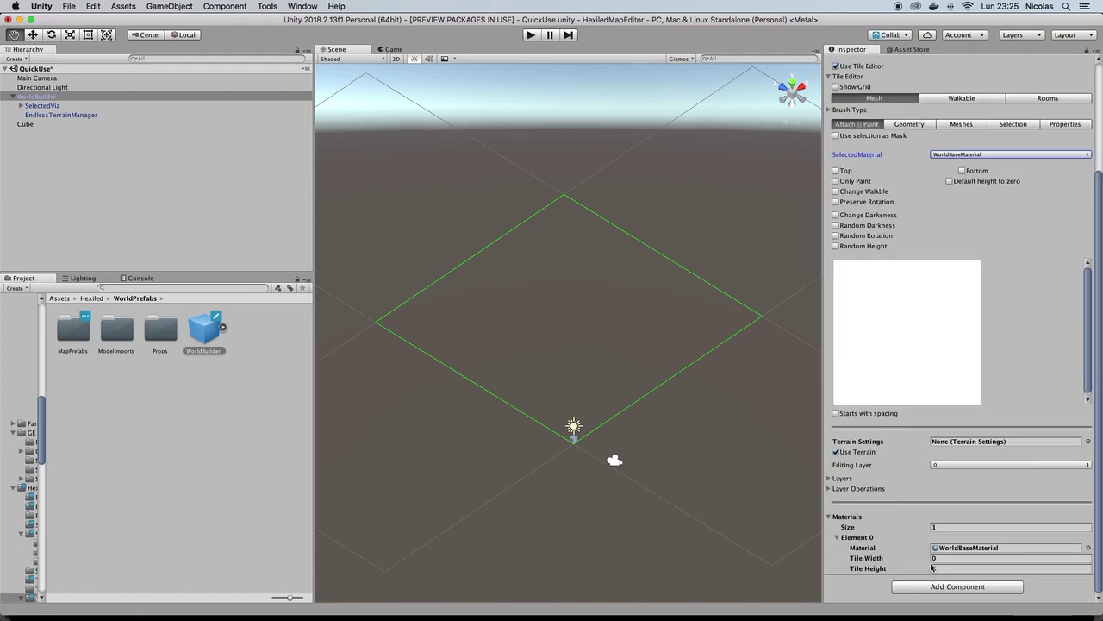
left_click(961, 526)
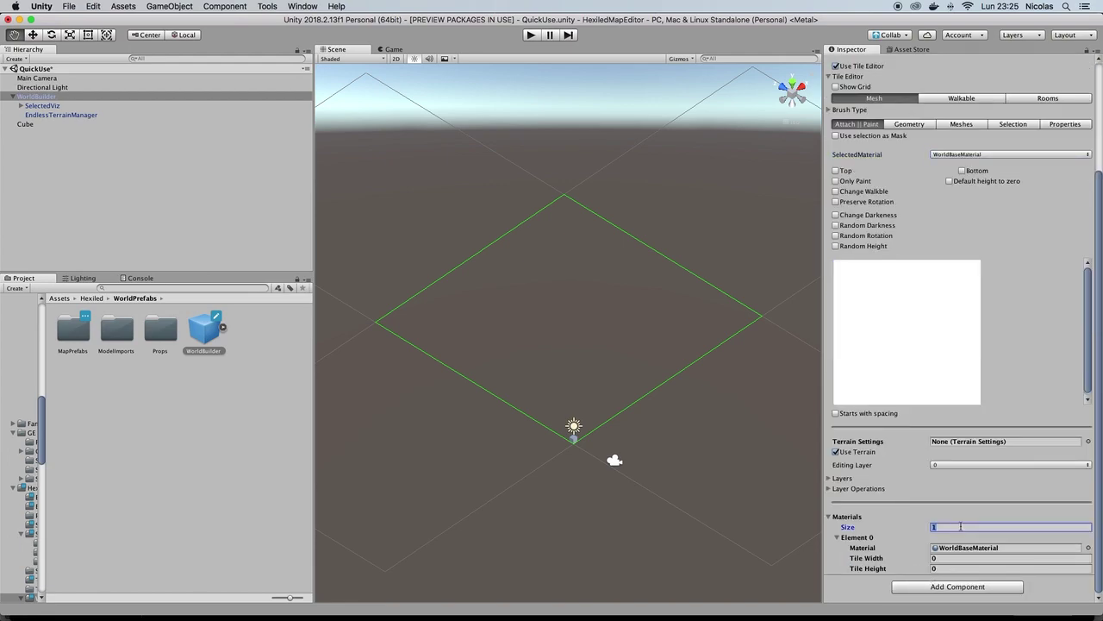
key("Return")
scroll(965, 564, "down", 1)
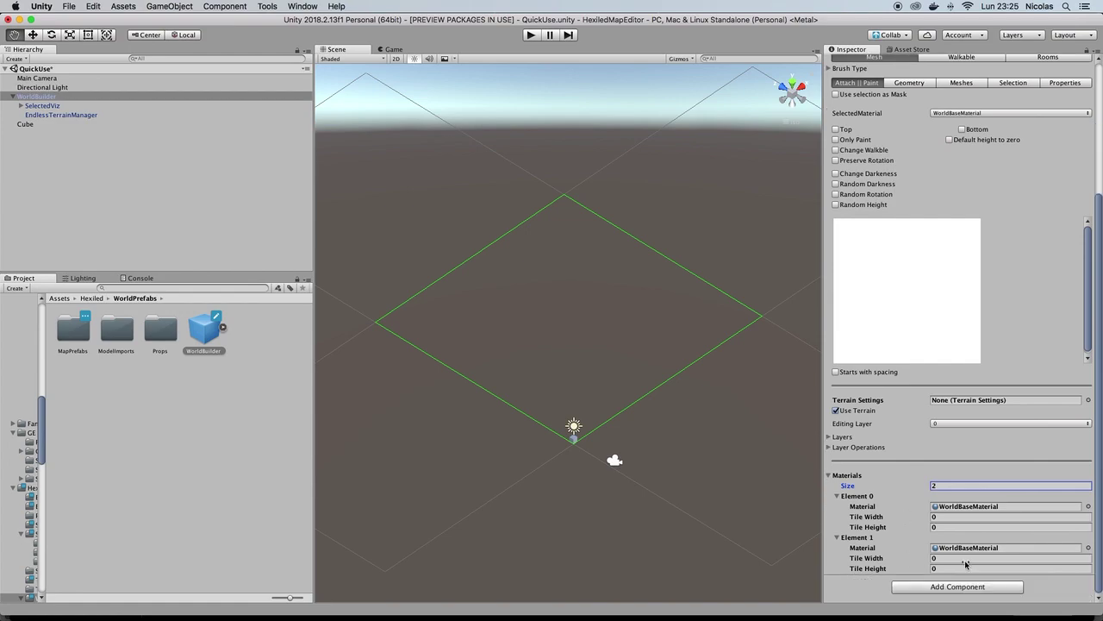
left_click(1089, 548)
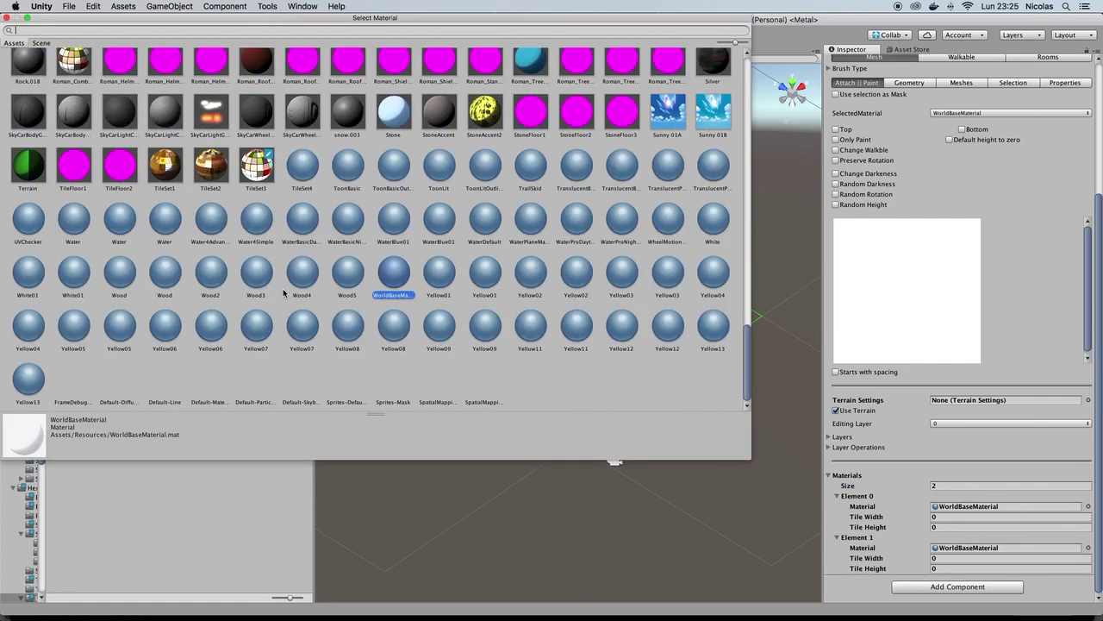
left_click(167, 169)
double_click(170, 169)
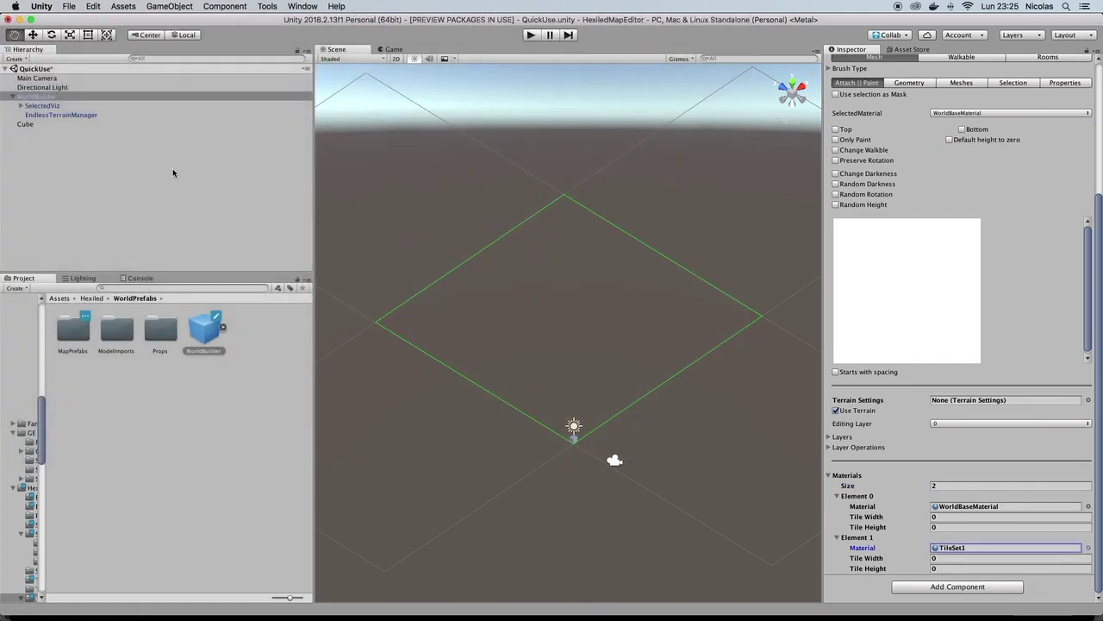
Step: Give Element 1 tile width and height 8 and make TileSet1 the selected painting material
double_click(965, 548)
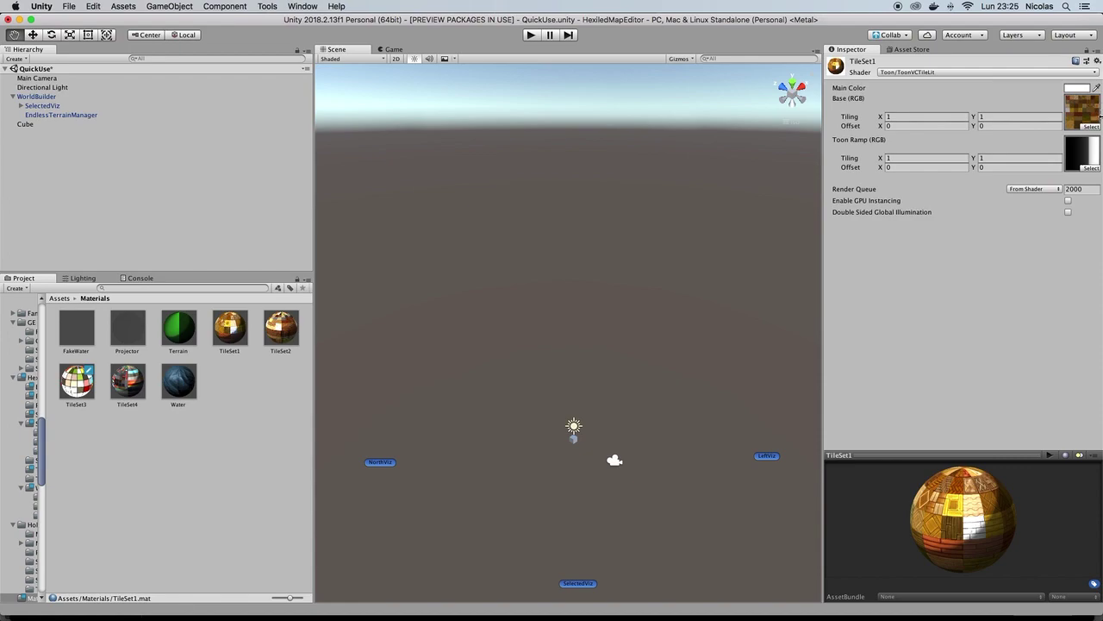
left_click(64, 97)
scroll(857, 588, "down", 5)
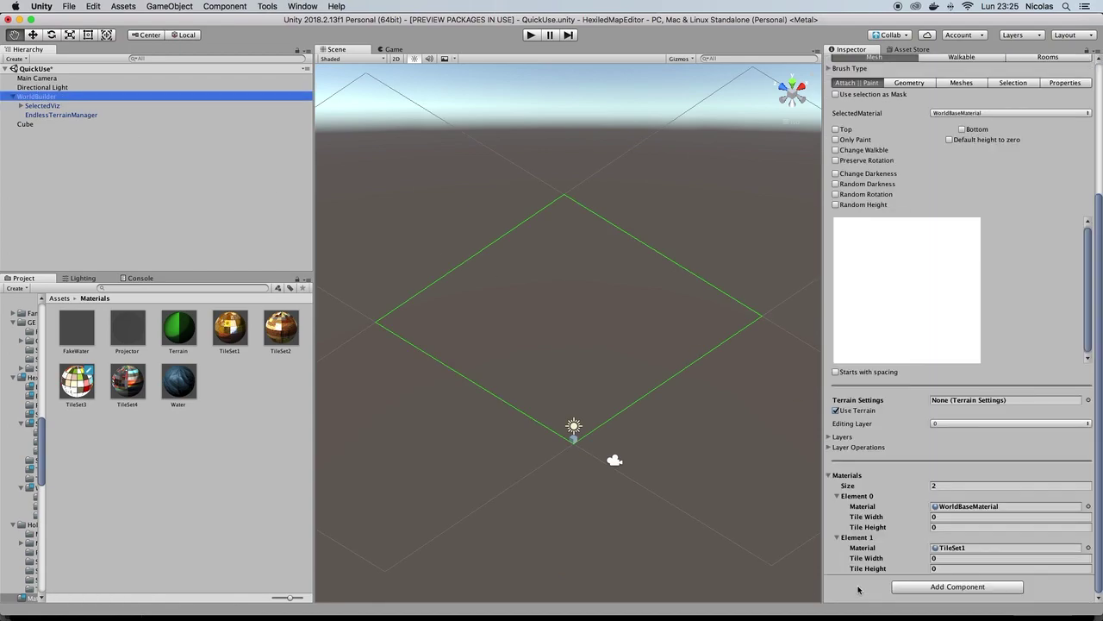
left_click(953, 557)
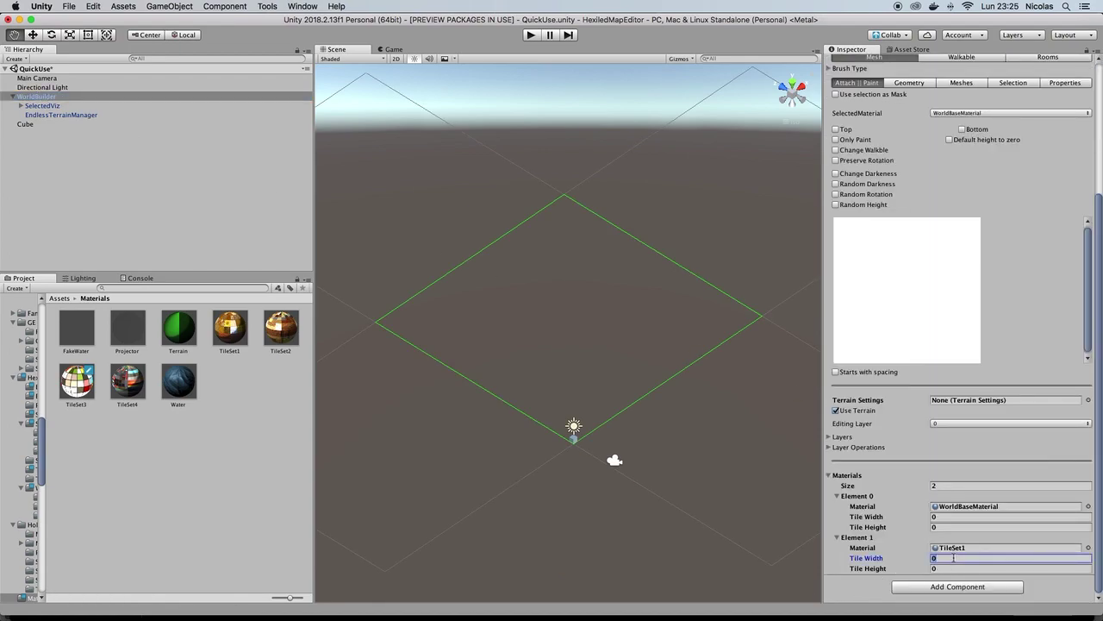
key("Tab")
type("8")
left_click(971, 115)
left_click(973, 126)
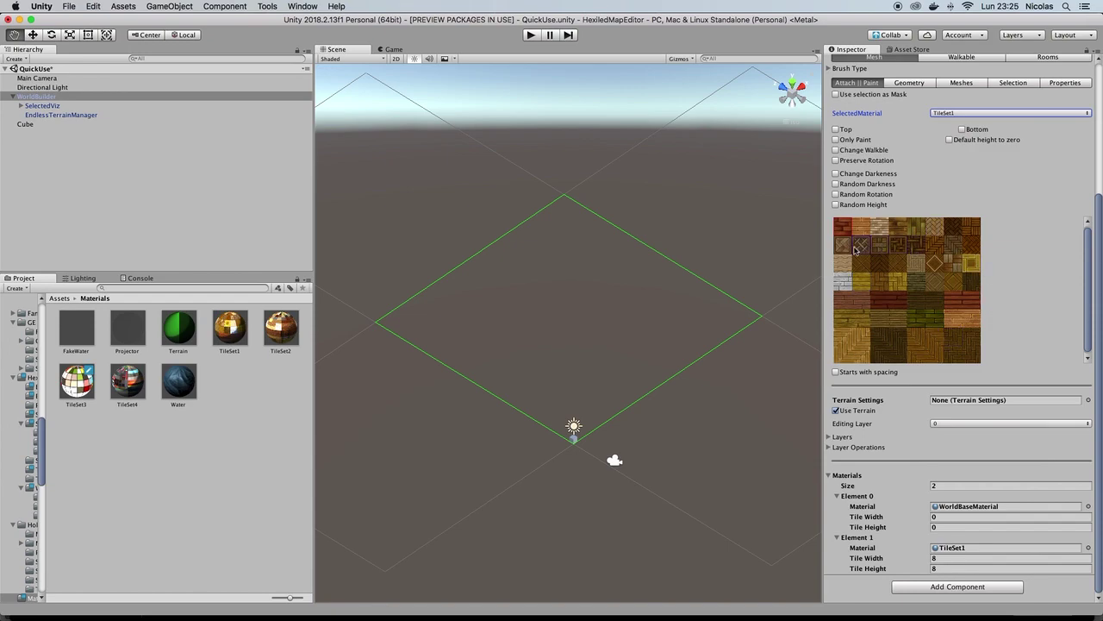
Step: Enable top and bottom faces with zero default height, then paint a short brick strip
left_click(835, 130)
left_click(962, 129)
left_click(949, 140)
scroll(901, 192, "up", 3)
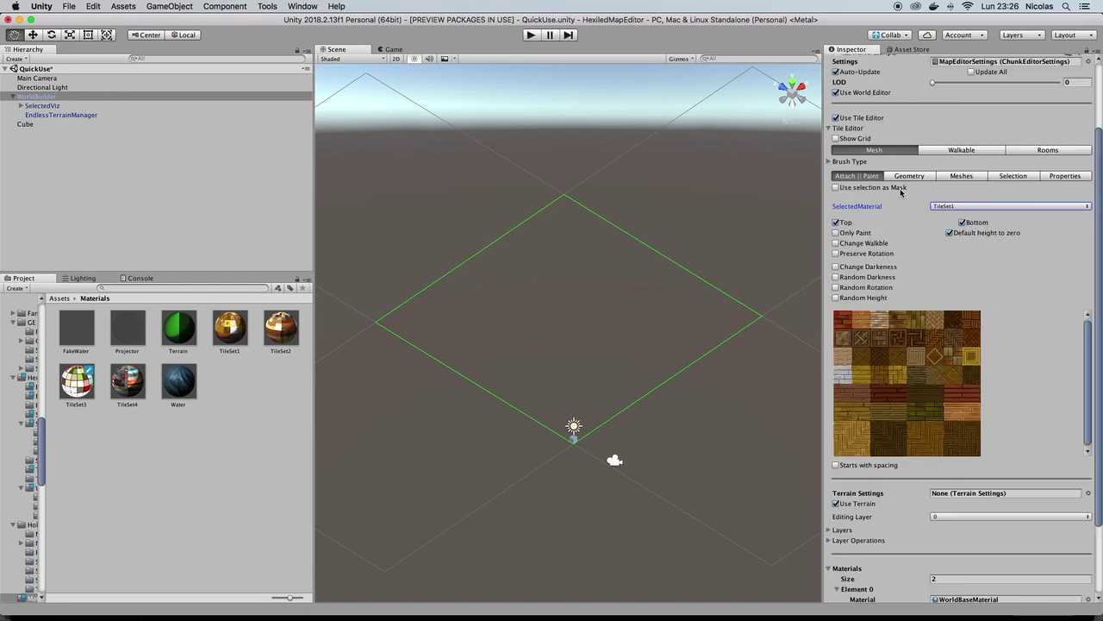
left_click(830, 163)
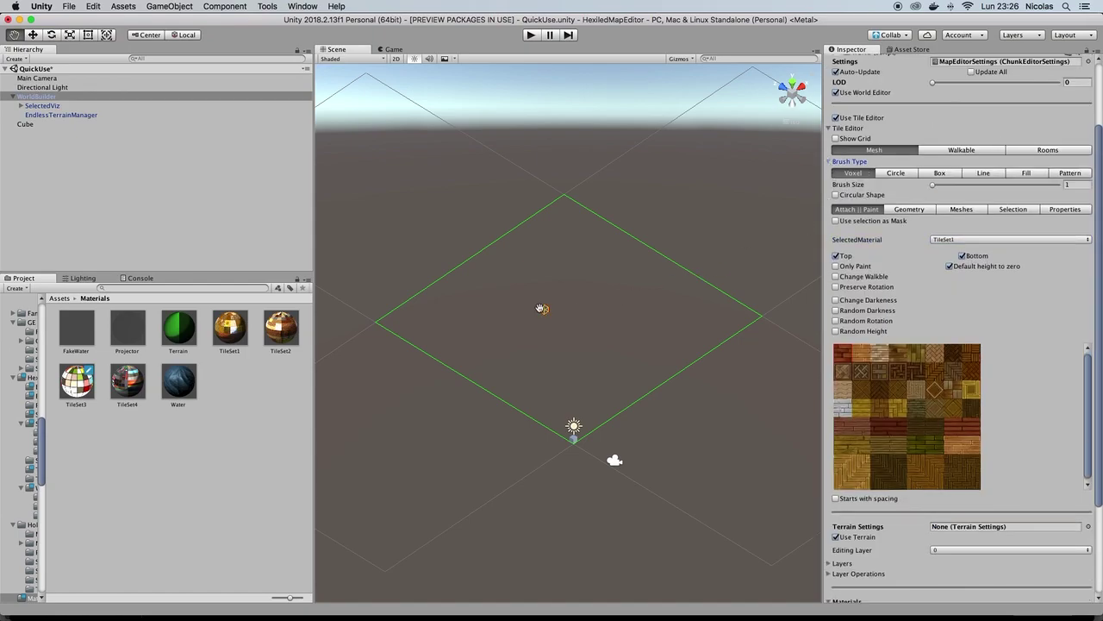
scroll(539, 308, "up", 3)
scroll(474, 329, "down", 4)
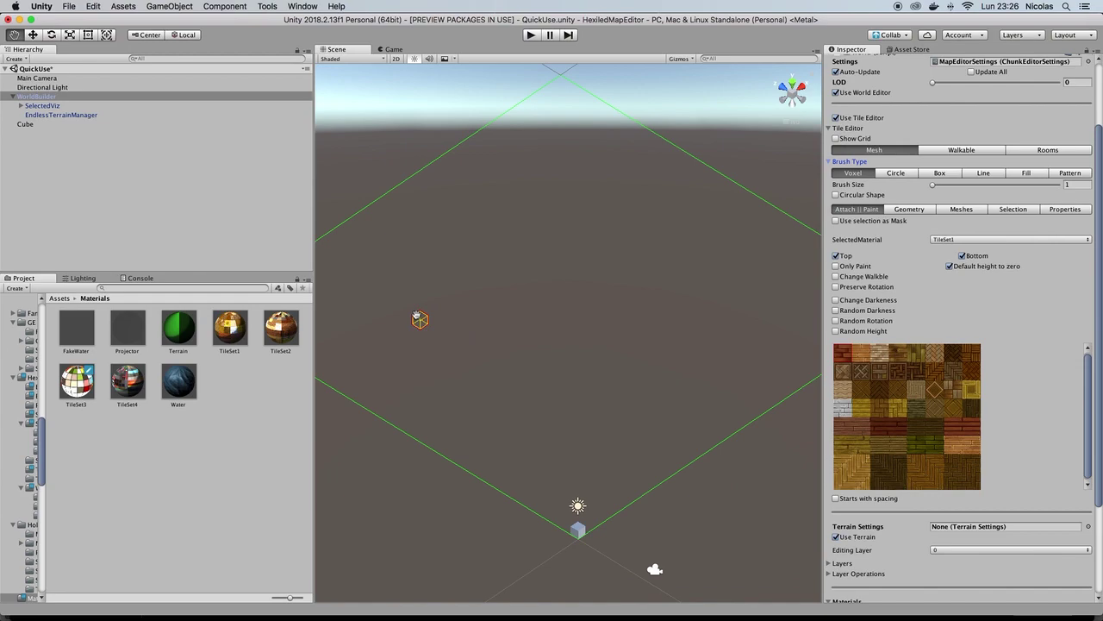
left_click_drag(431, 311, 448, 301)
Step: At brush size 4, paint a square brick patch, then a circular one with Circular Shape
scroll(441, 304, "up", 2)
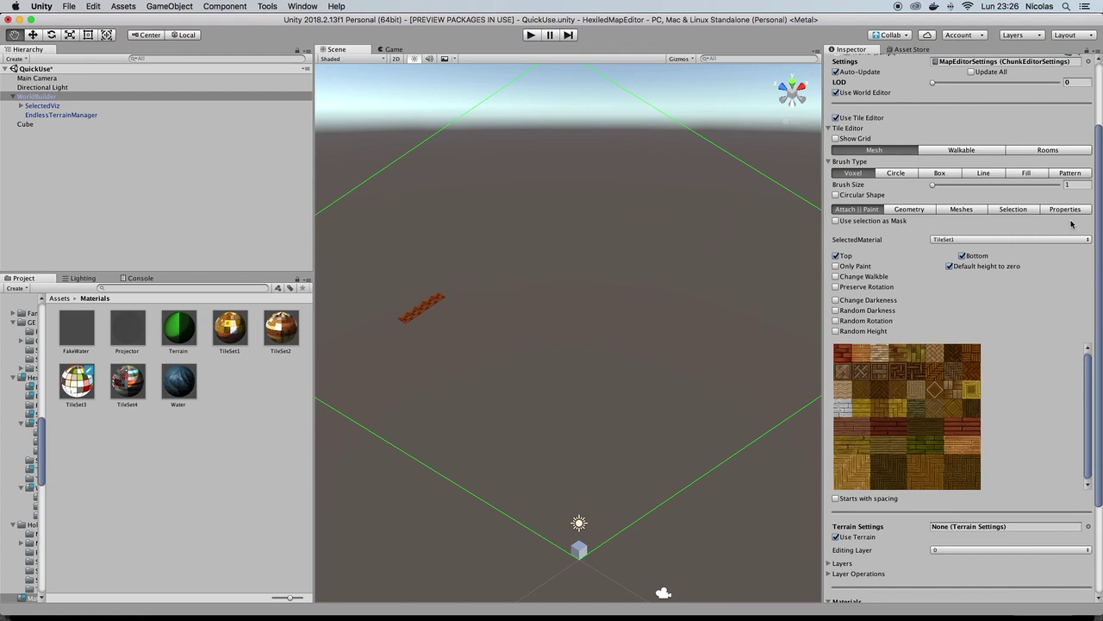
left_click_drag(933, 189, 968, 187)
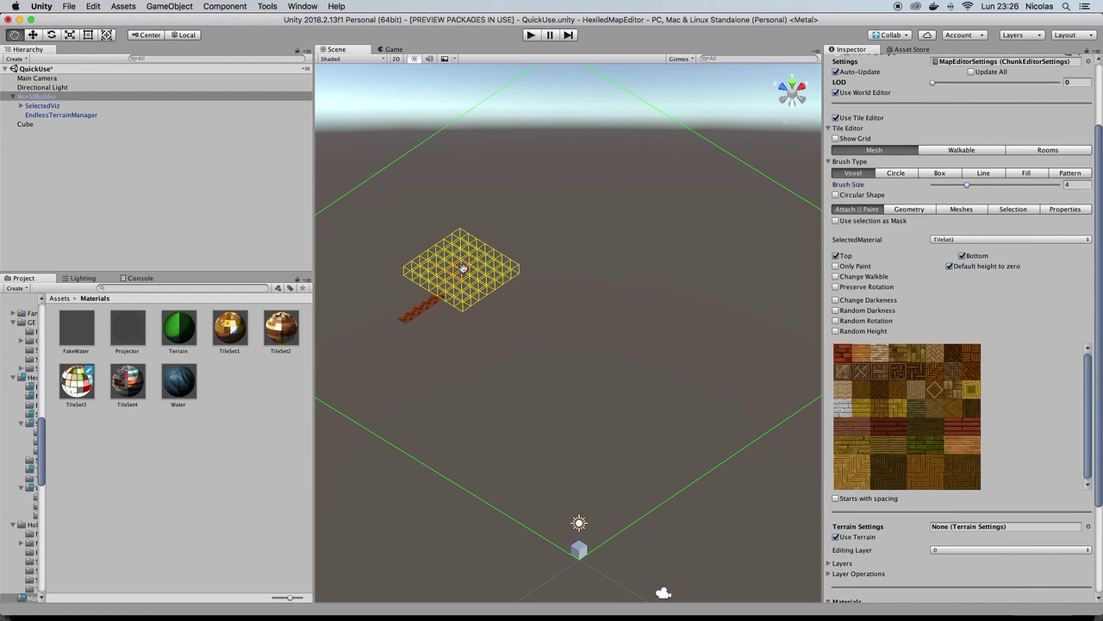
left_click(462, 268)
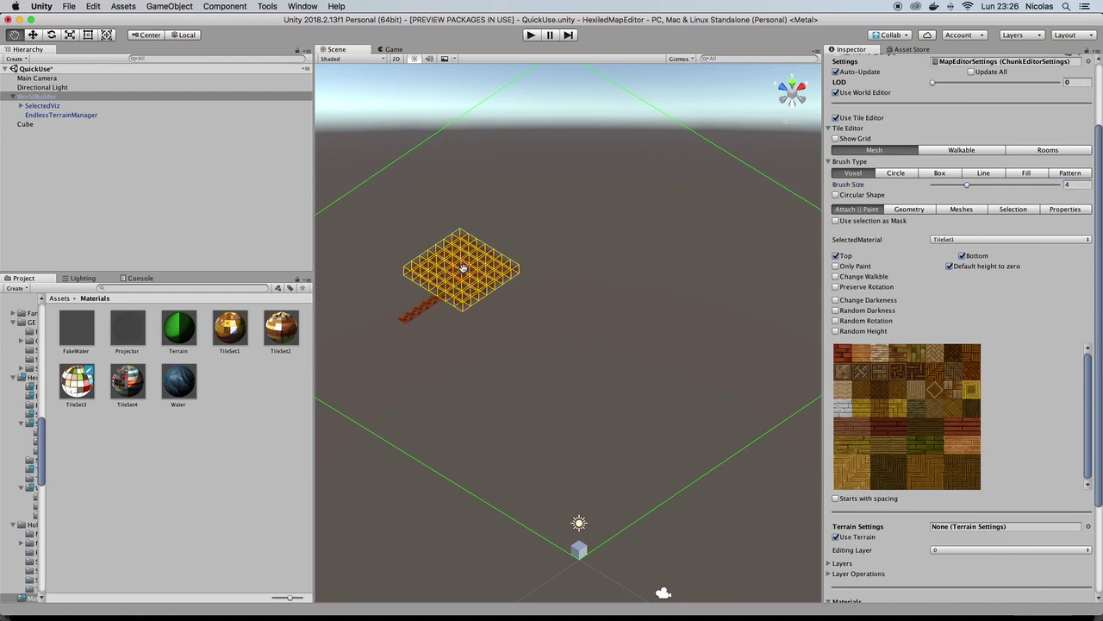
left_click(836, 196)
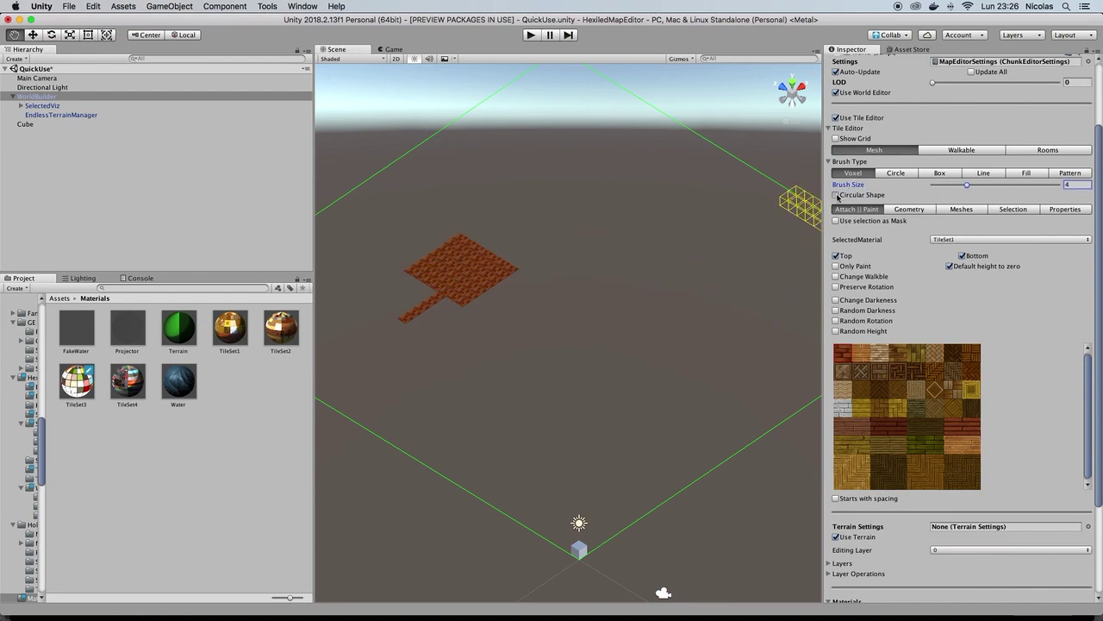
left_click(513, 299)
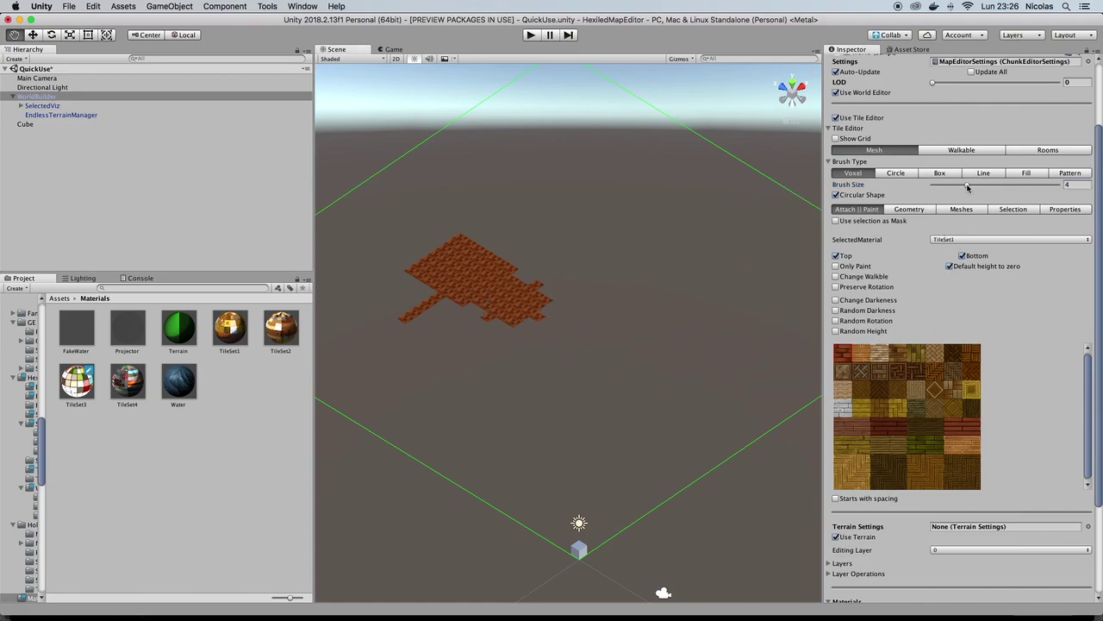
Step: At brush size 1, draw a looping brick line and a rectangular brick patch below it
left_click_drag(967, 187, 926, 188)
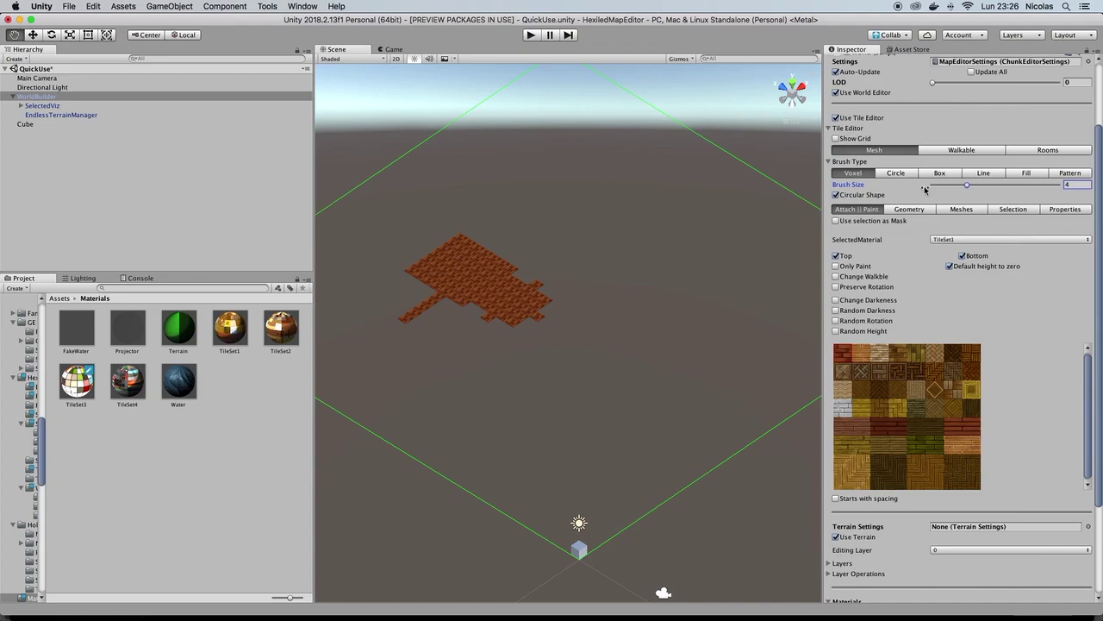
left_click(984, 173)
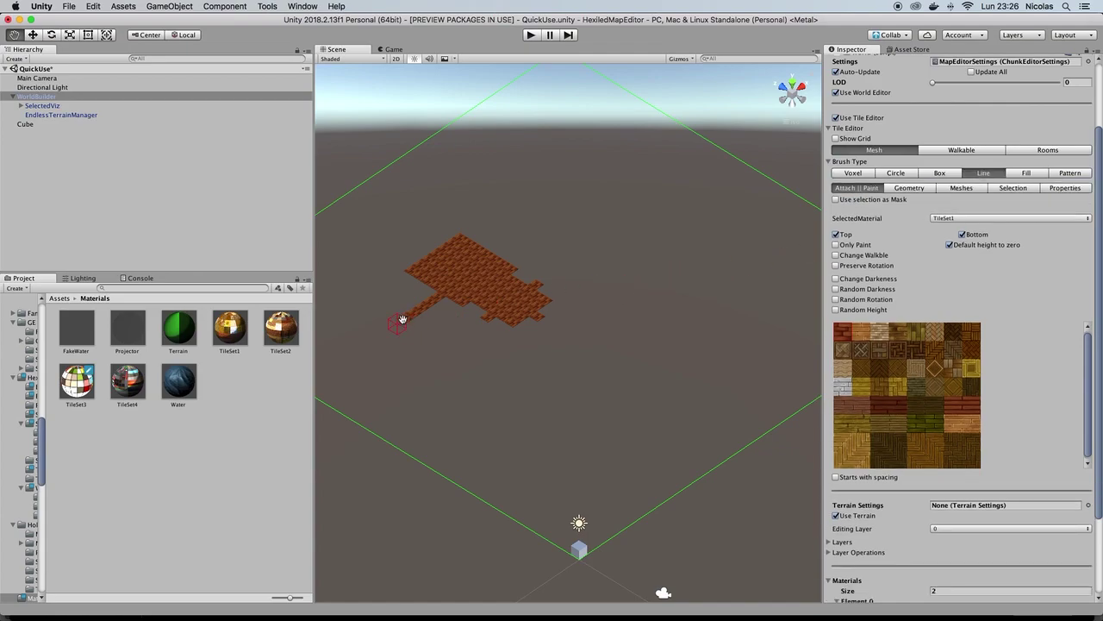
mouse_move(401, 321)
left_mouse_down()
mouse_move(525, 382)
mouse_move(562, 363)
mouse_move(602, 318)
mouse_move(545, 275)
left_mouse_up()
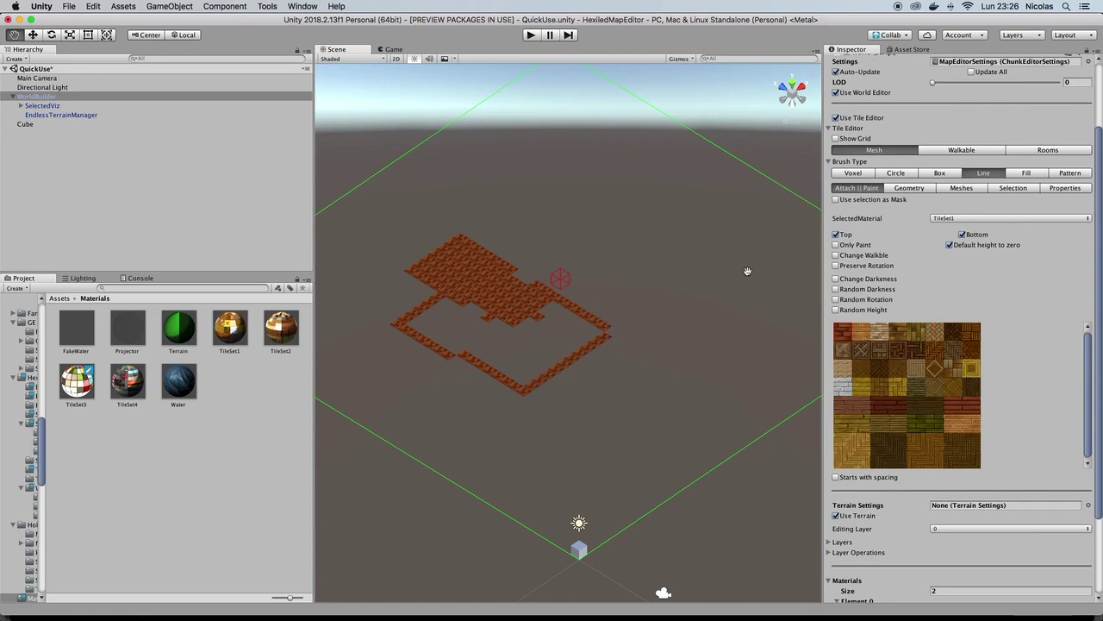
left_click(938, 176)
mouse_move(407, 368)
left_mouse_down()
mouse_move(508, 431)
mouse_move(540, 399)
left_mouse_up()
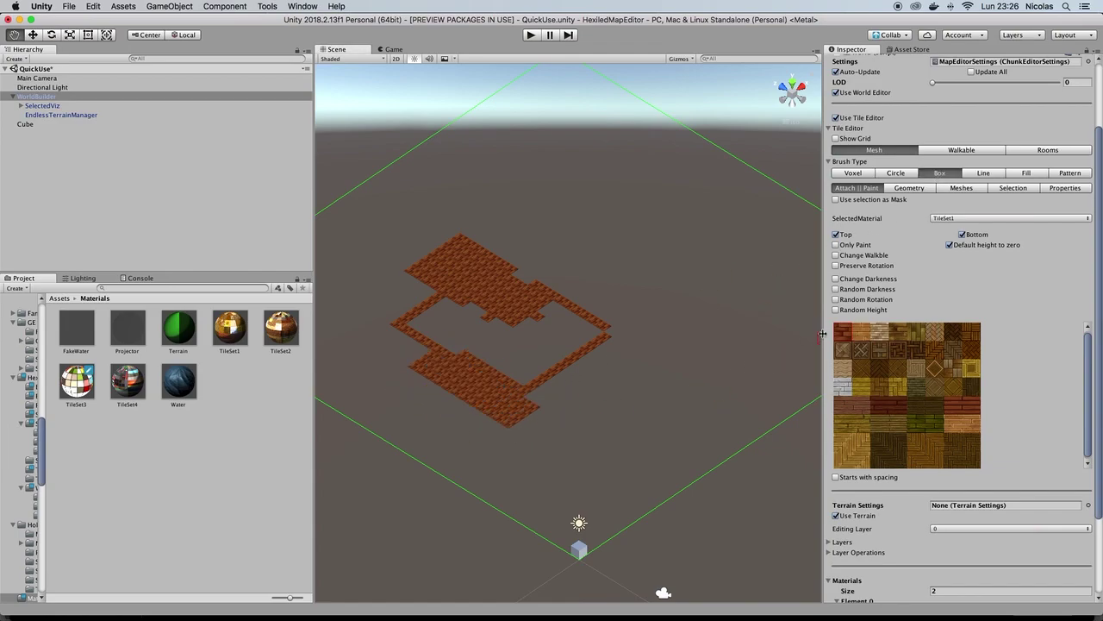
Step: Draw a round brick patch on the right and erase a hole in the top patch
left_click(894, 175)
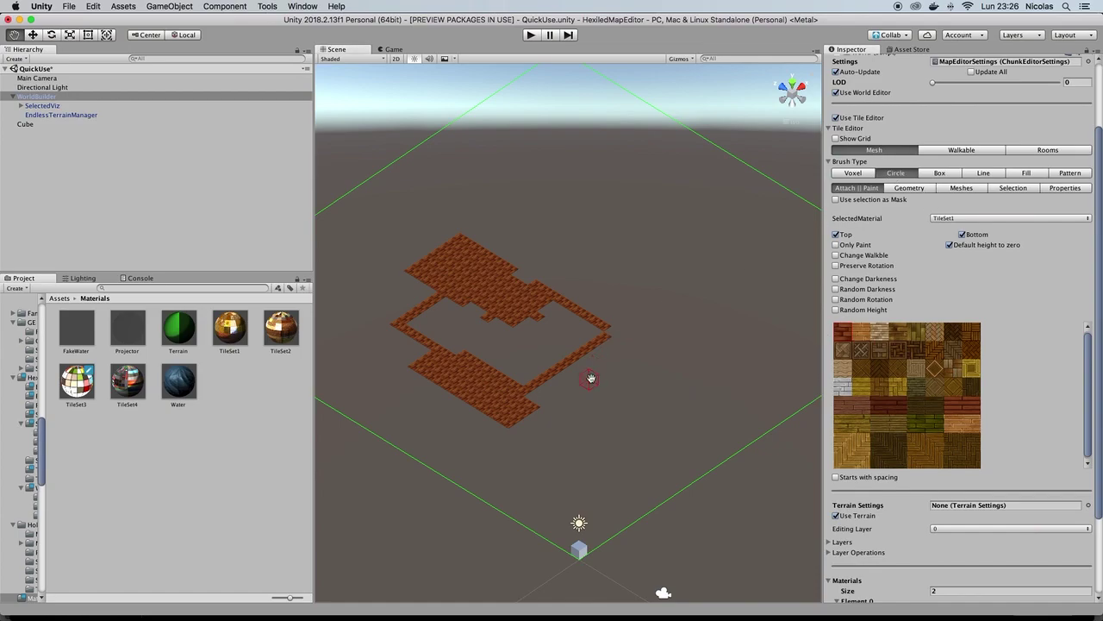
left_click_drag(593, 378, 645, 405)
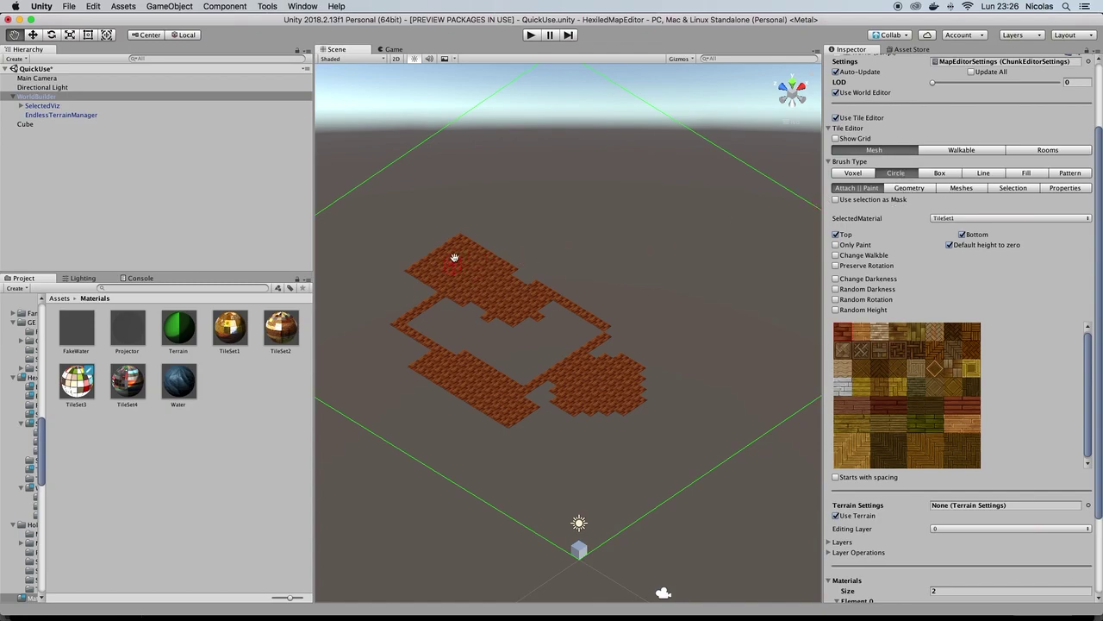
left_click_drag(455, 258, 457, 260)
Step: With Only Paint on, repaint the top brick area in tan tiles, then turn Only Paint off
left_click(835, 245)
left_click_drag(572, 261, 661, 316)
left_click_drag(537, 256, 676, 238)
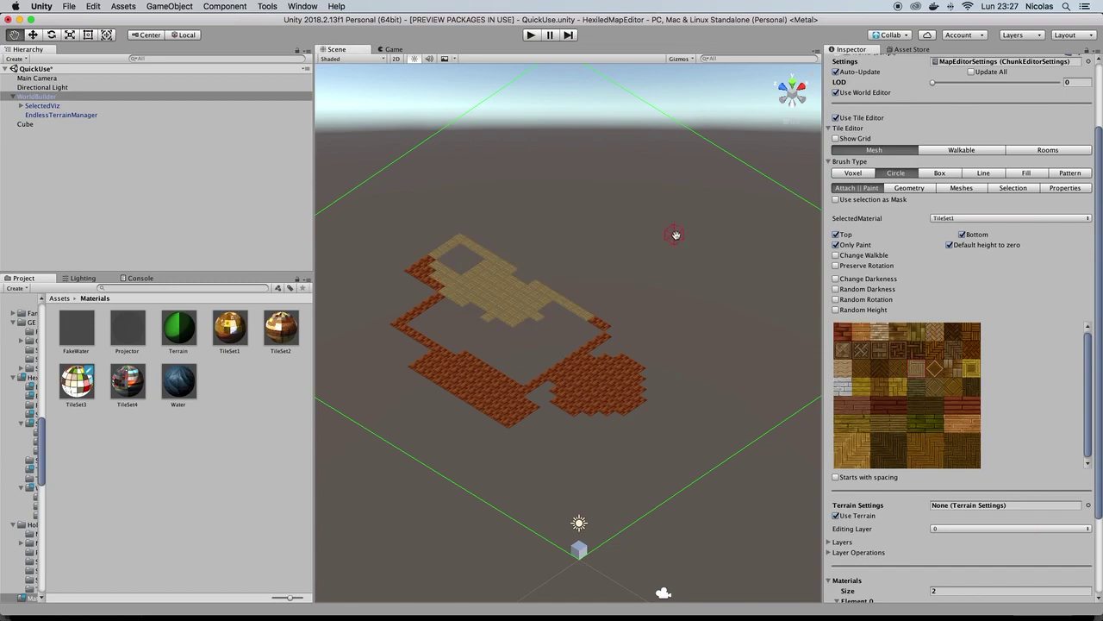
left_click(835, 245)
Step: Using the Fill brush on tile tops, refill the tan region with a darker golden-brown tile
left_click(1027, 173)
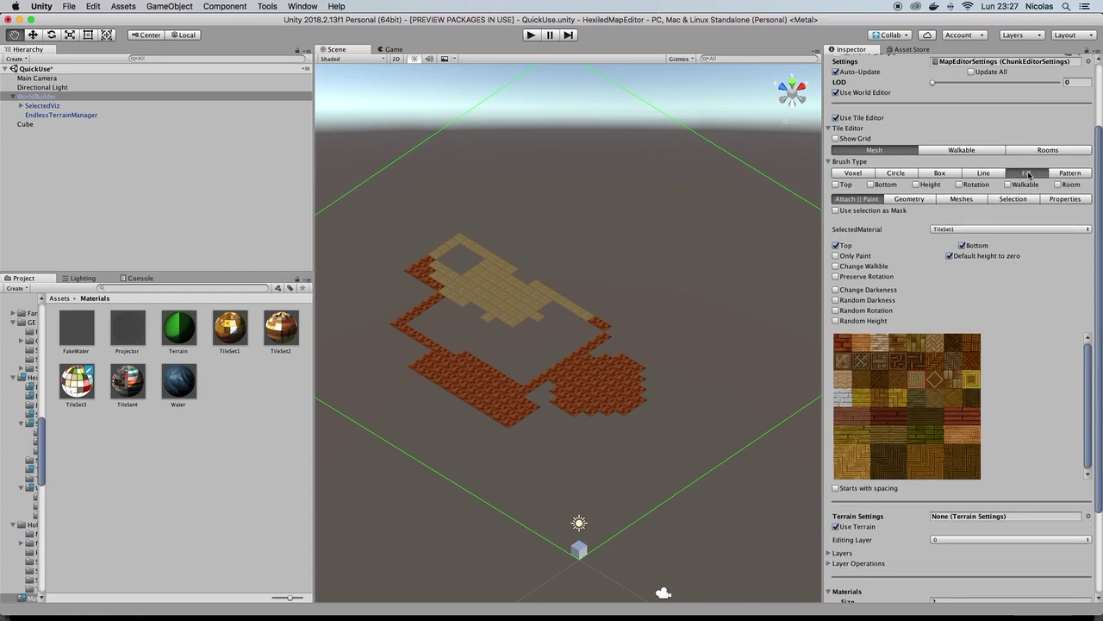
left_click(836, 185)
left_click(512, 295)
scroll(592, 300, "up", 2)
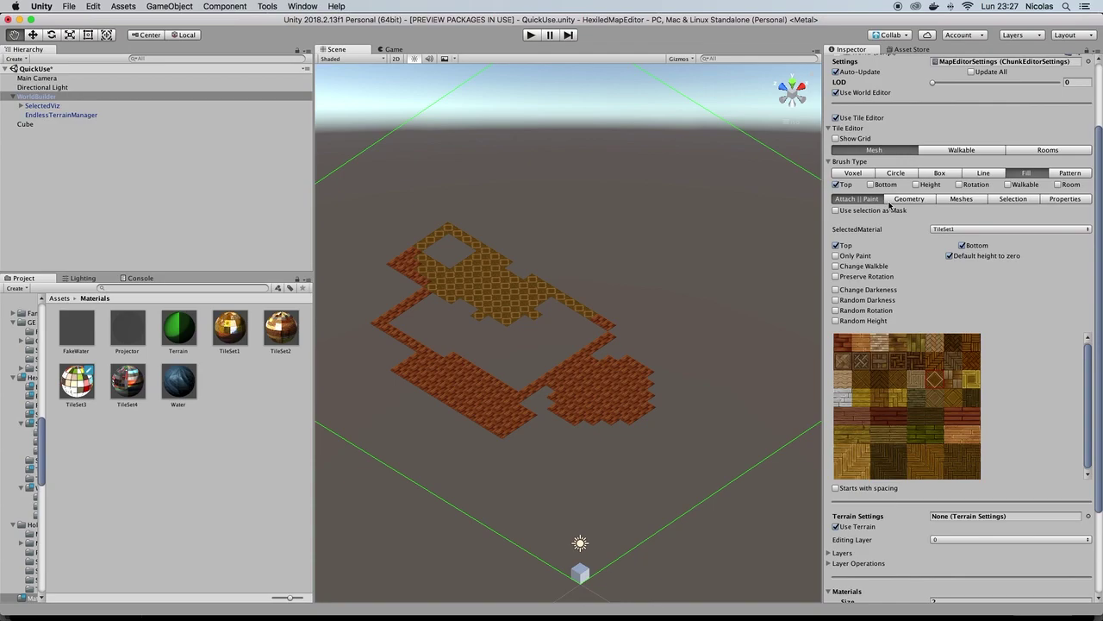
Step: In the Geometry options, raise the golden tile region by filling it four times
left_click(919, 199)
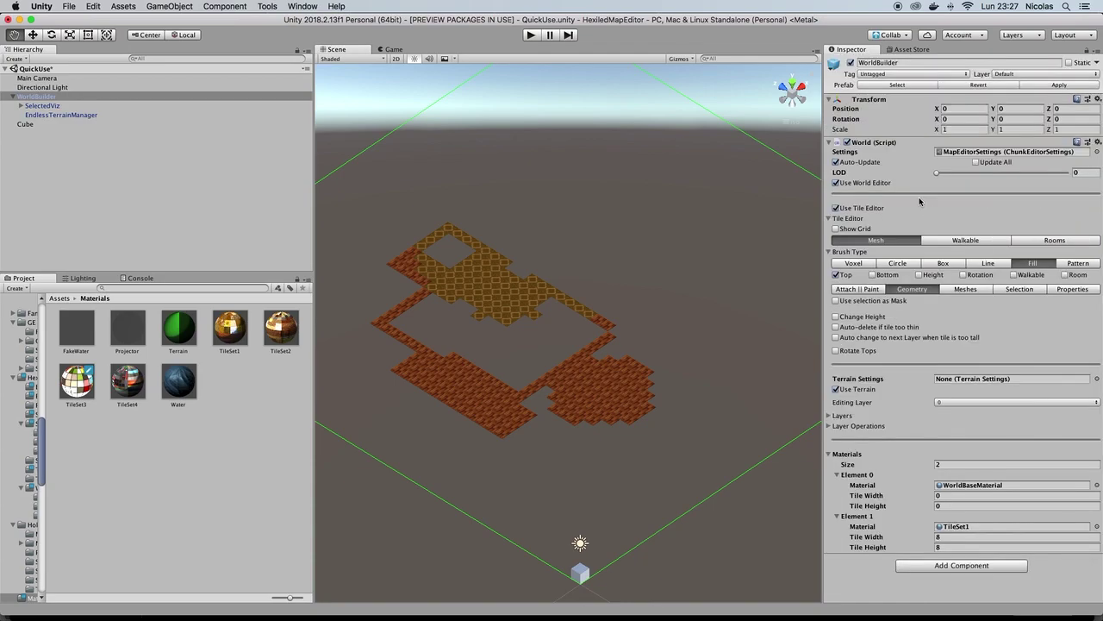
left_click(484, 287)
left_click(485, 288)
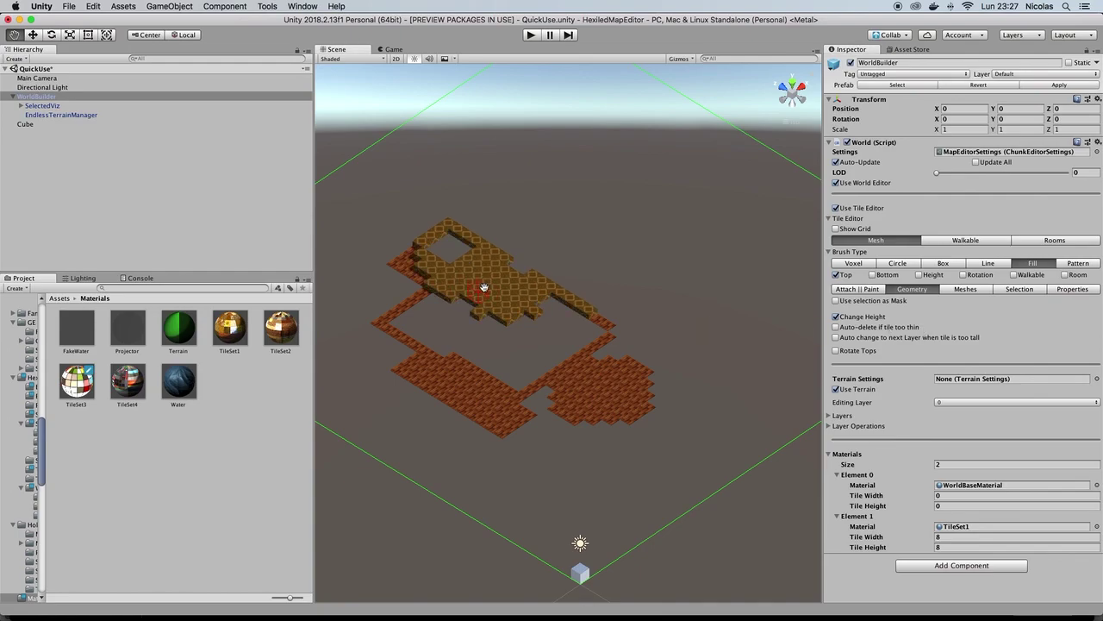
left_click(485, 287)
left_click(484, 287)
scroll(488, 288, "up", 2)
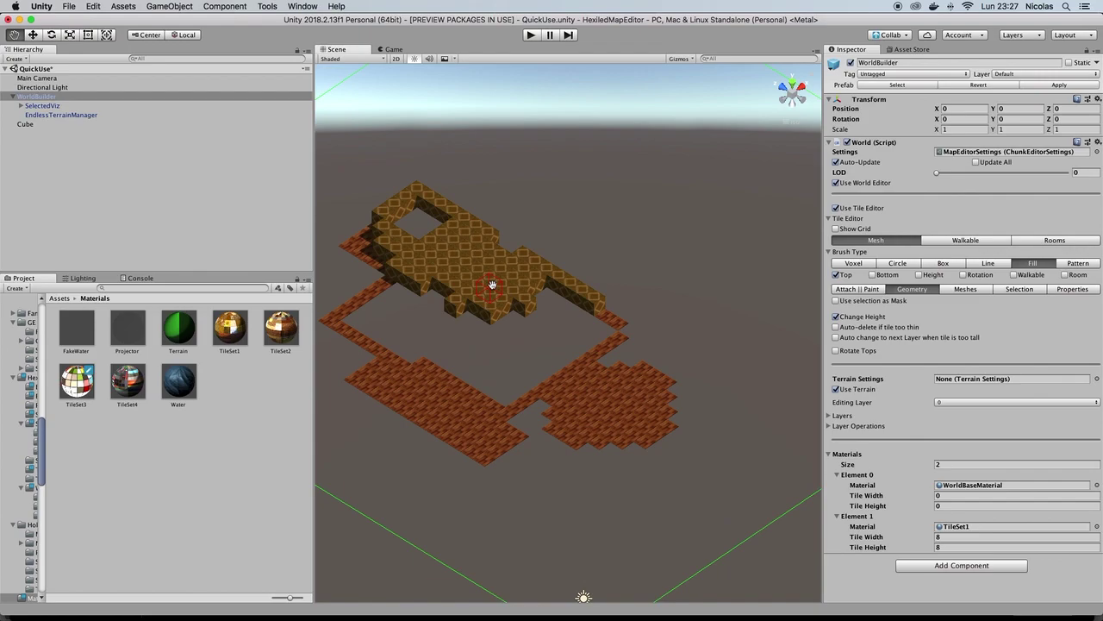
Step: In the painting options, enable Change Darkness with tile tops included
left_click(853, 263)
left_click(1033, 263)
left_click(858, 289)
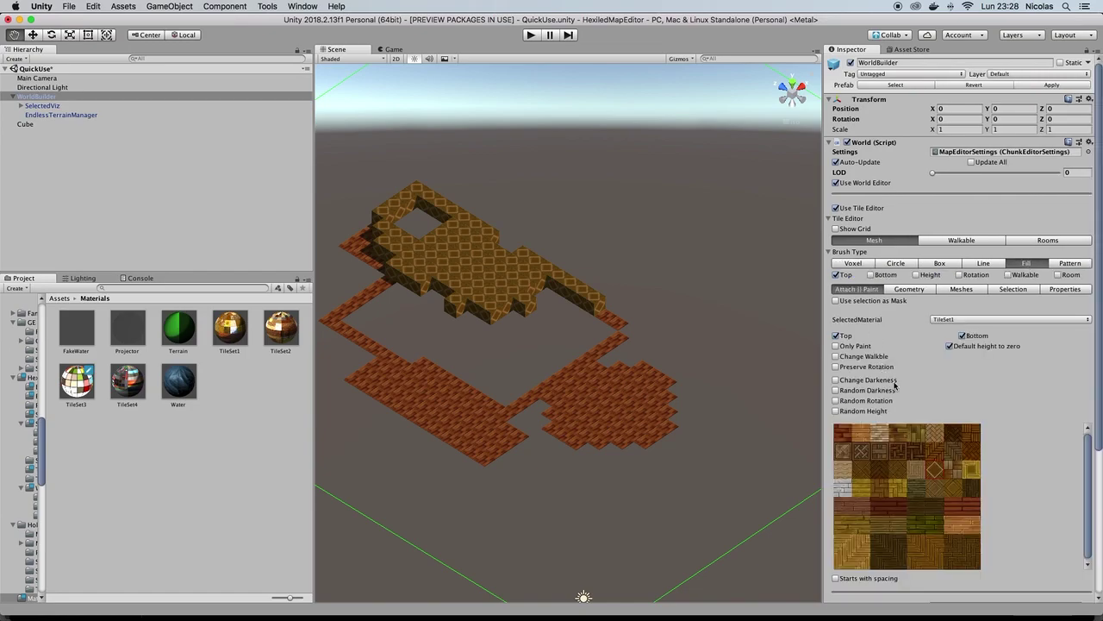
scroll(896, 384, "down", 4)
left_click(836, 248)
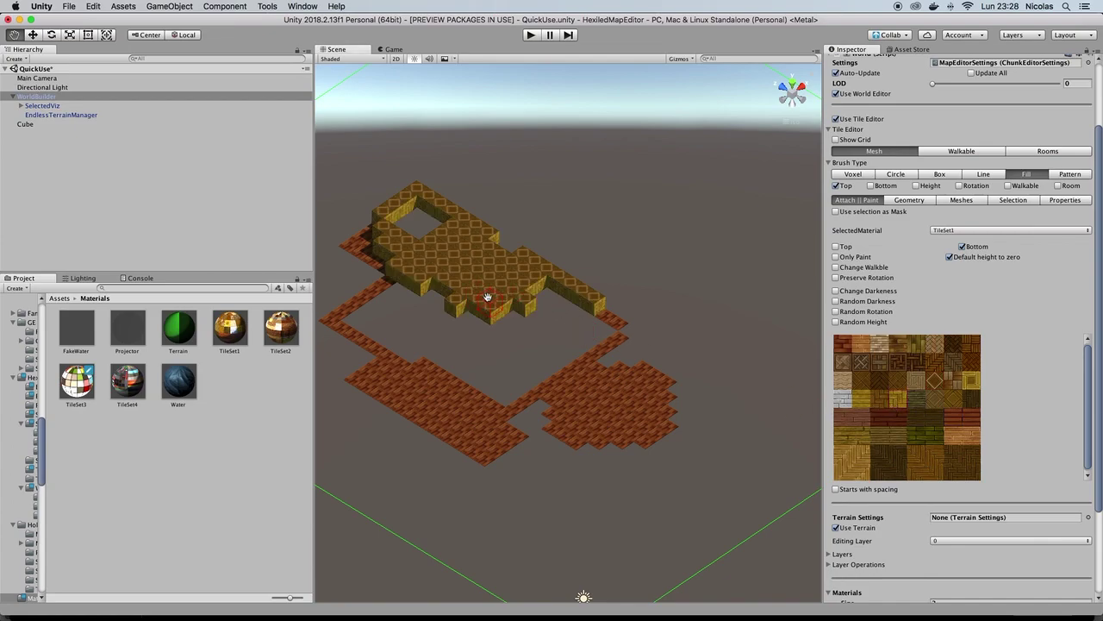
scroll(496, 293, "up", 2)
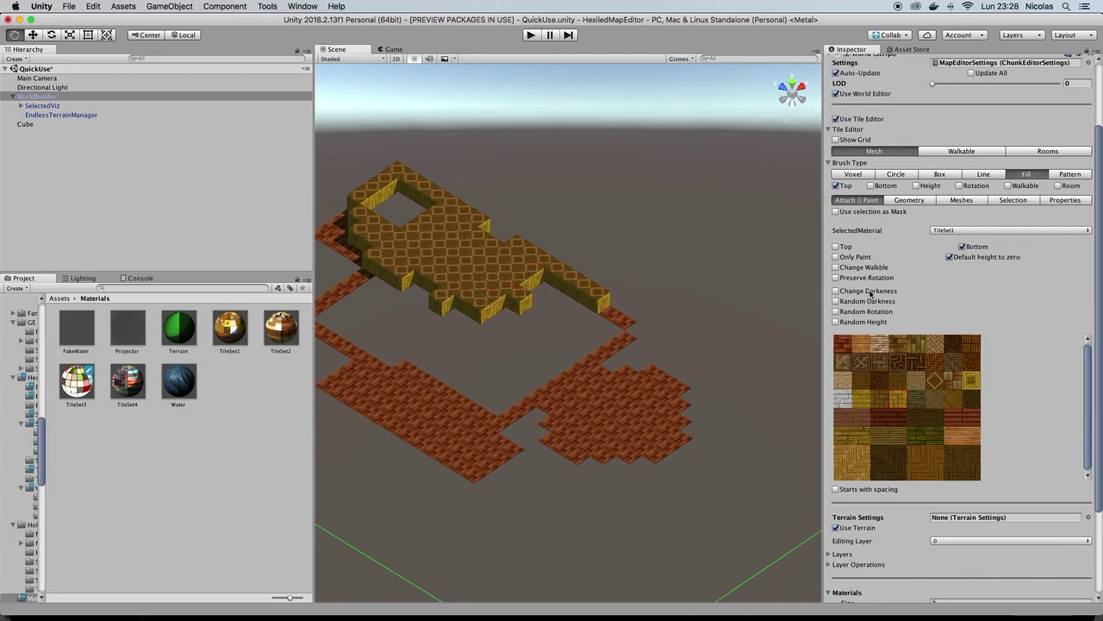
left_click(835, 290)
left_click(835, 247)
Step: With the Voxel brush, Only Paint and Darken on, darken the block top's yellow tiles
left_click(853, 174)
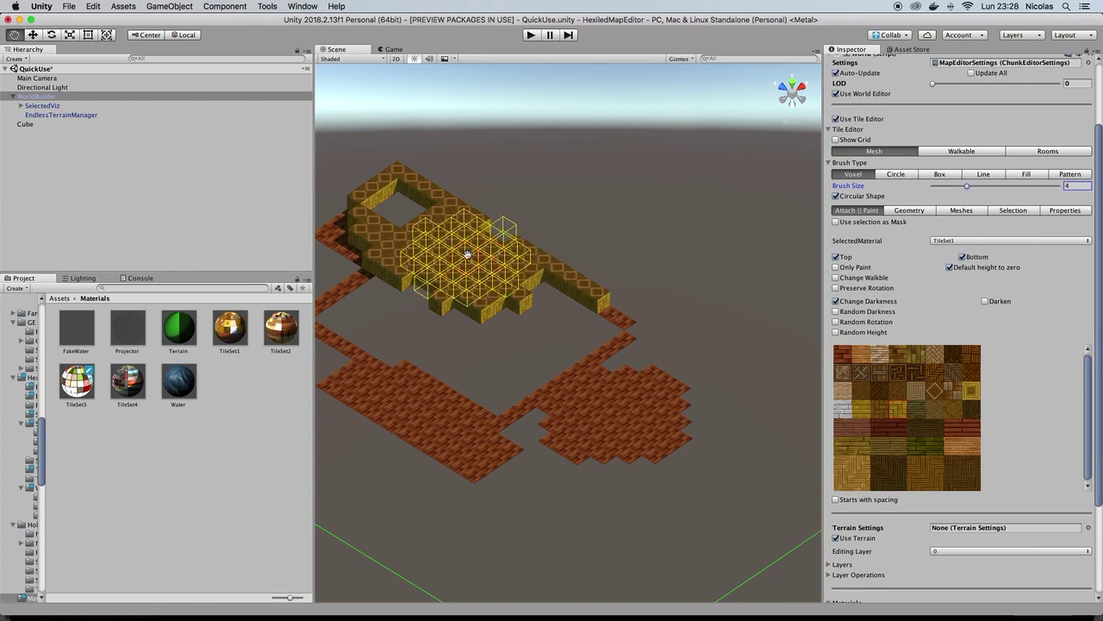
left_click(834, 267)
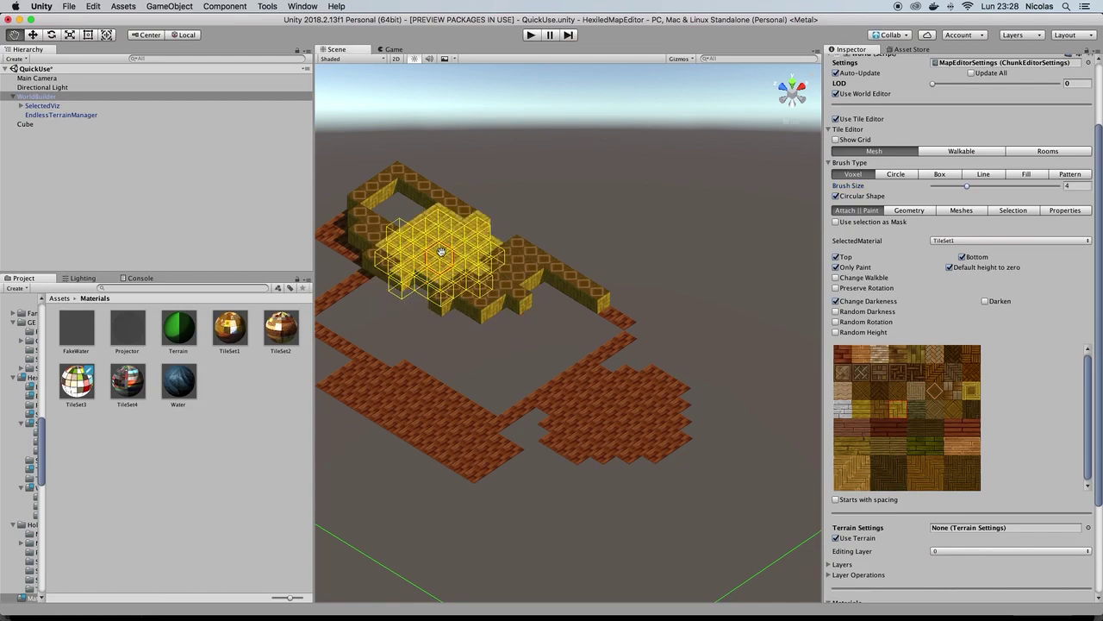
left_click(984, 301)
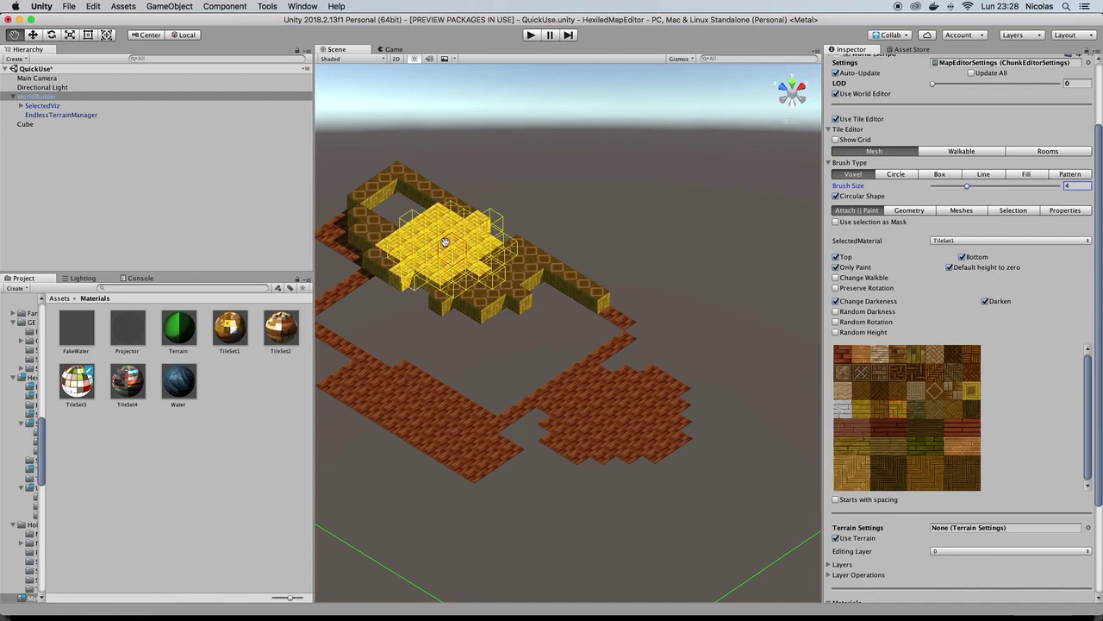
left_click_drag(446, 240, 444, 238)
scroll(552, 319, "up", 1)
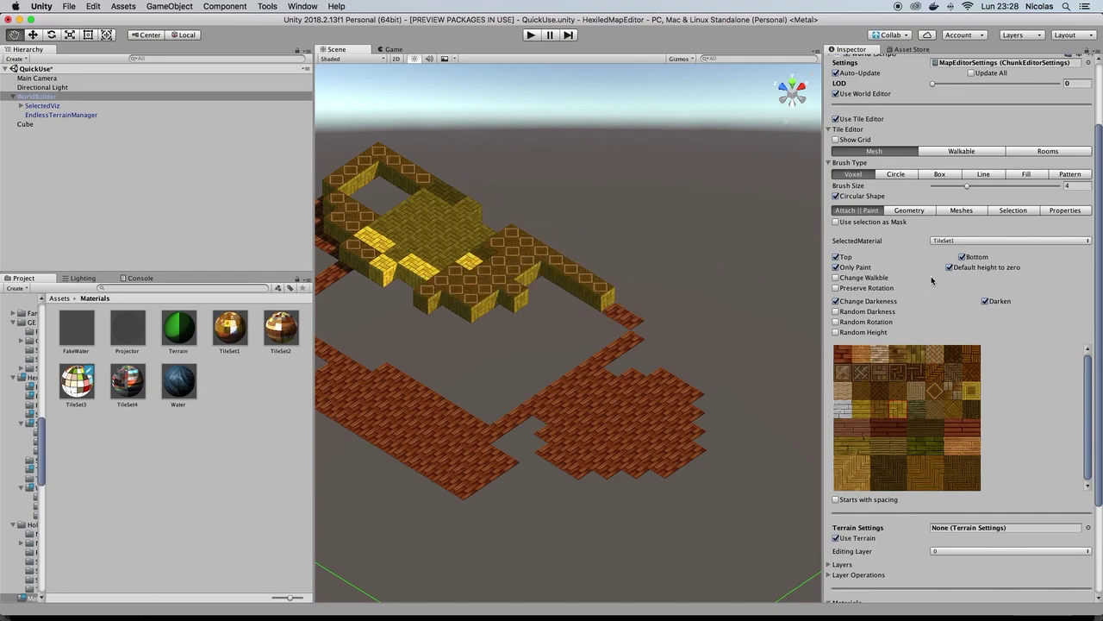
Step: Enable Rotate Tops and click twice on the round floor patch to rotate its bricks
left_click(909, 210)
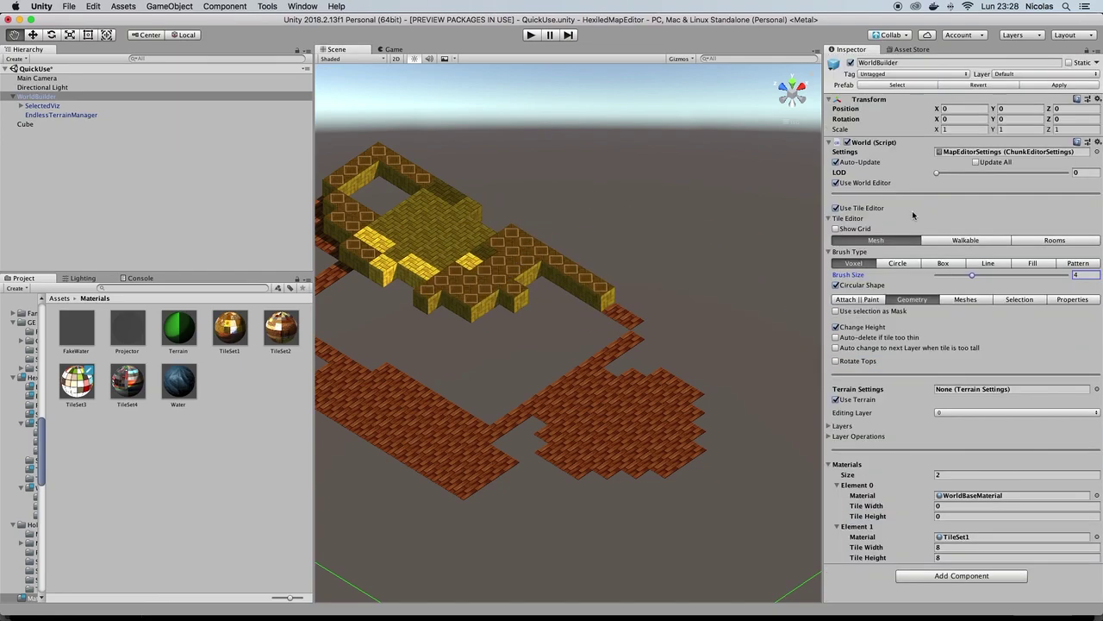
left_click(837, 361)
left_click(614, 419)
scroll(748, 370, "up", 5)
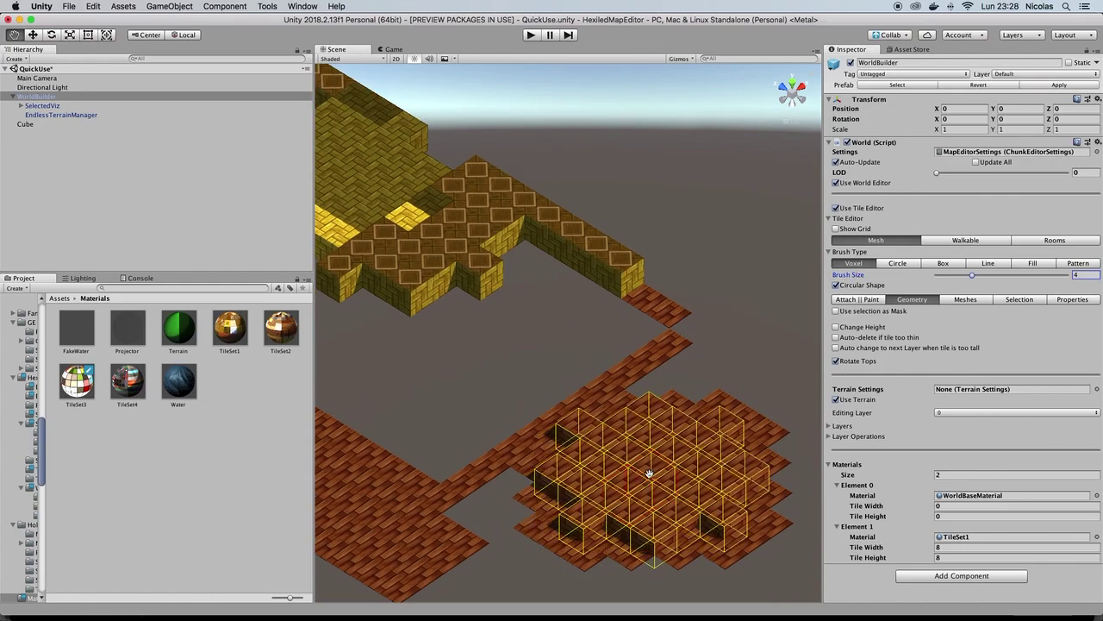
key("h")
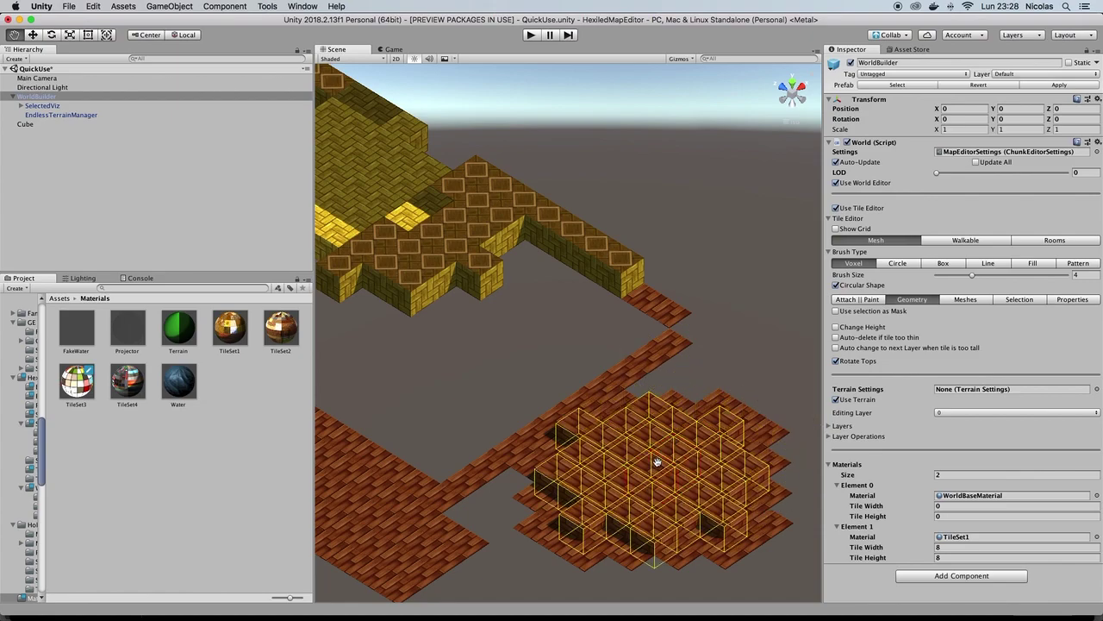
left_click(656, 462)
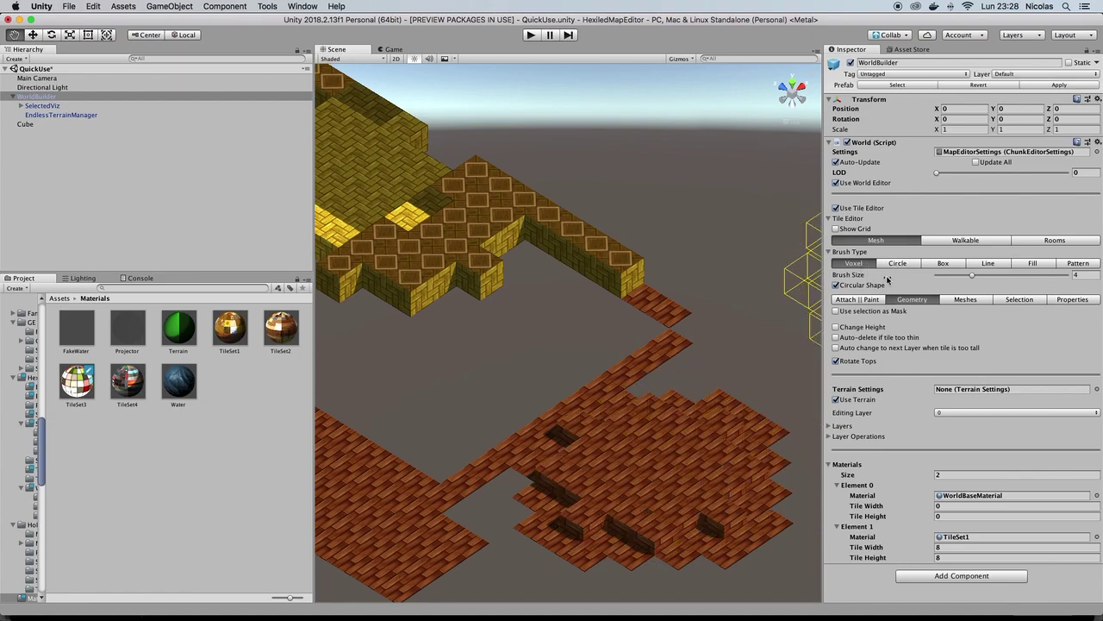
left_click(857, 302)
scroll(1008, 301, "down", 5)
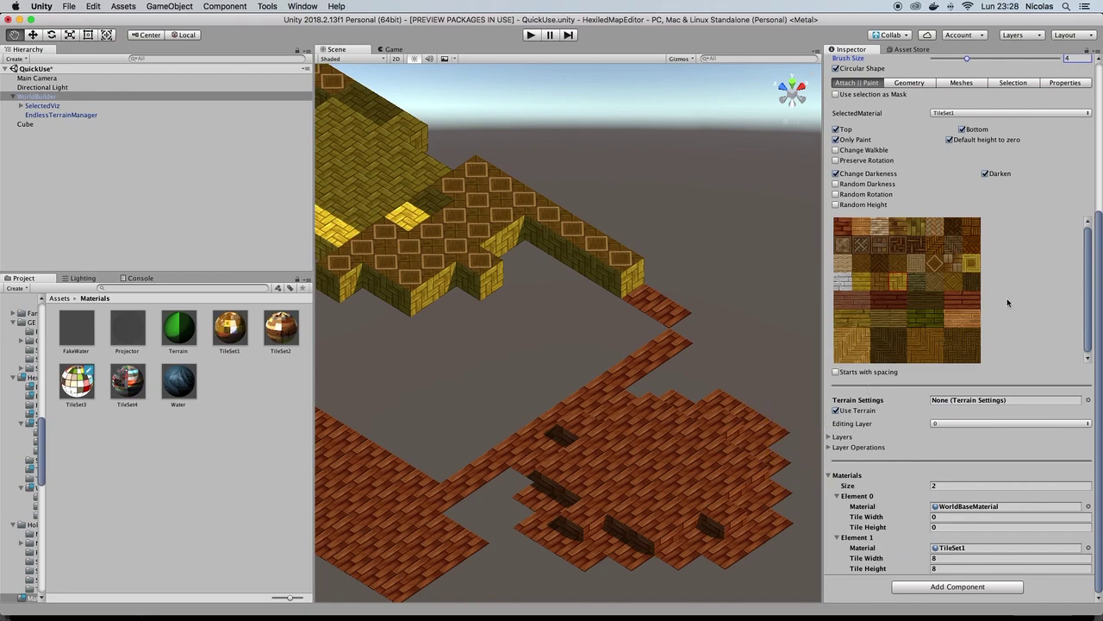
scroll(1032, 129, "up", 4)
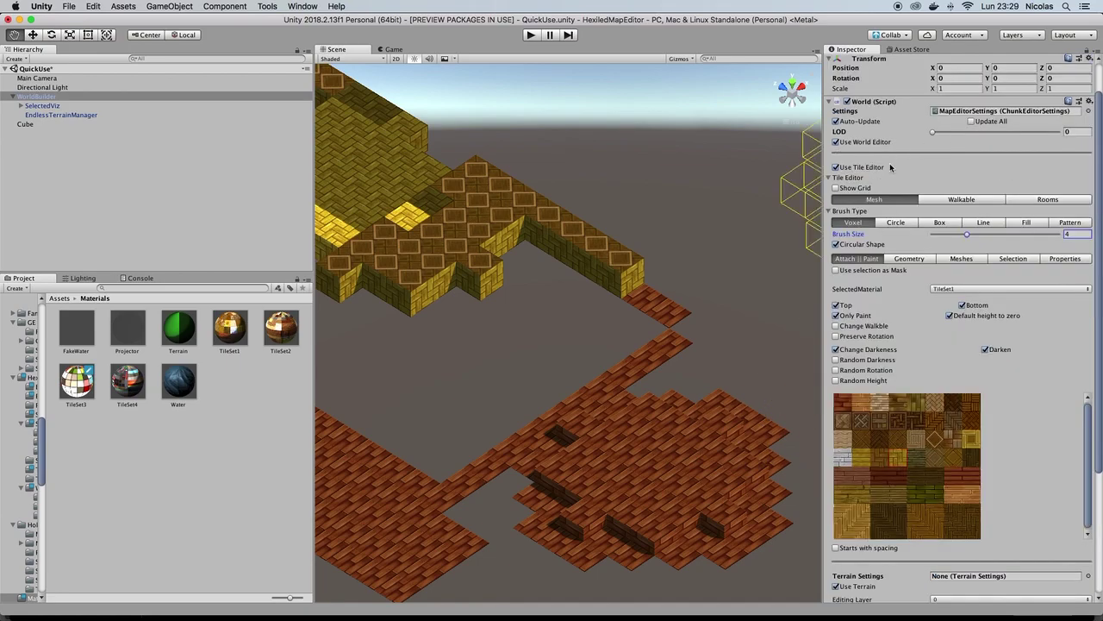
Step: Set the paint brush to flood-fill tile height, with random tile rotation enabled
left_click(1021, 222)
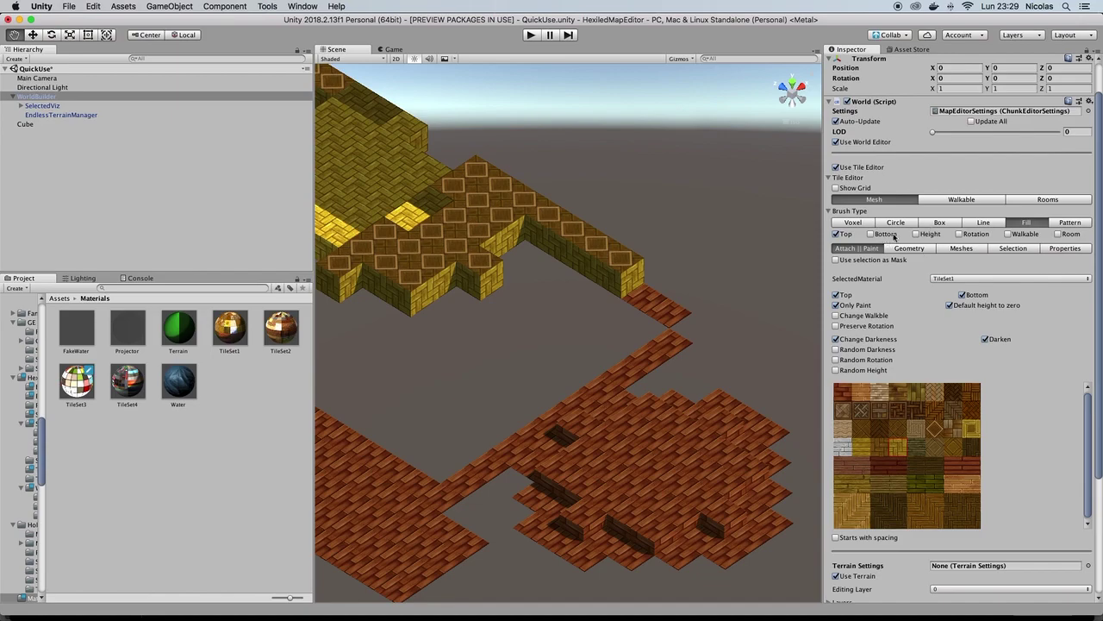
left_click(837, 233)
left_click(836, 359)
Step: Uncheck Change Darkness and Only Paint in the Attach | Paint tab
left_click(836, 339)
left_click(836, 305)
scroll(517, 232, "down", 6)
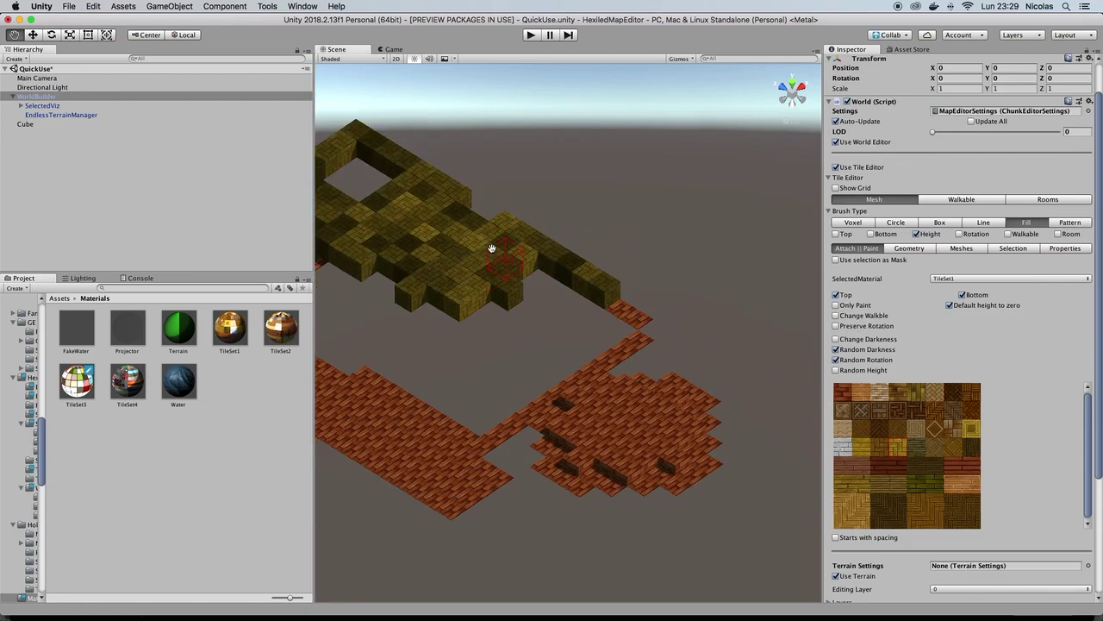
scroll(735, 268, "up", 1)
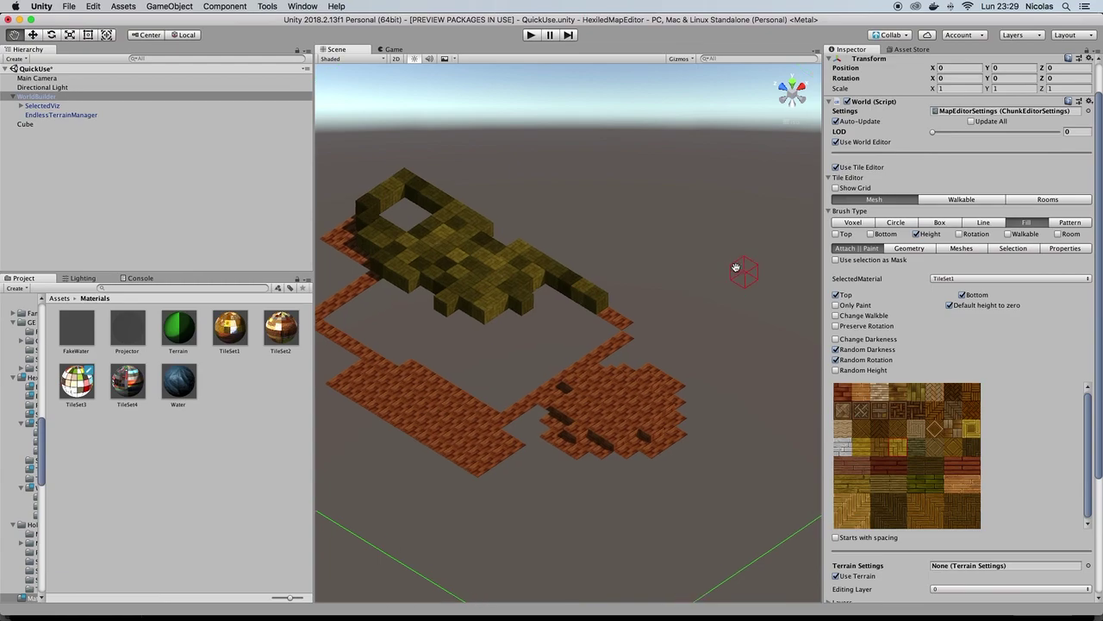
scroll(740, 302, "down", 3)
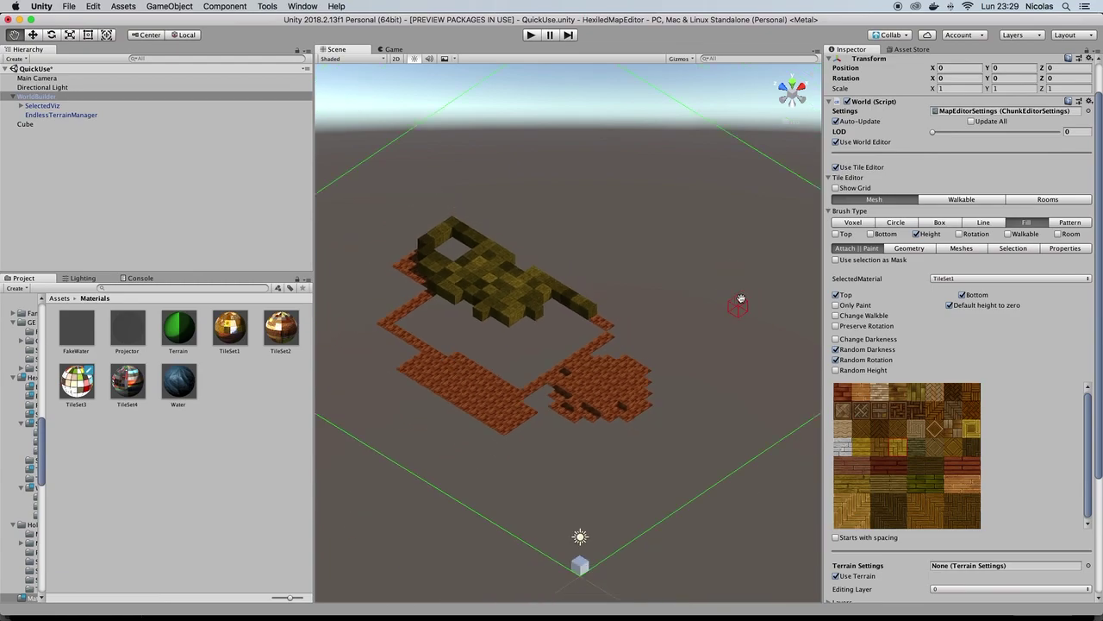
Step: Switch the brush to Meshes and place a ramp on the brick floor
left_click(943, 249)
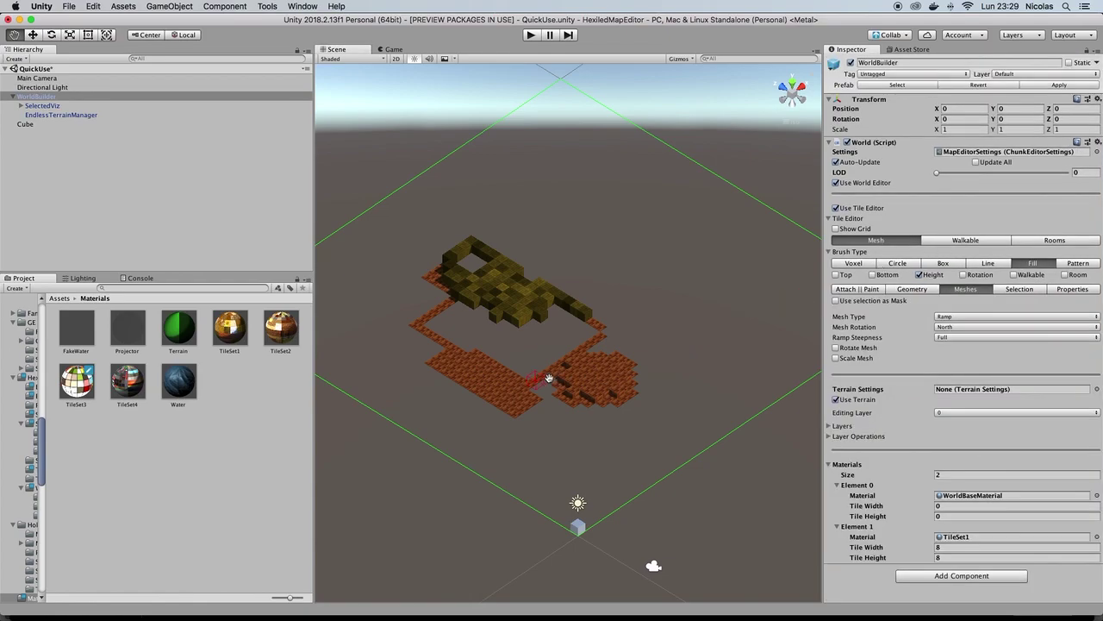
scroll(522, 343, "up", 5)
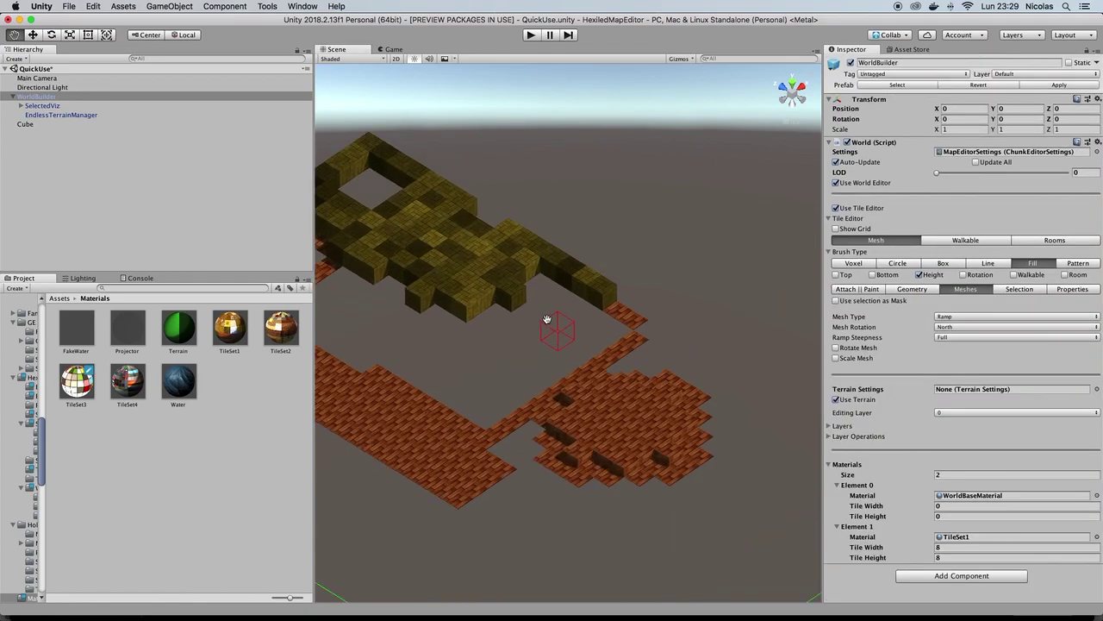
scroll(456, 321, "up", 2)
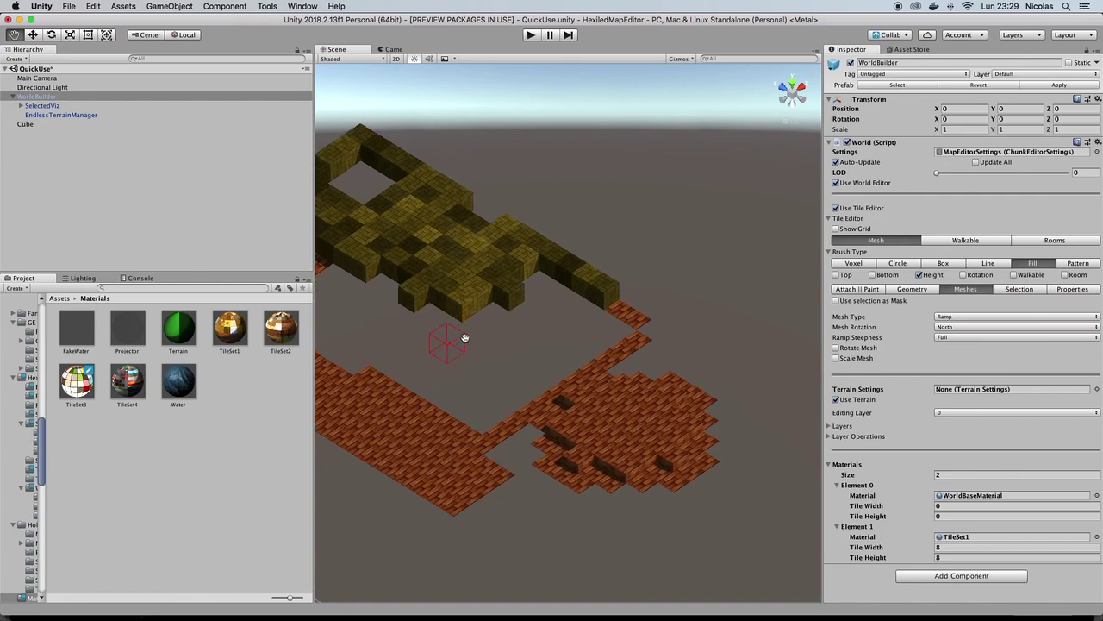
left_click(559, 391)
Step: Inspect SelectedViz's Map mesh (1776 vertices, 888 triangles) in a rotated, enlarged preview
left_click(21, 107)
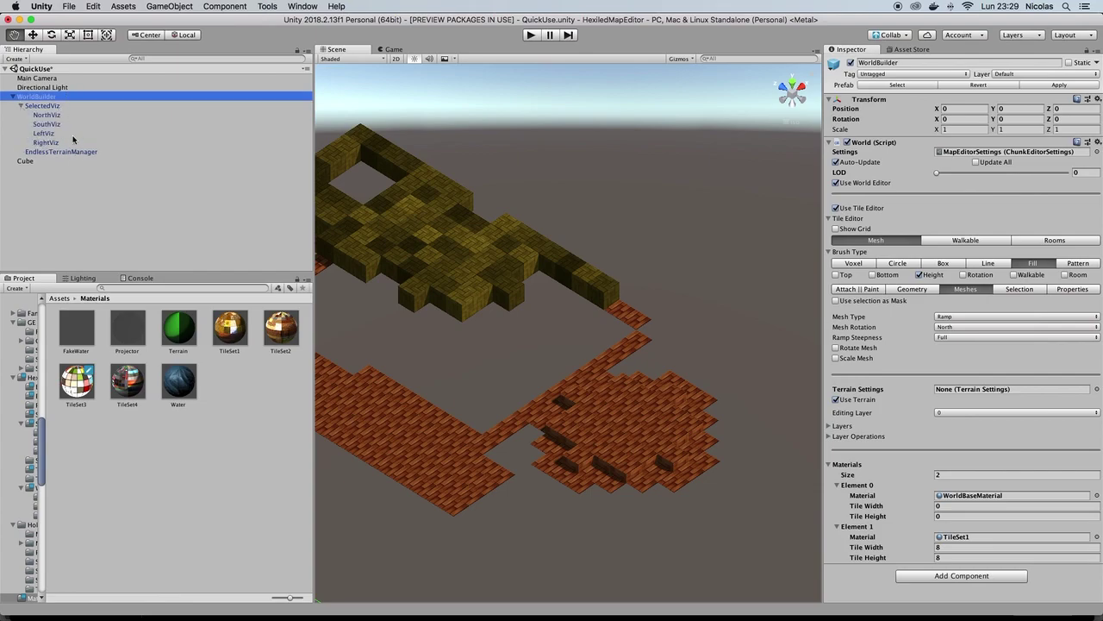
left_click(43, 106)
double_click(976, 152)
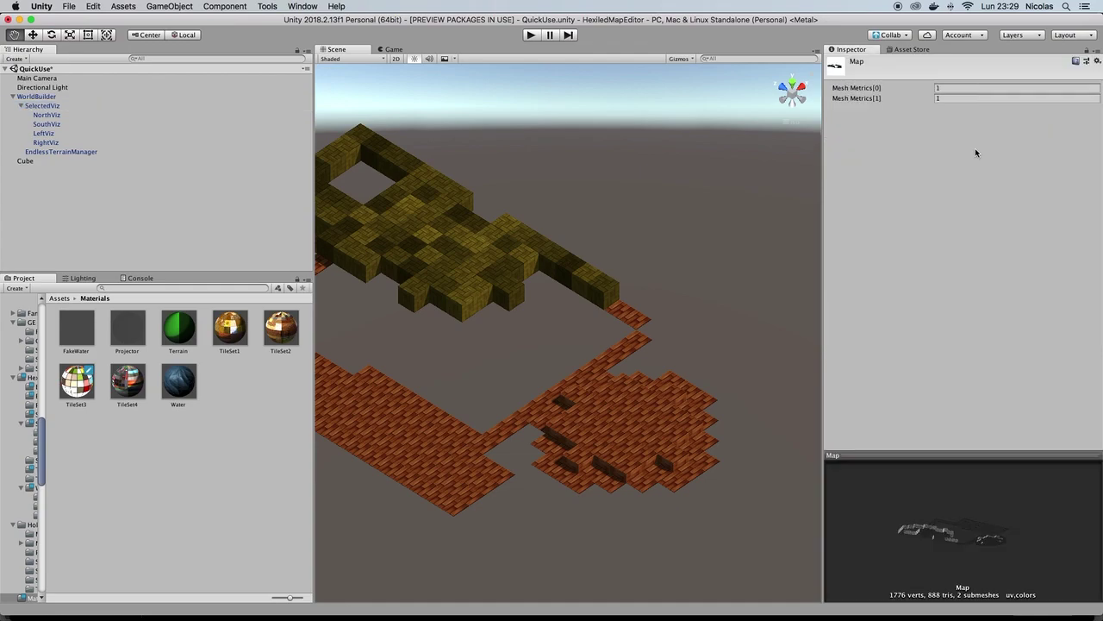
left_click_drag(933, 460, 936, 269)
left_click_drag(953, 407, 1055, 531)
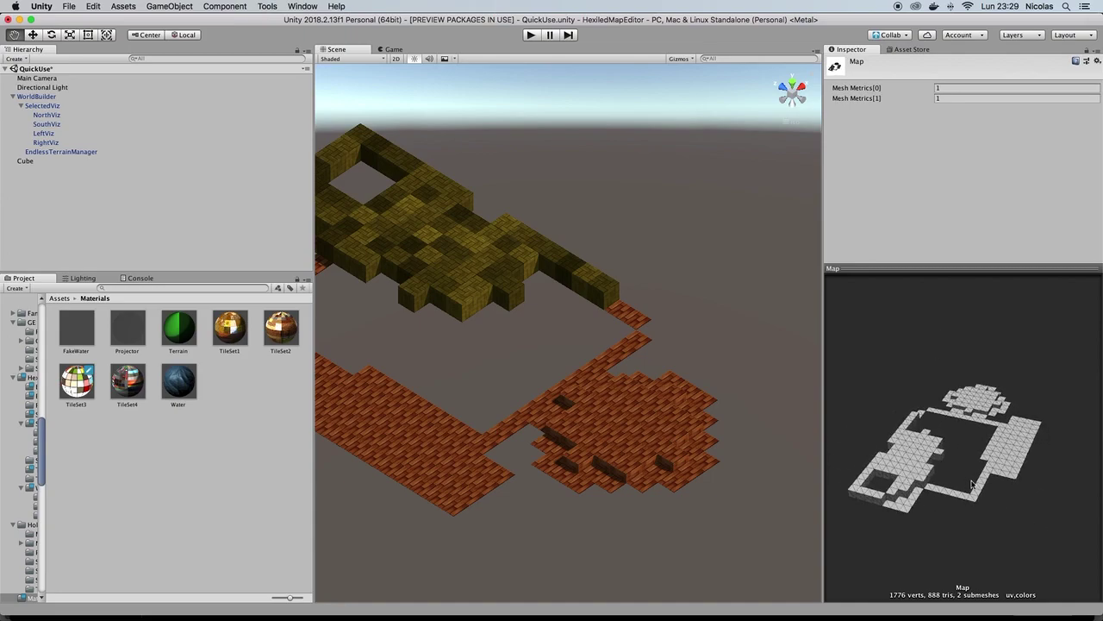
left_click_drag(1011, 463, 941, 450)
Step: With WorldBuilder selected, use a size-1 Voxel brush to place a ramp on the yellow block's edge
left_click(46, 97)
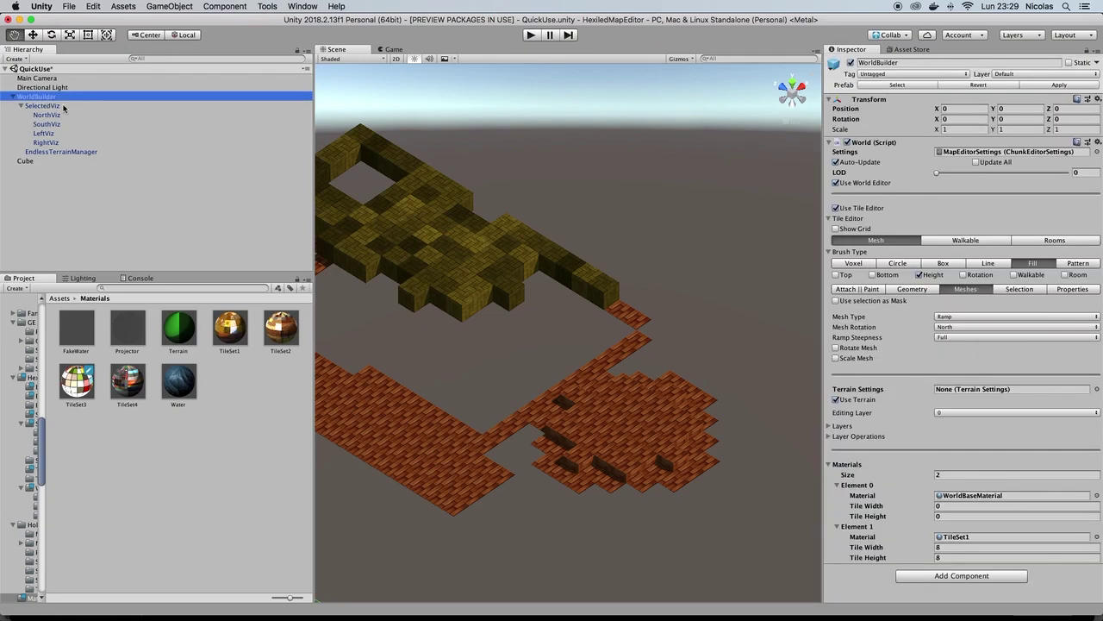
left_click(476, 308)
left_click(476, 309)
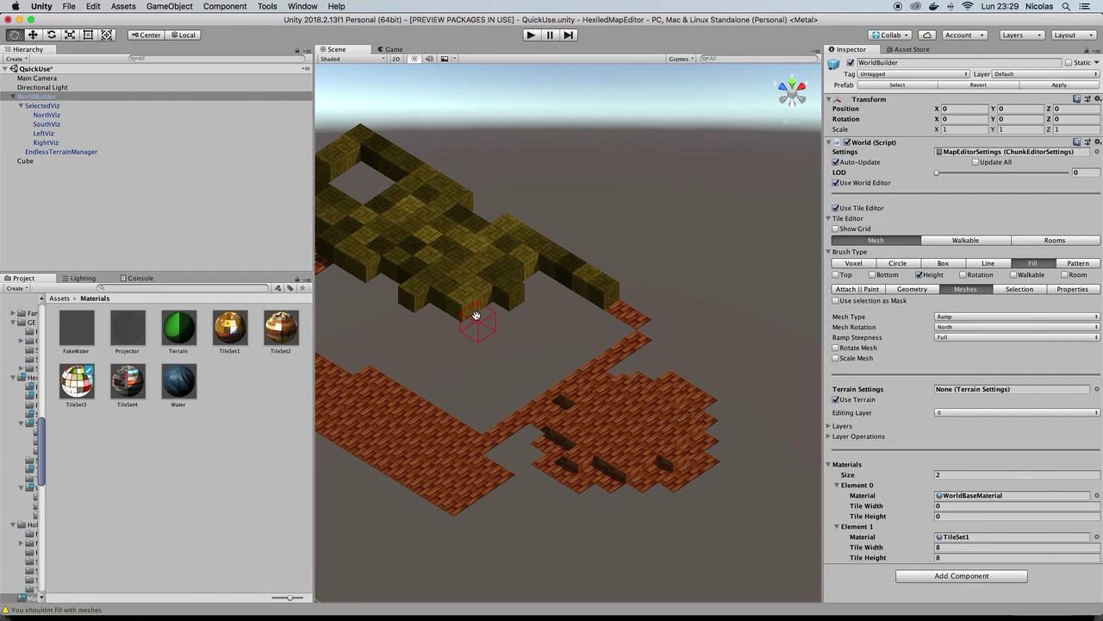
left_click(867, 264)
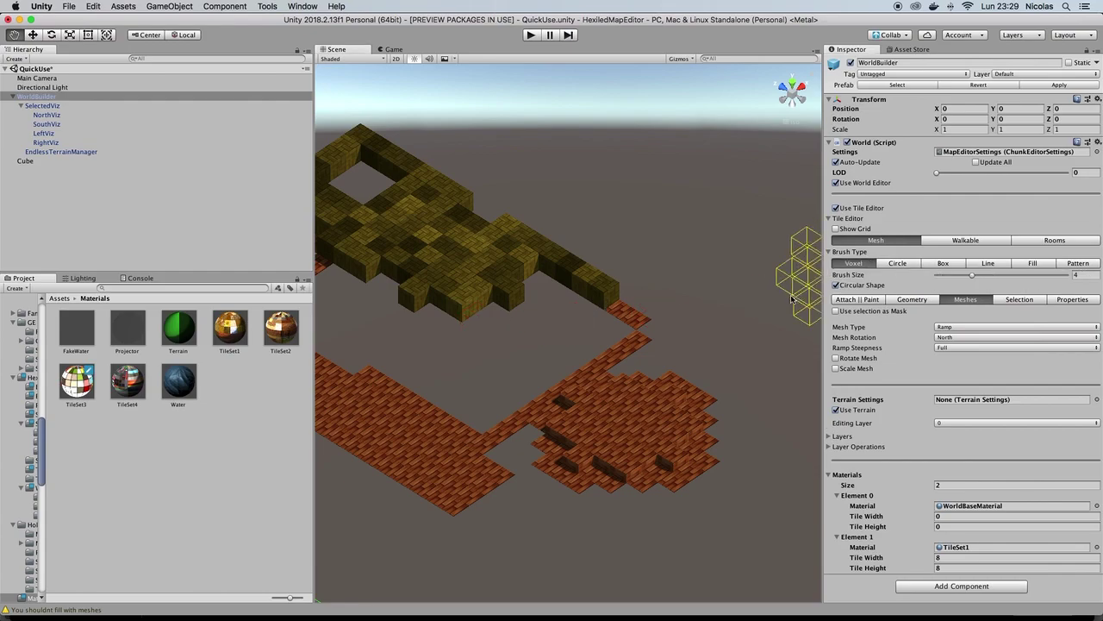
left_click(938, 275)
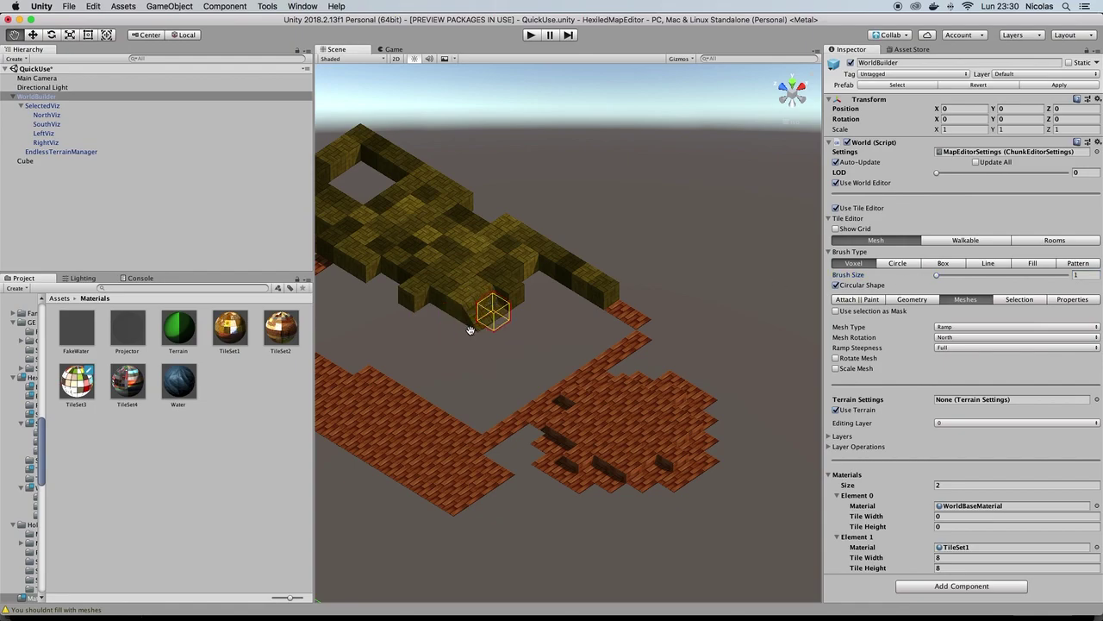
left_click(450, 315)
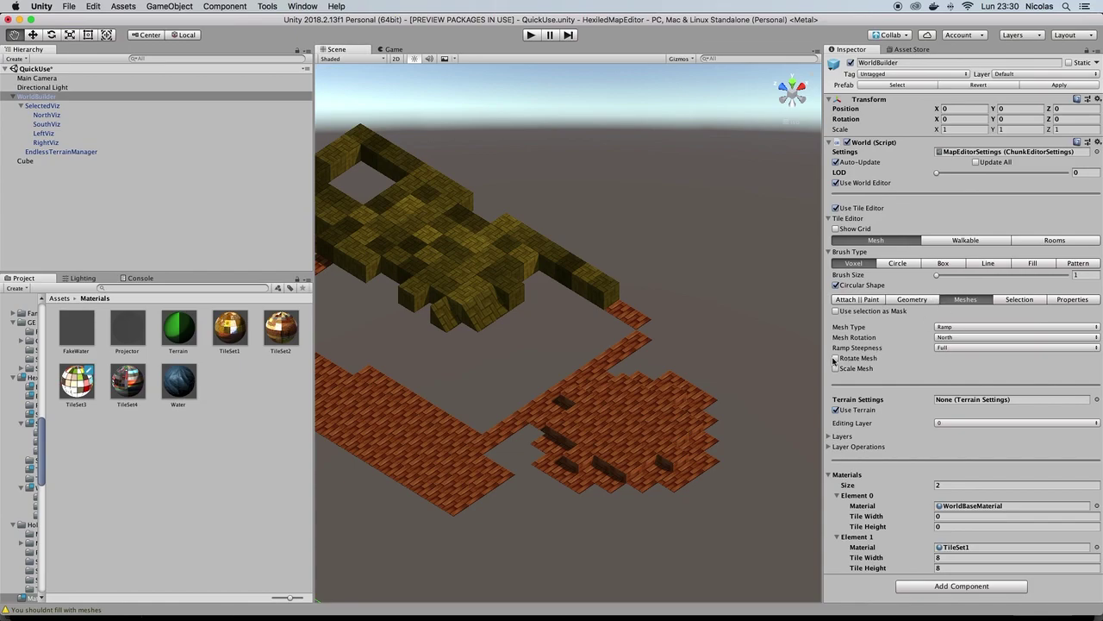
Step: Enable Rotate Mesh, place another ramp, and set Mesh Type to Diagonal
left_click(836, 359)
left_click(445, 315)
left_click(993, 332)
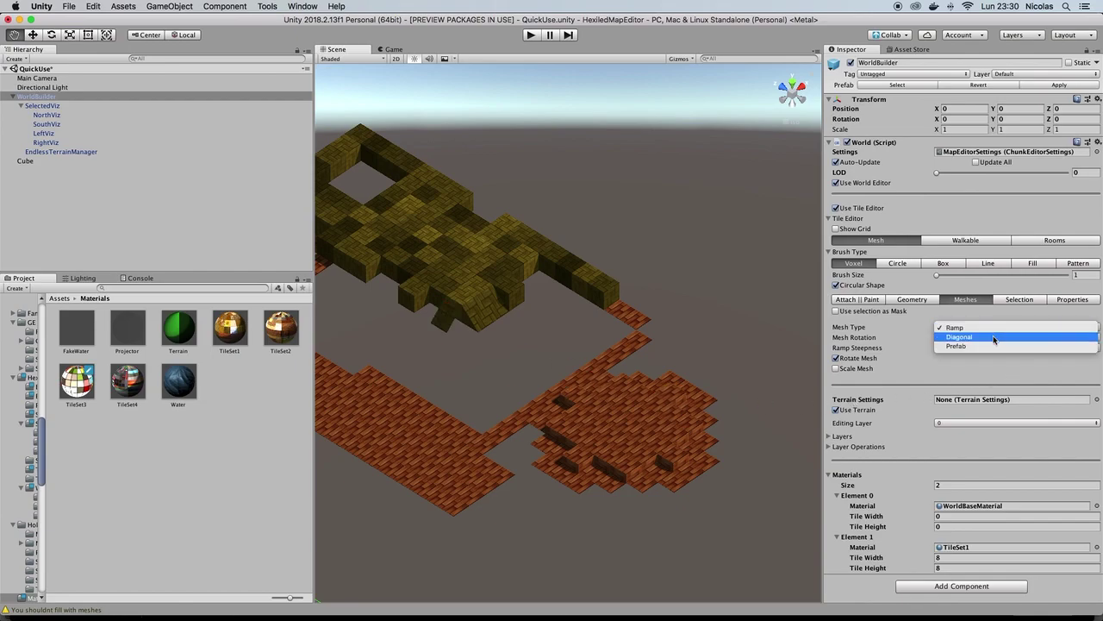
left_click(952, 337)
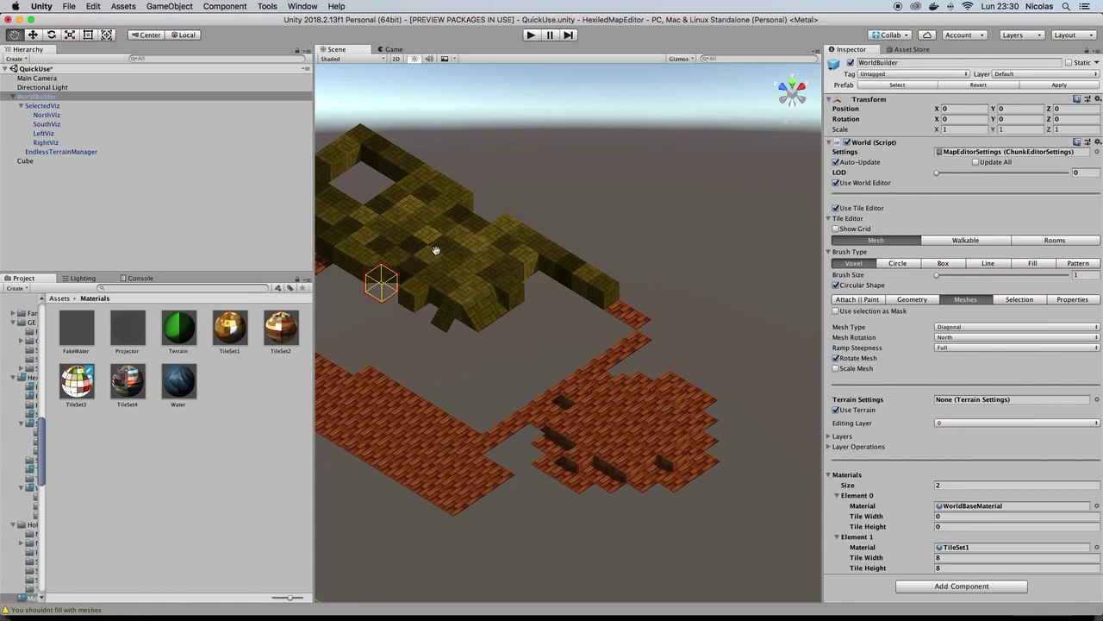
Step: Set Mesh Type to Prefab with a Prefab Size of 1
left_click(972, 326)
left_click(965, 337)
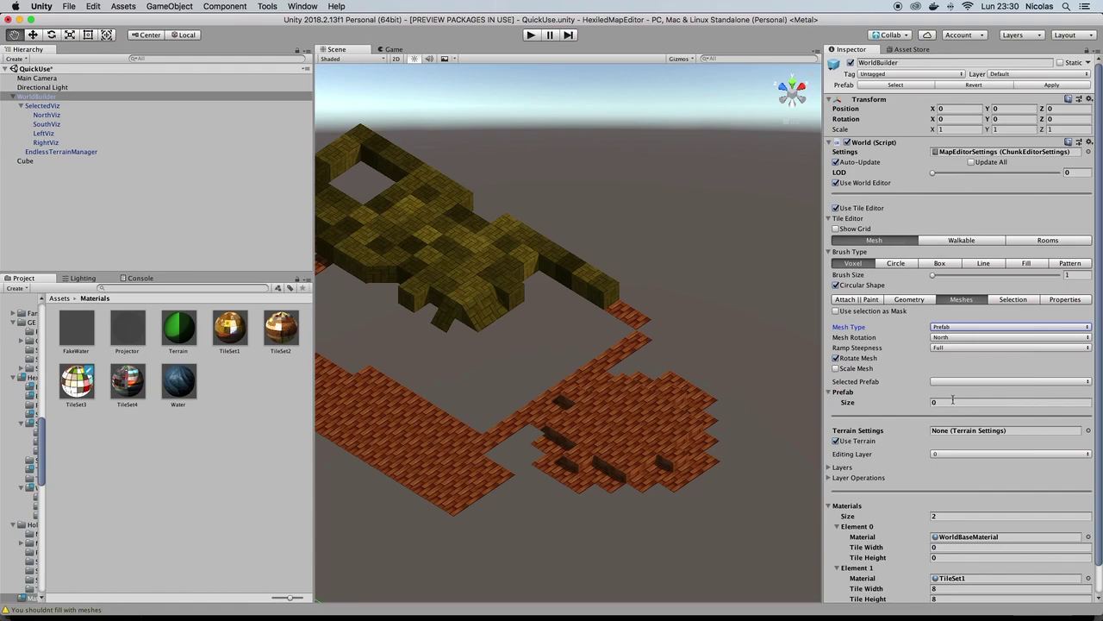
left_click(953, 401)
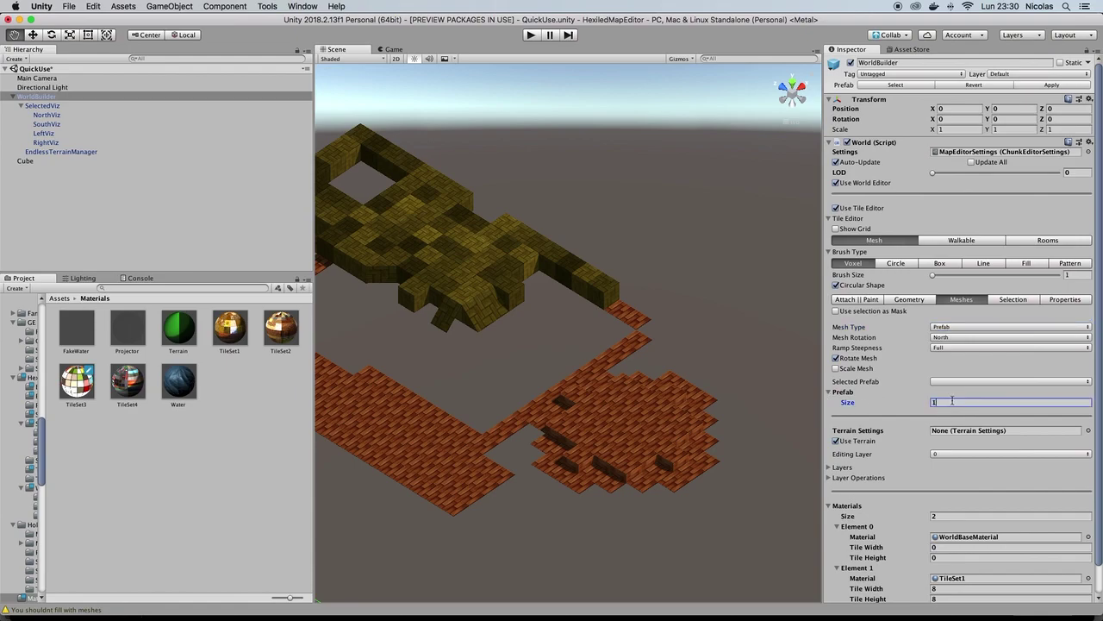
type("1")
key("Return")
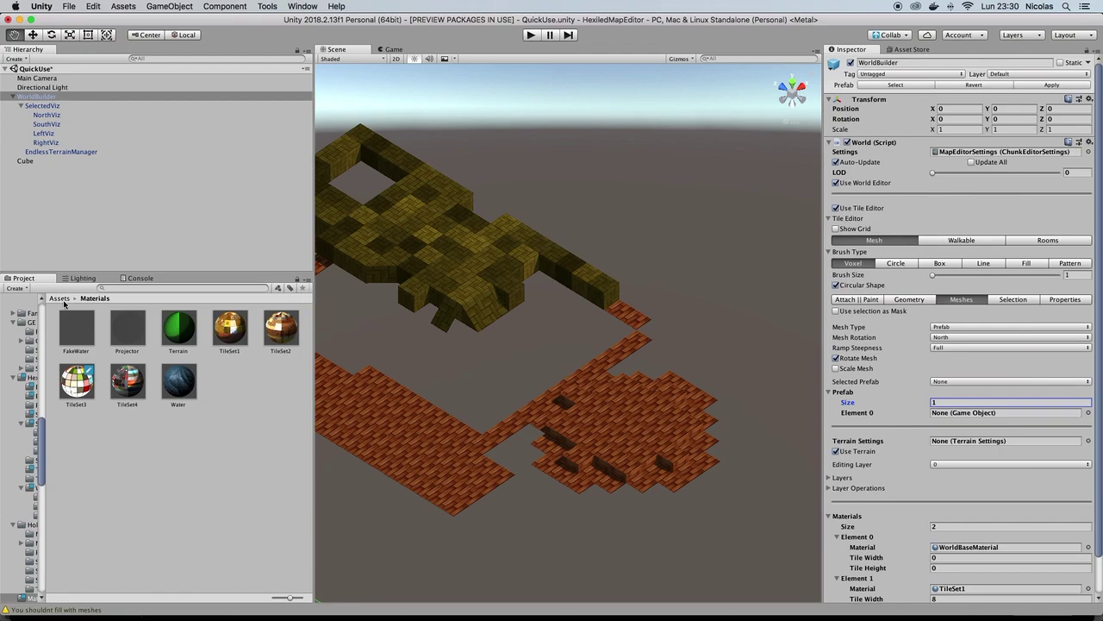
Step: Assign Prop_Statue_Aphrodite_01 from AxeyWorks/PolyWorks/Free Pack/Prefabs/Standard/Statues to Element 0
left_click(61, 299)
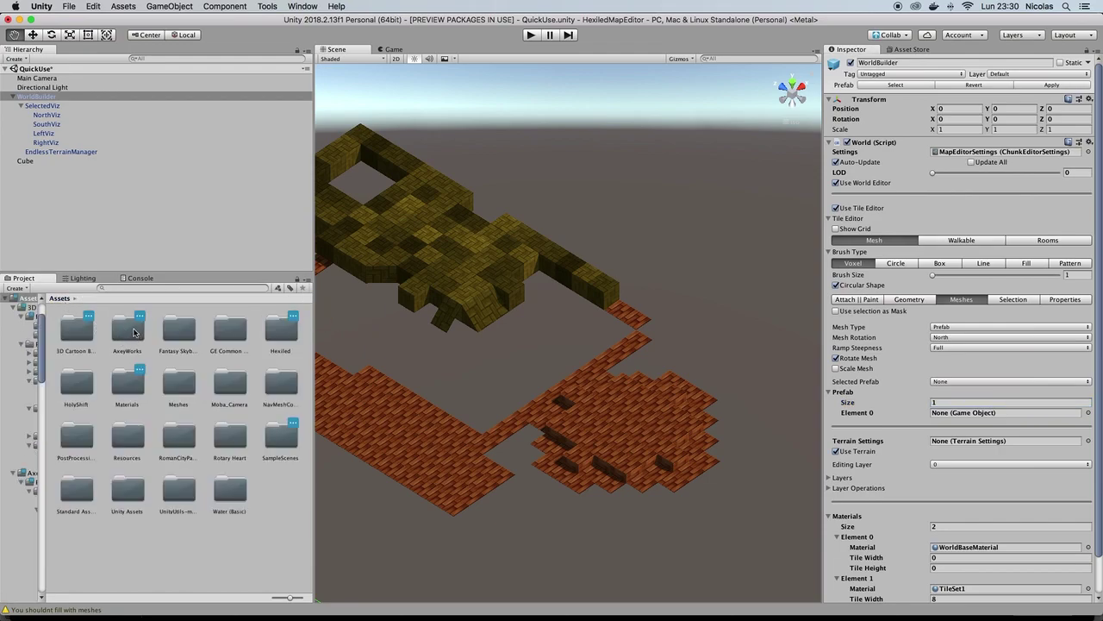
double_click(134, 332)
double_click(76, 328)
double_click(74, 330)
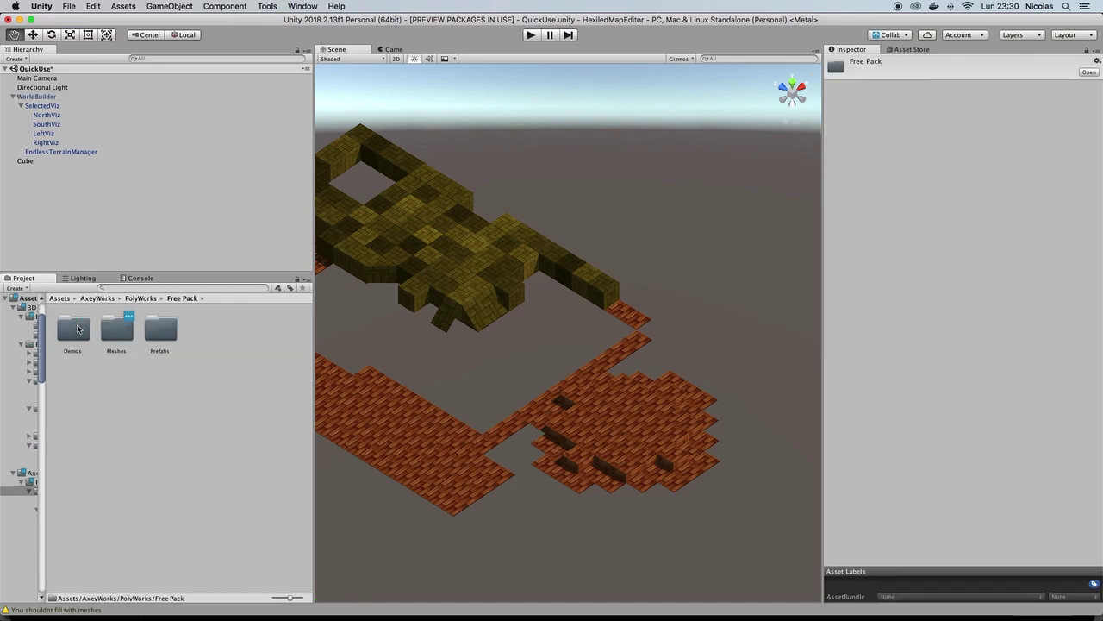
double_click(156, 332)
double_click(74, 331)
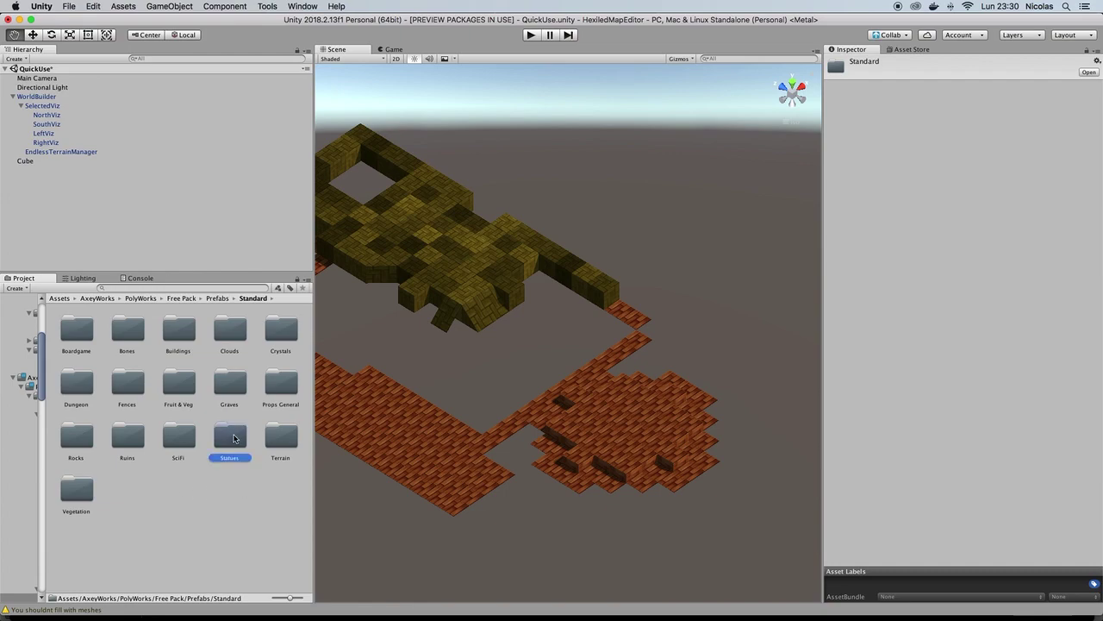
double_click(230, 435)
left_click(38, 96)
left_click_drag(74, 328, 1023, 488)
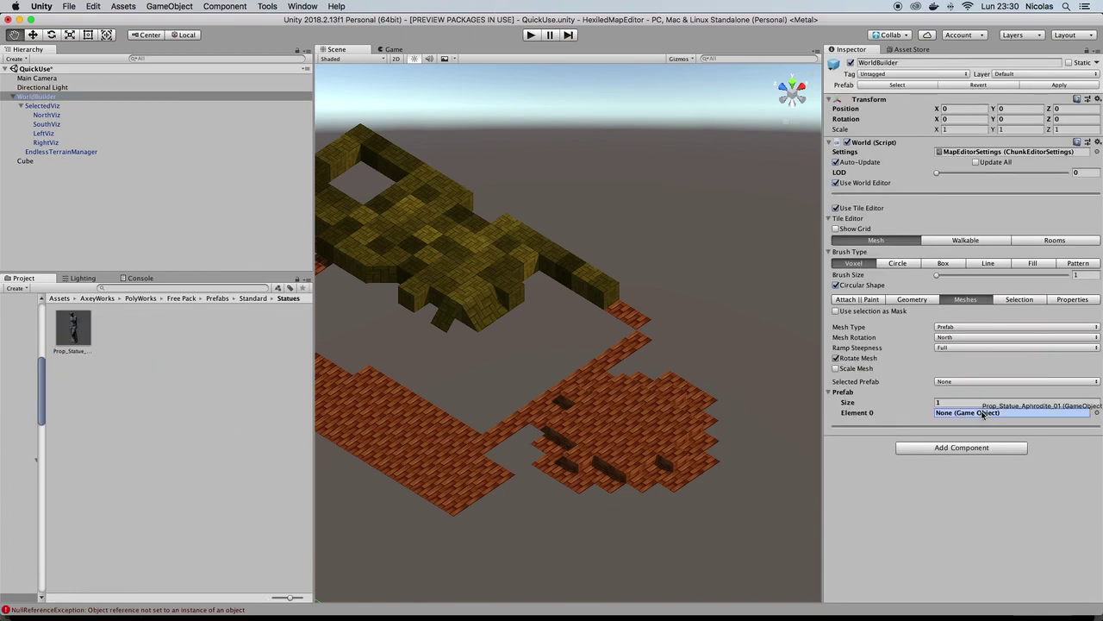
left_click_drag(982, 414, 984, 416)
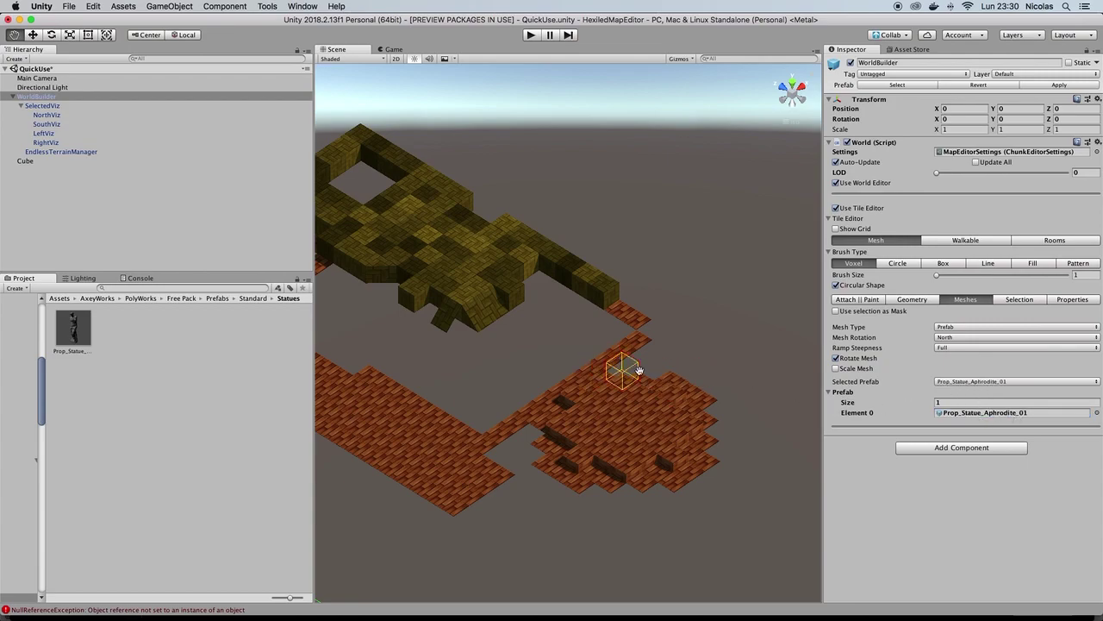
Step: Place the Aphrodite statue on the yellow terrain and turn it to face another way
left_click(539, 318)
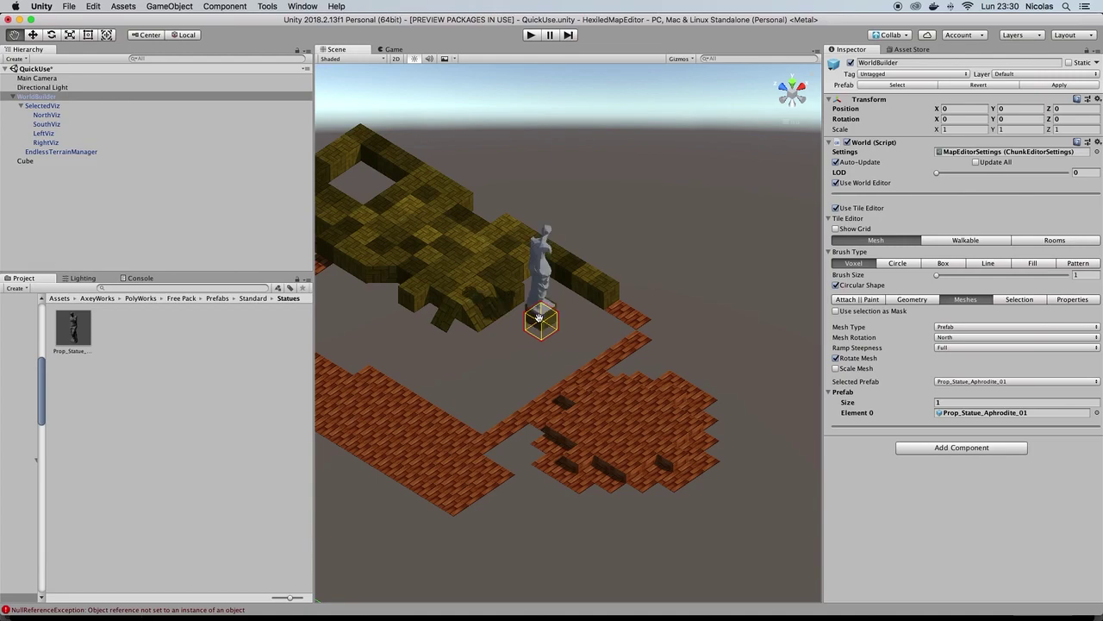
left_click(539, 318)
left_click(539, 318)
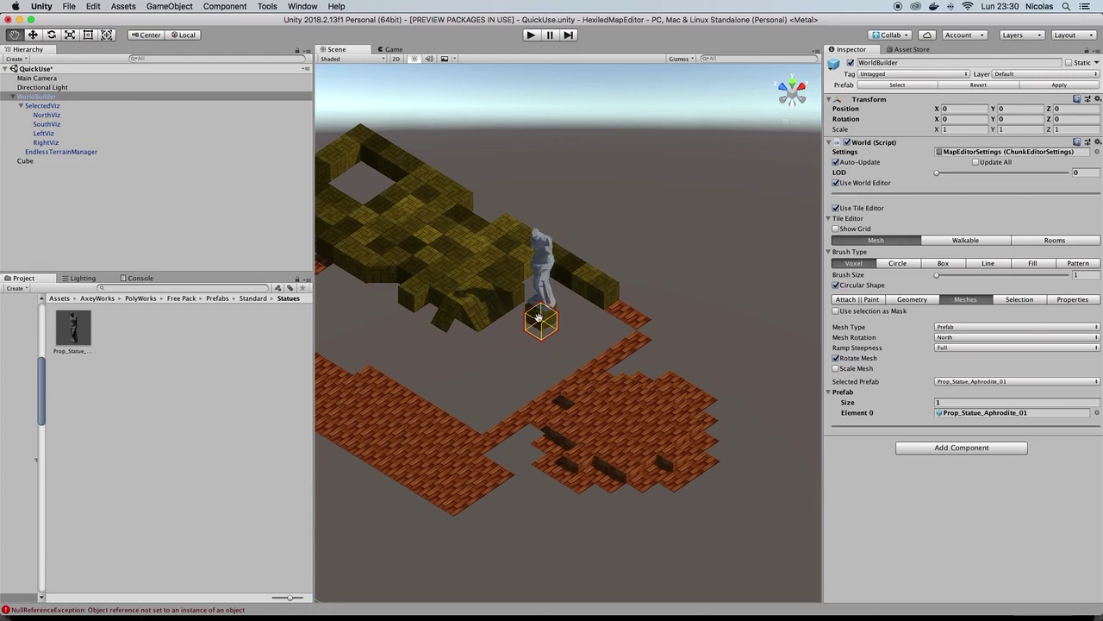
Step: Open SelectedViz's updated Map mesh and rotate its preview
left_click(127, 107)
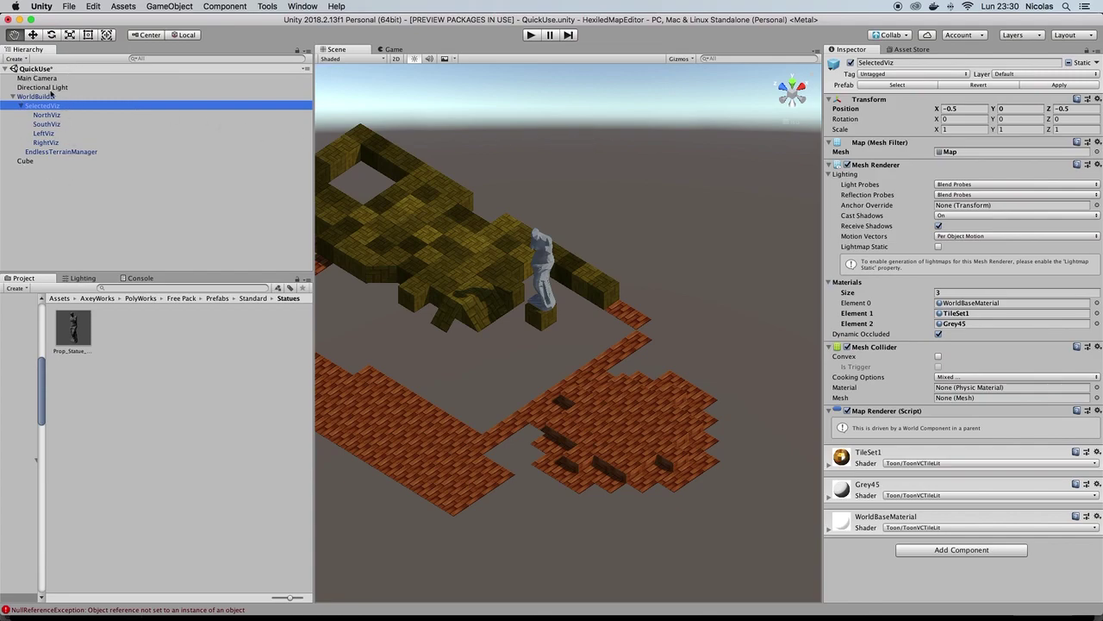
double_click(979, 153)
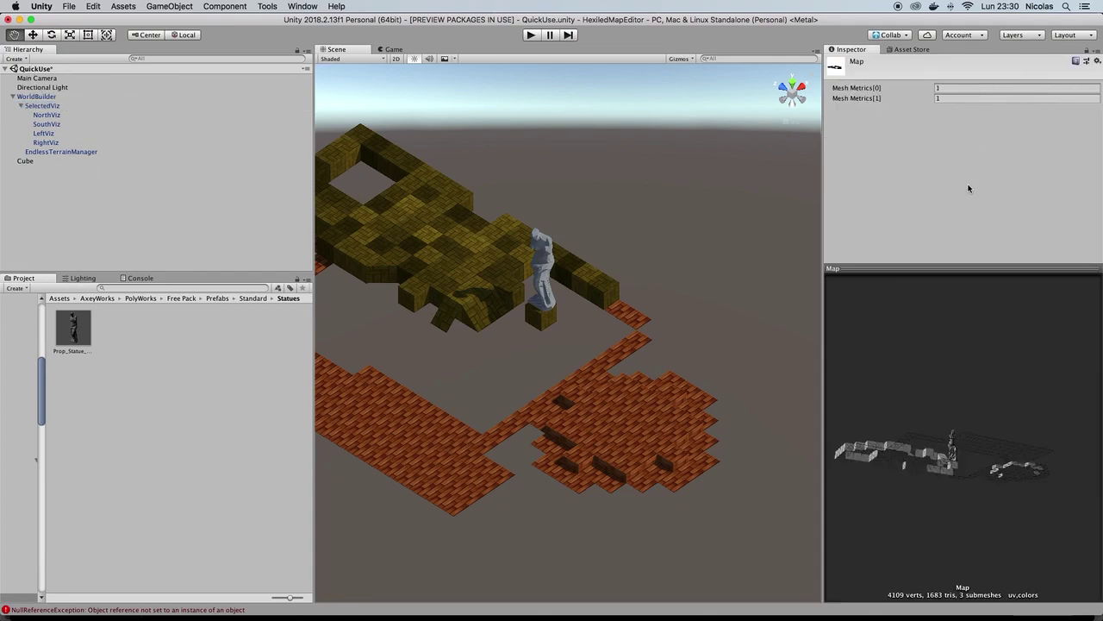
left_click_drag(961, 456, 937, 606)
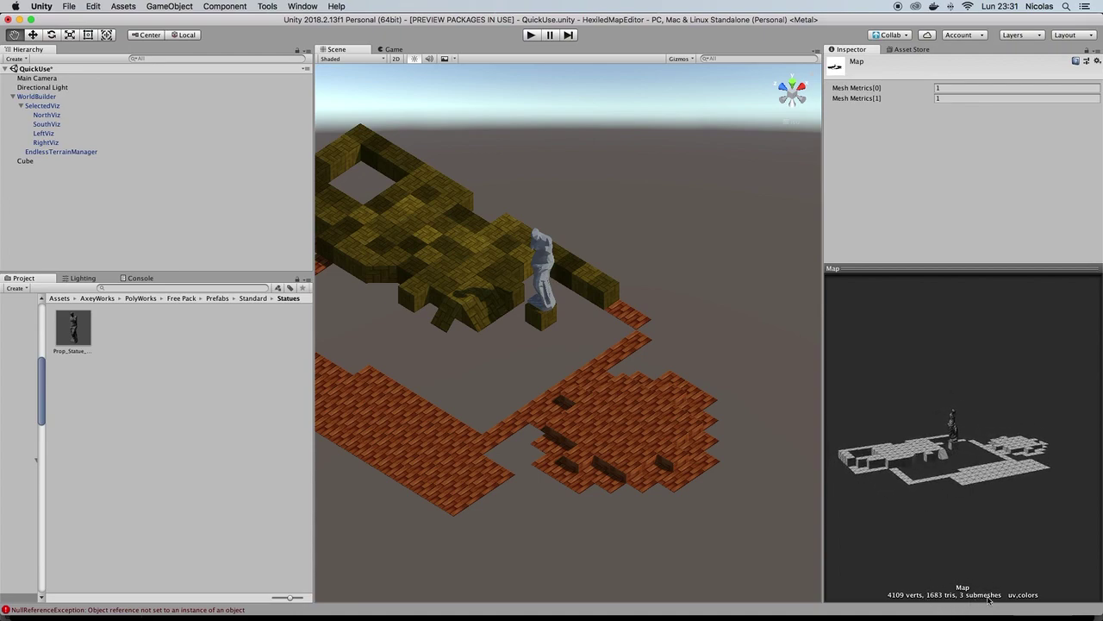
Step: Check SelectedViz's Mesh Renderer materials, then return to WorldBuilder's settings
left_click(62, 100)
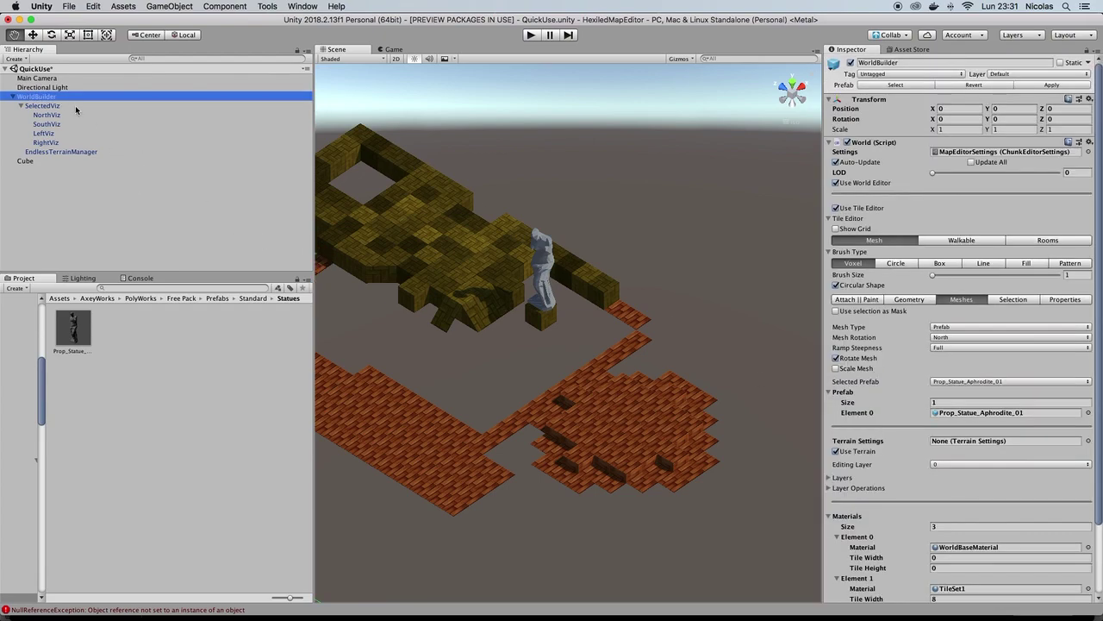
left_click(51, 105)
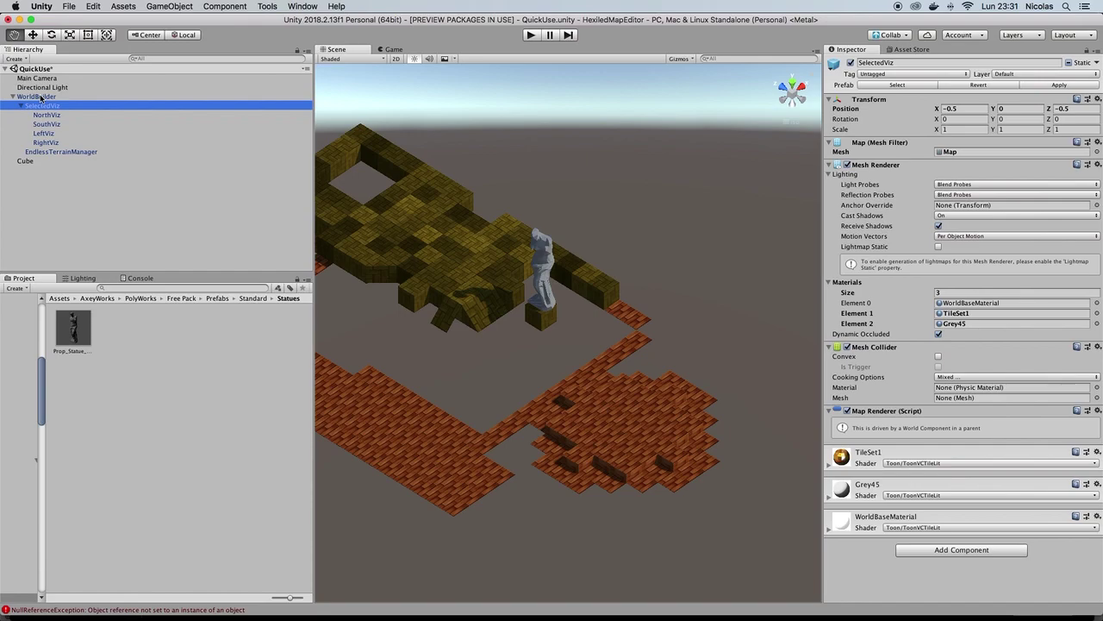
left_click(40, 98)
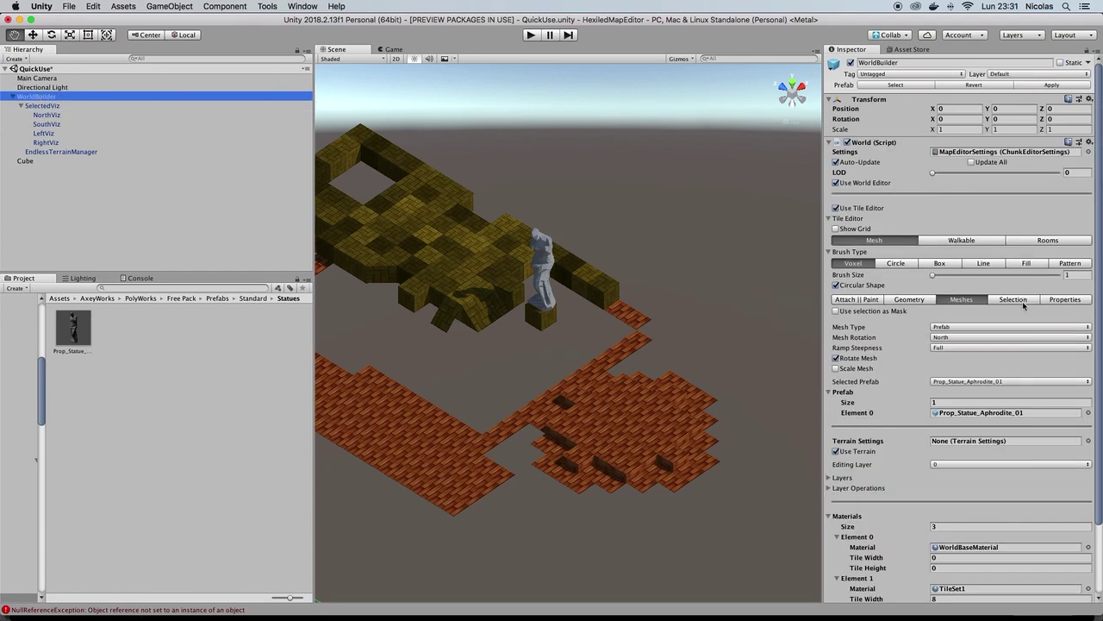
Step: Box-select the block of voxels around the statue in the Selection tab
left_click(1014, 299)
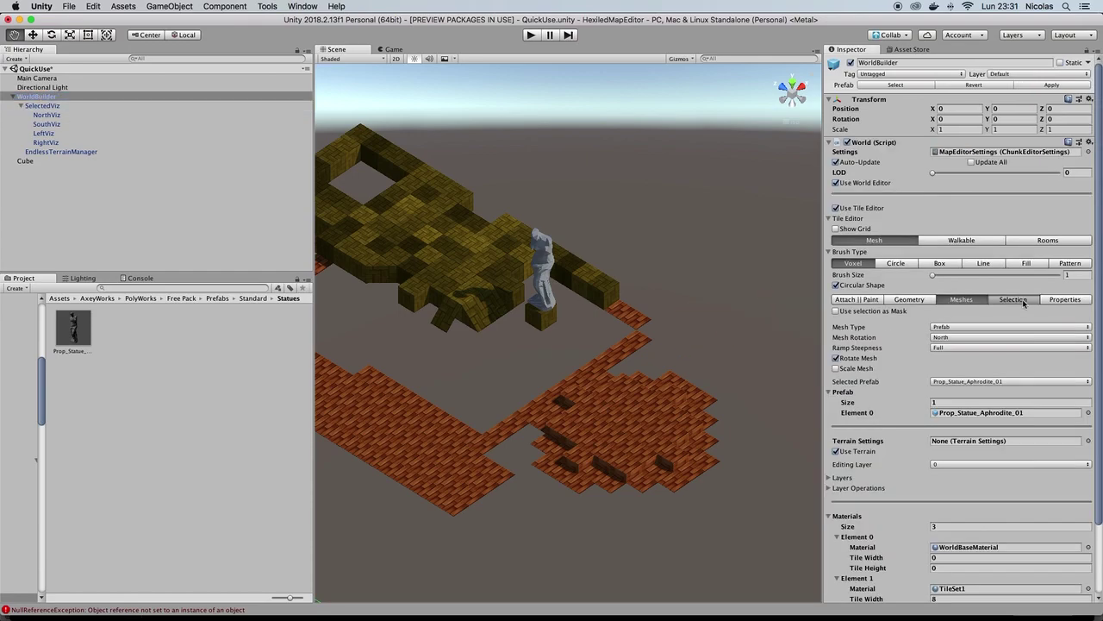
left_click(944, 264)
mouse_move(468, 258)
left_mouse_down()
mouse_move(504, 331)
mouse_move(623, 387)
mouse_move(695, 362)
mouse_move(655, 310)
left_mouse_up()
Step: Stamp a copy of the selection onto open ground with the Pattern brush
scroll(538, 362, "down", 5)
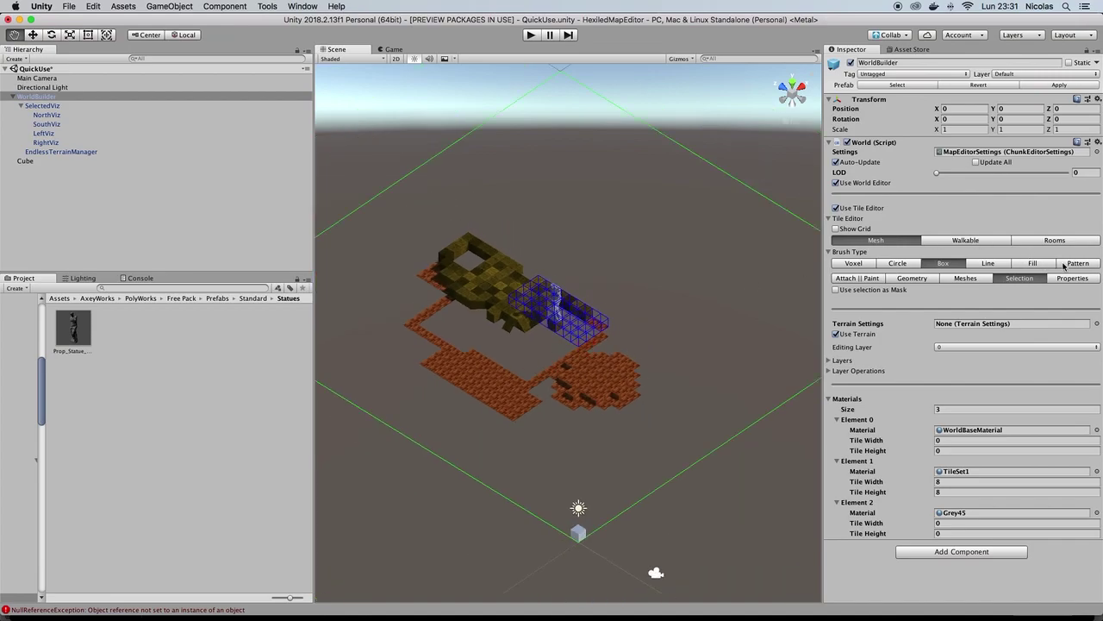
left_click(1077, 264)
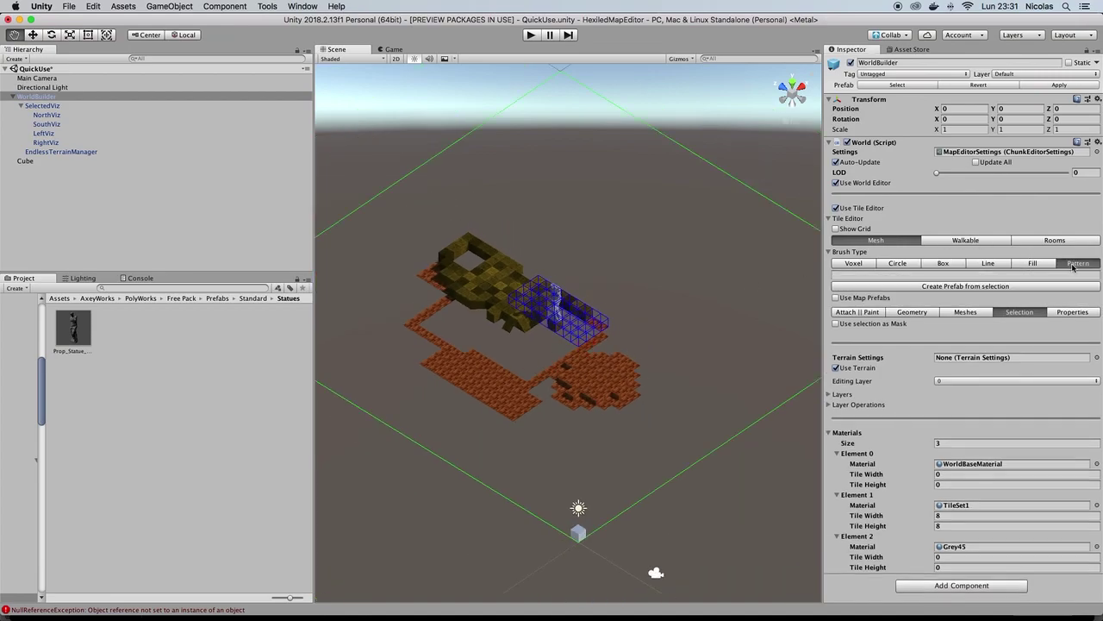
left_click(636, 265)
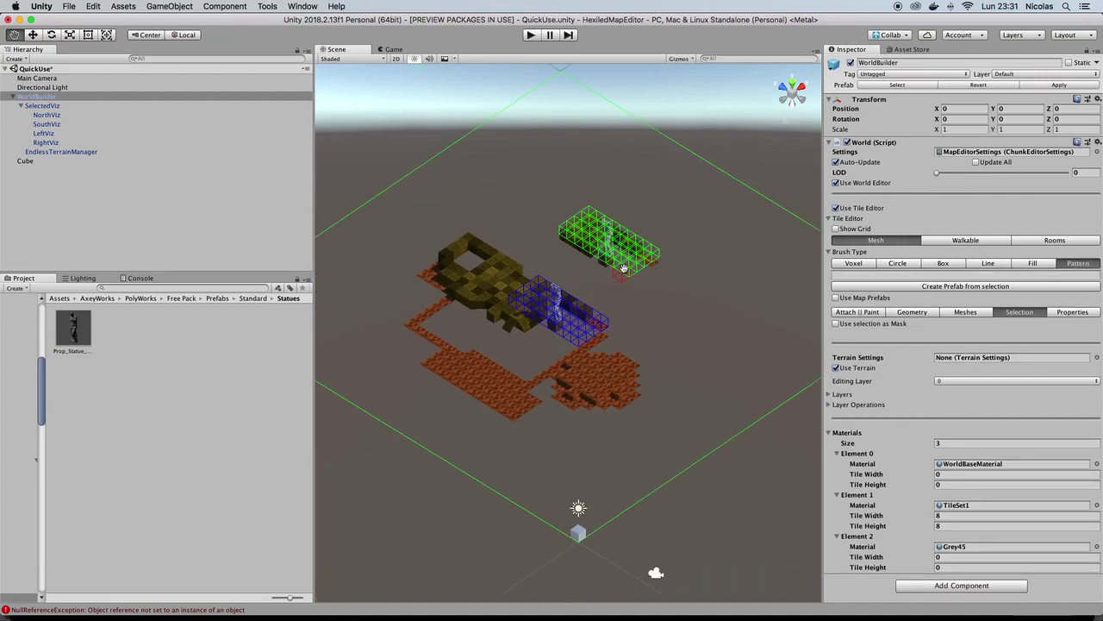
Step: Stamp one more copy further right, then save the selection as prefab 'TutorialPrefab'
left_click(757, 321)
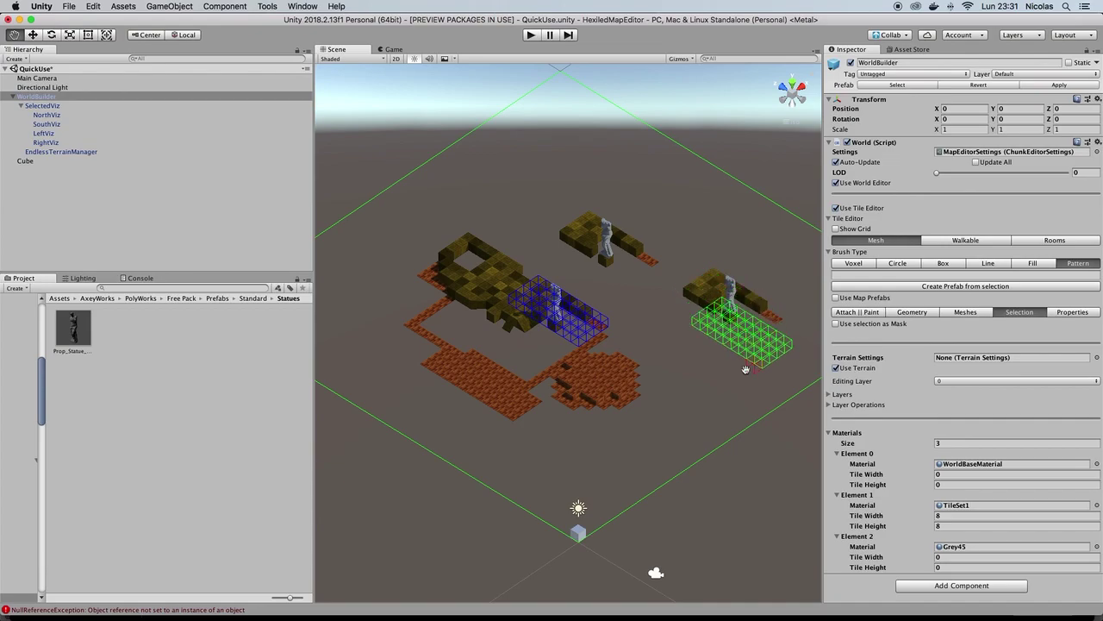
left_click(867, 275)
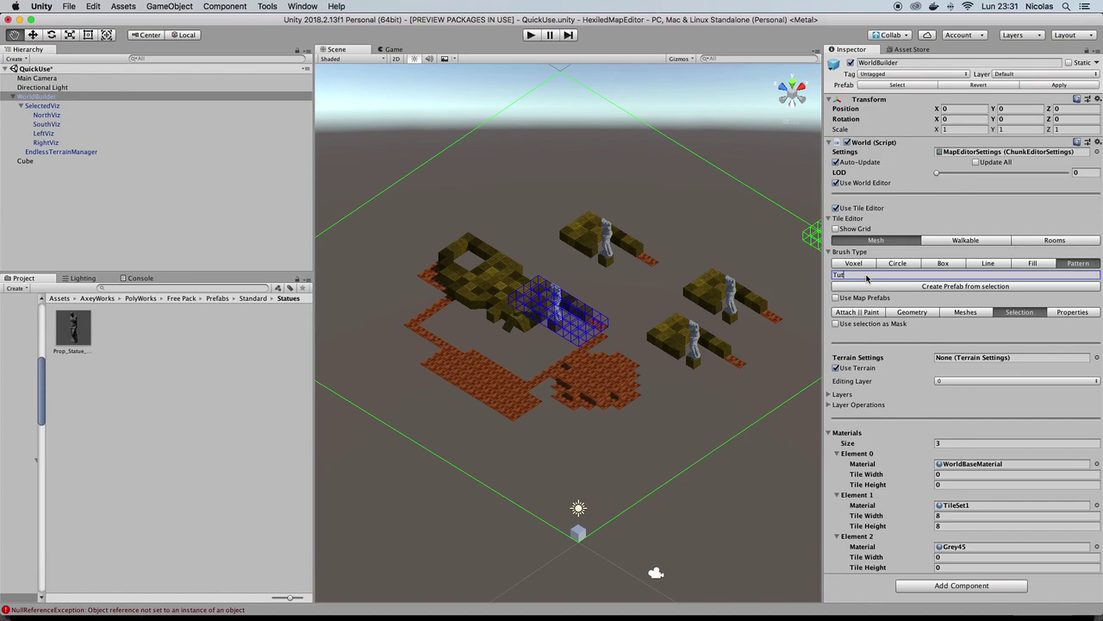
type("orialPrefab")
left_click(901, 288)
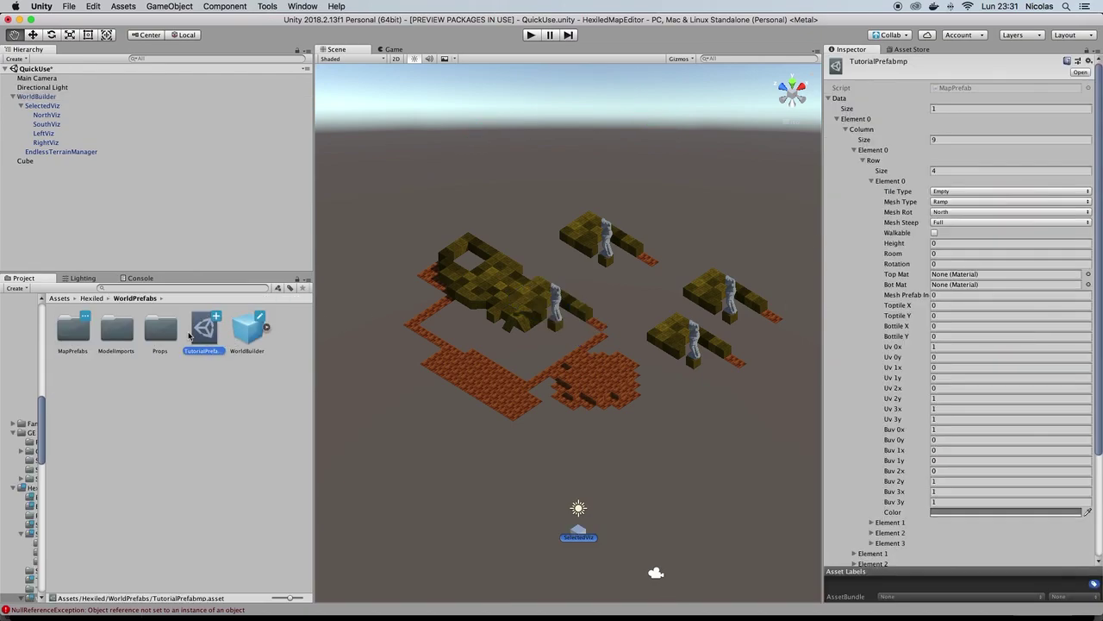
Step: Tick Use Map Prefabs and add TutorialPrefab to WorldBuilder's Map Prefabs list
left_click(34, 97)
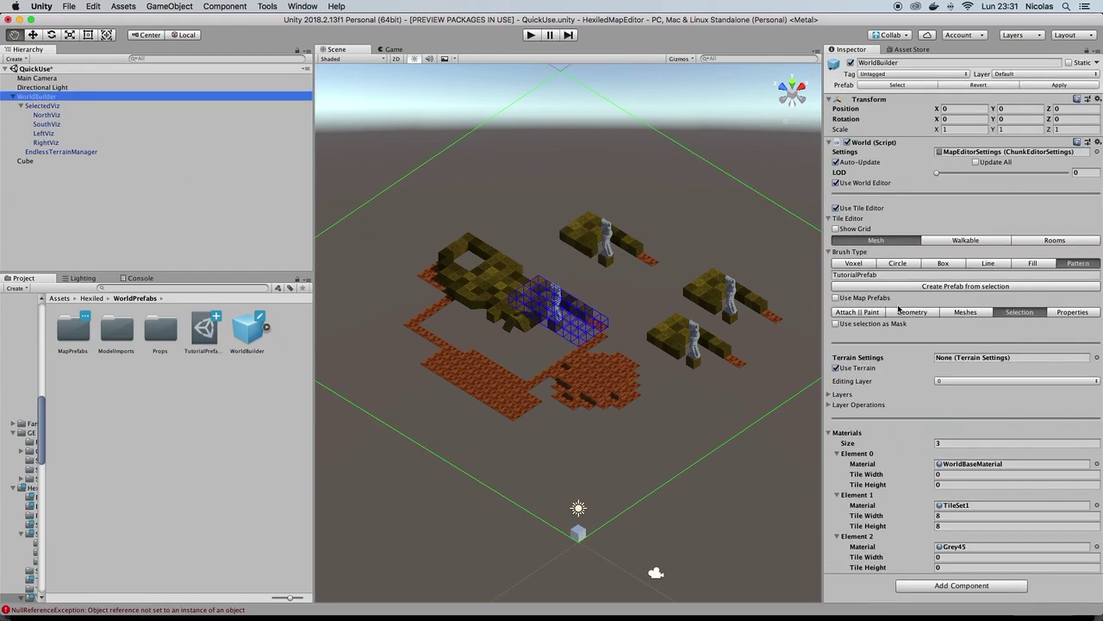
left_click(835, 298)
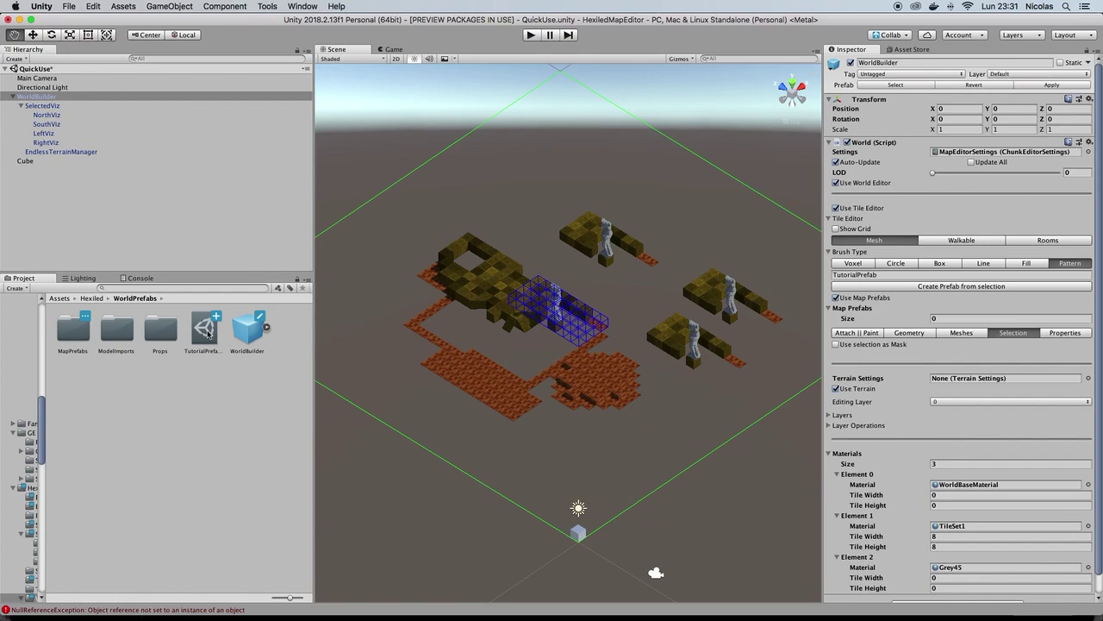
left_click_drag(207, 332, 870, 311)
Step: Set WorldBuilder's Selected Prefab to TutorialPrefabmp
left_click(53, 106)
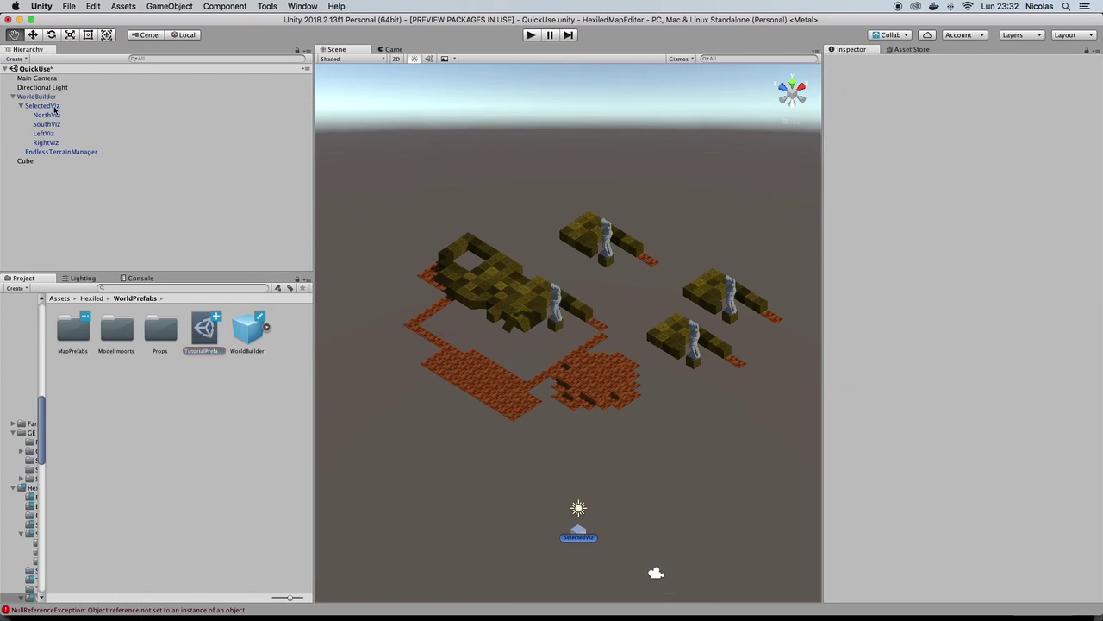
left_click(54, 97)
left_click(979, 308)
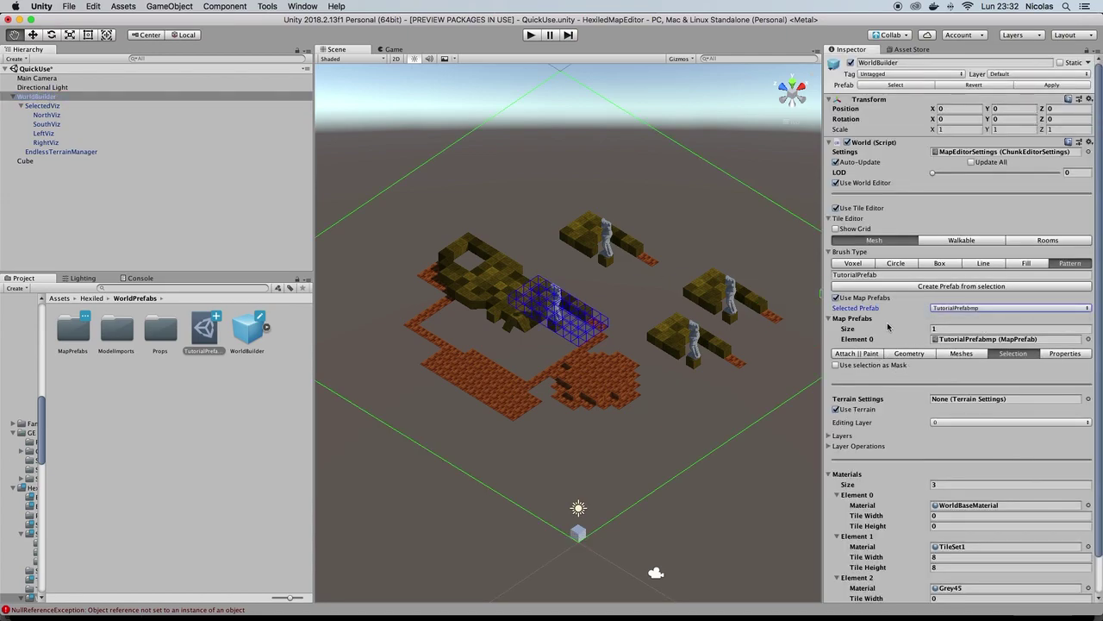
Step: Stamp TutorialPrefab copies across the map, including the upper left and far lower right
left_click(681, 219)
left_click(551, 198)
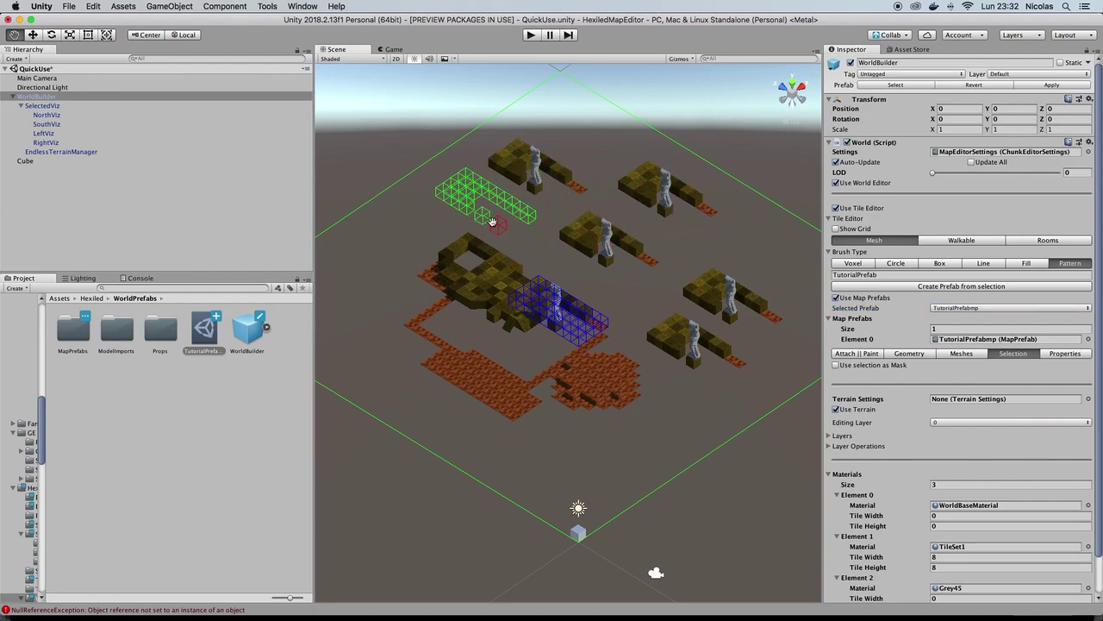
left_click(480, 181)
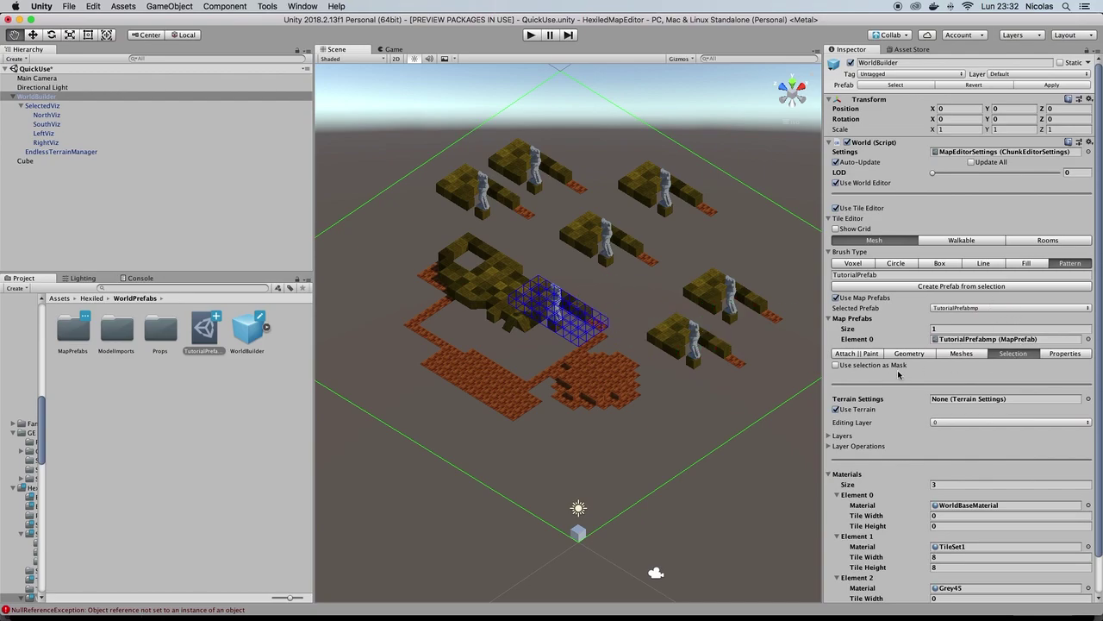
scroll(887, 409, "down", 1)
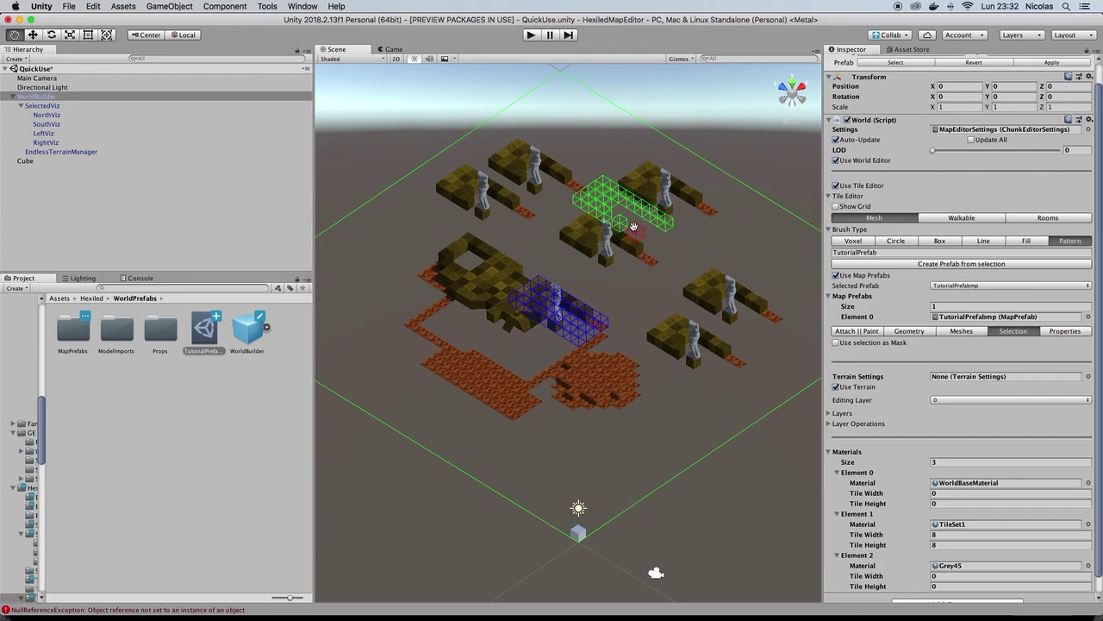
scroll(627, 241, "down", 3)
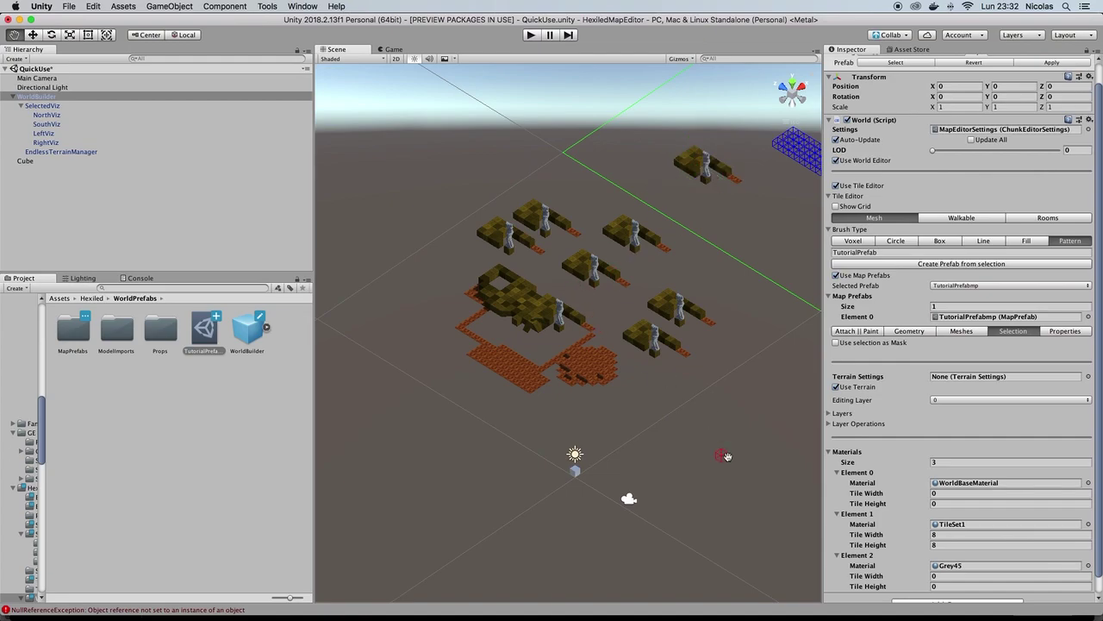
left_click(727, 456)
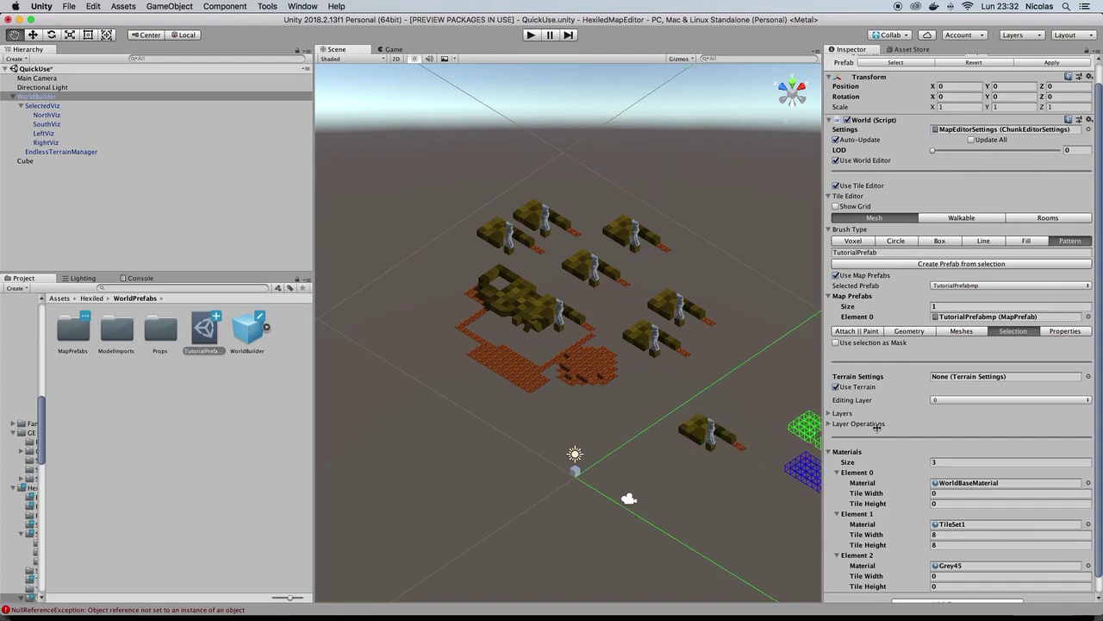
Step: Apply the HillsAndValleys Terrain Settings to generate hills, lakes and a mountain
left_click(829, 196)
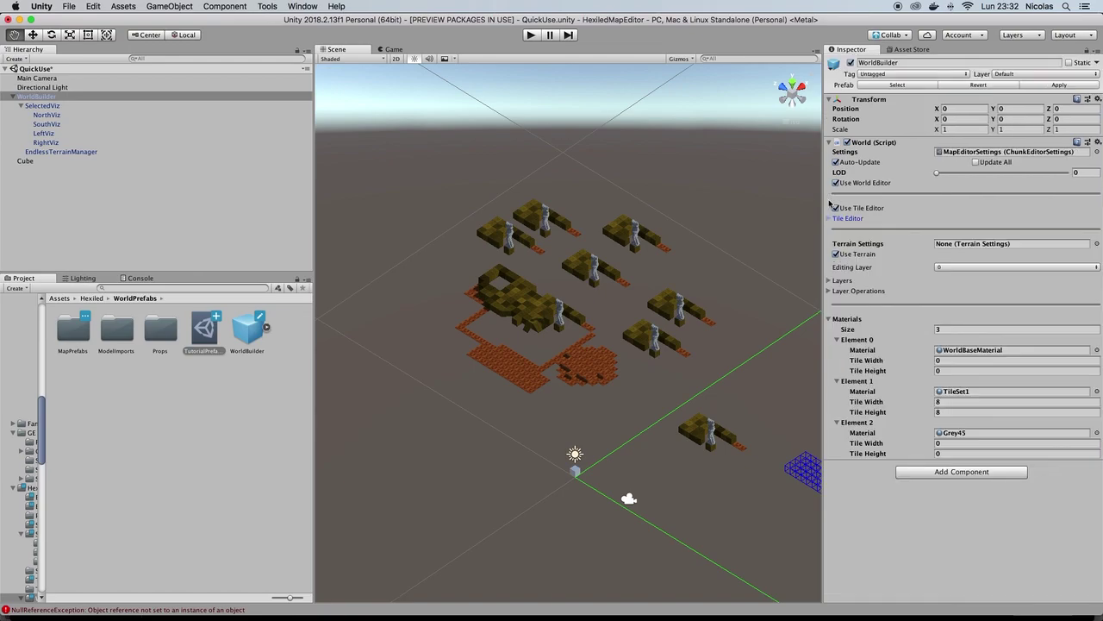
left_click(1096, 244)
double_click(46, 63)
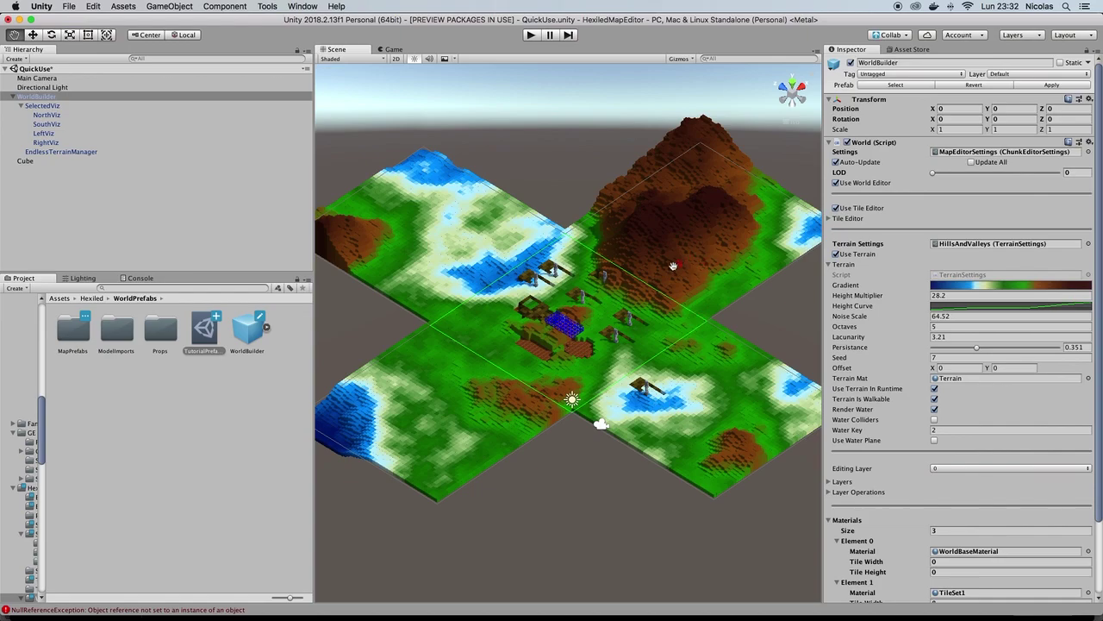
Step: Clear the Console's error messages and return to the Project browser
scroll(620, 325, "up", 5)
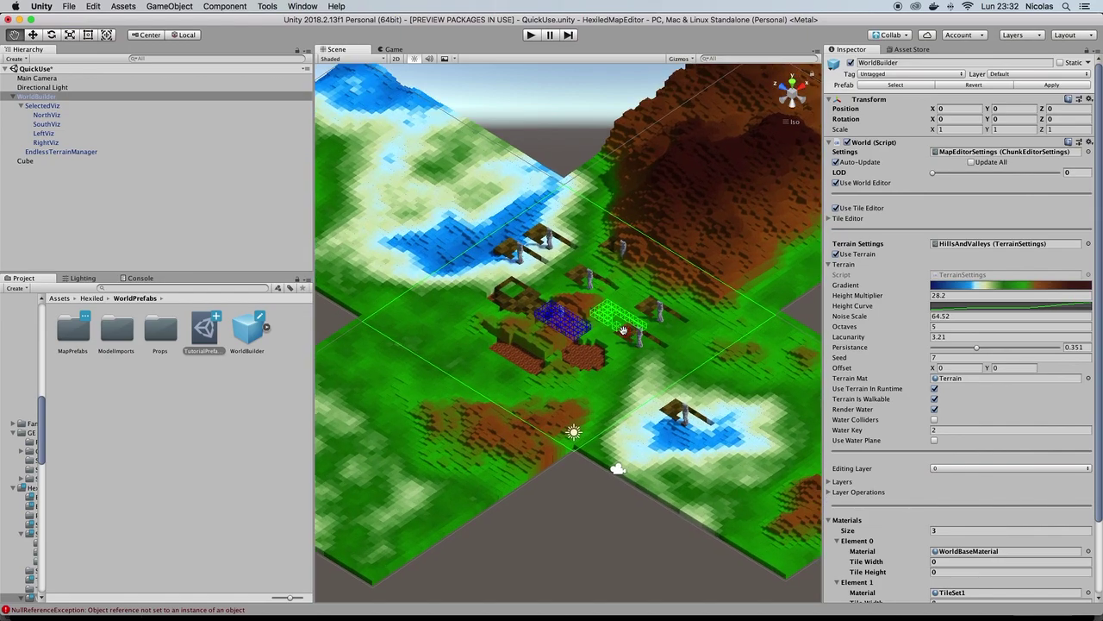
left_click(138, 278)
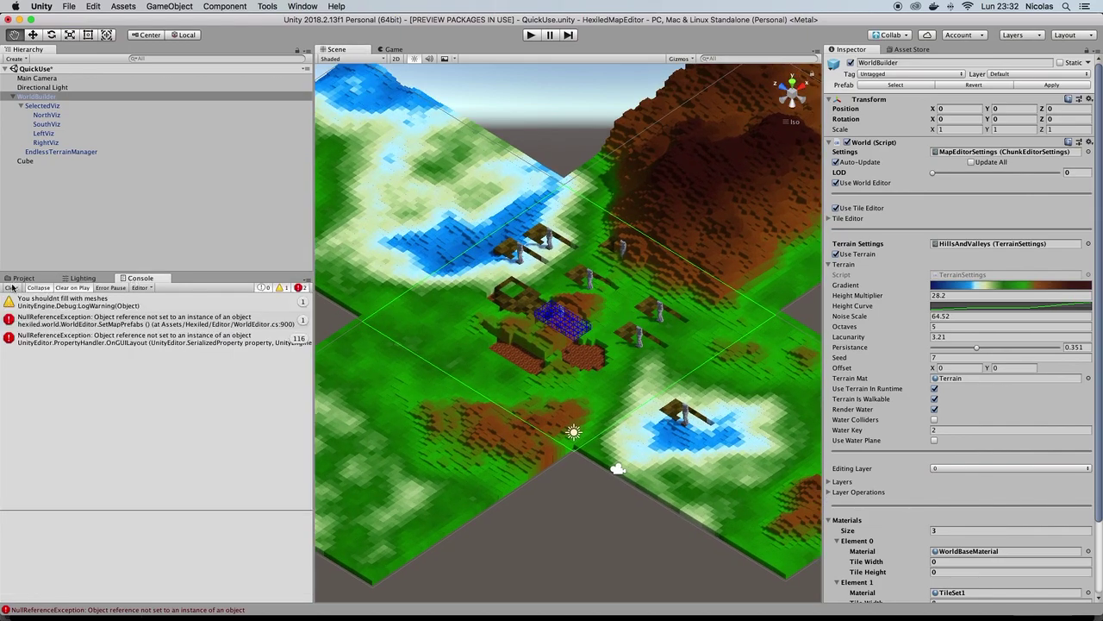
left_click(13, 288)
left_click(23, 278)
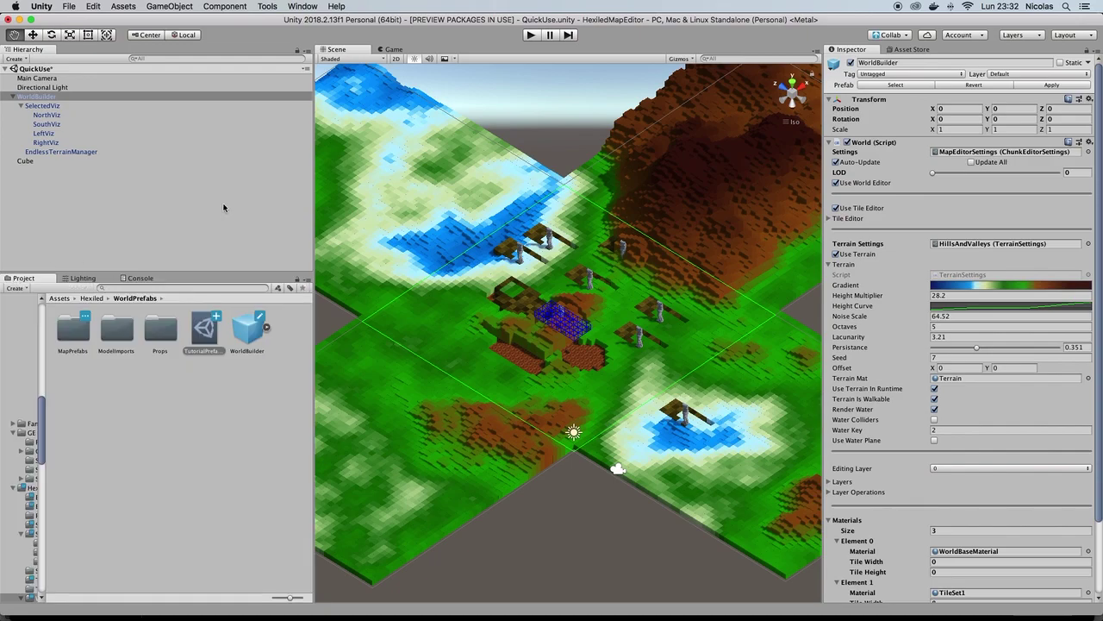
left_click(528, 36)
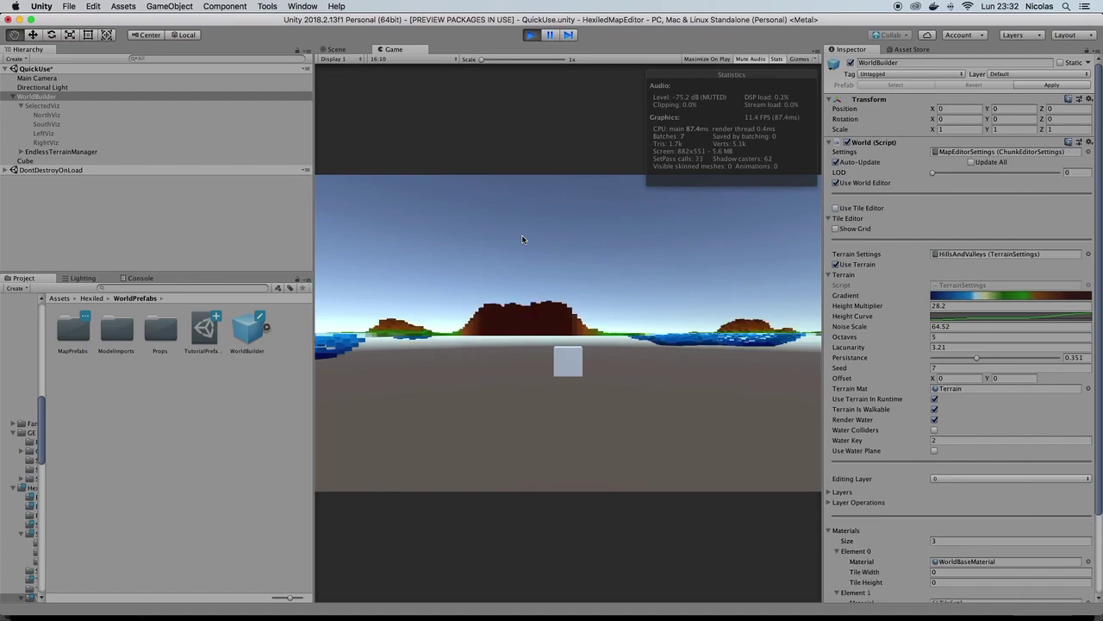
left_click(332, 49)
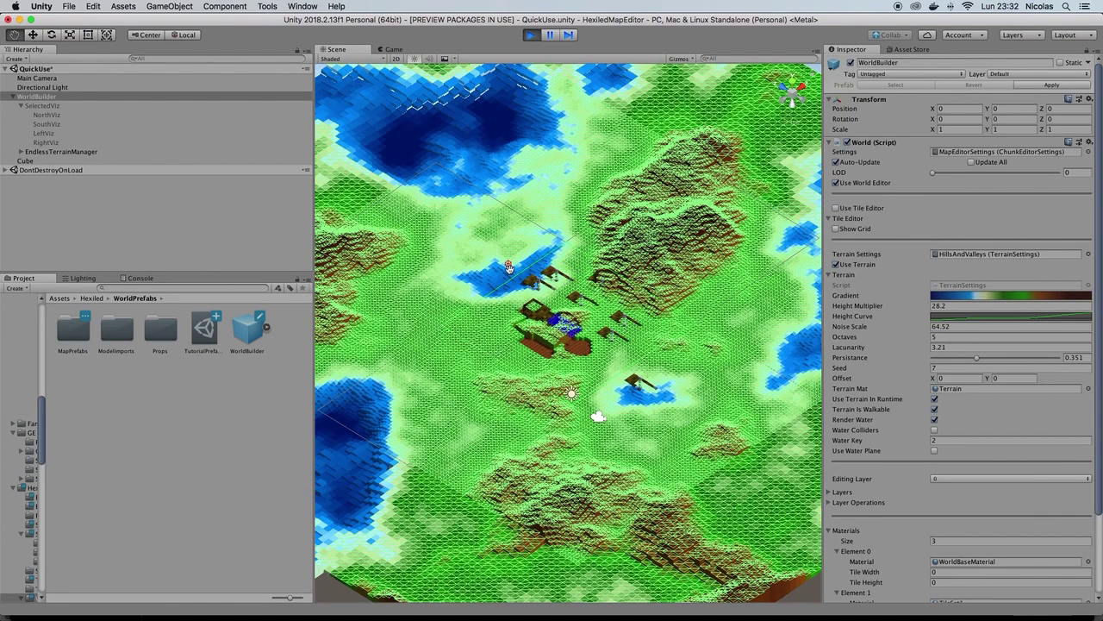
scroll(600, 330, "down", 5)
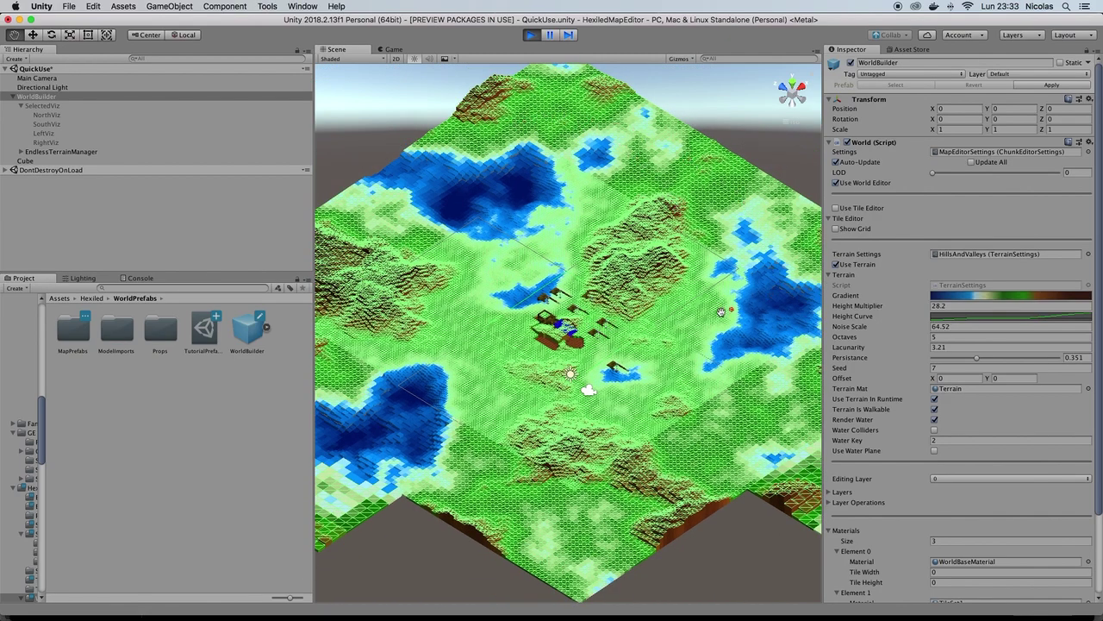
scroll(721, 312, "down", 3)
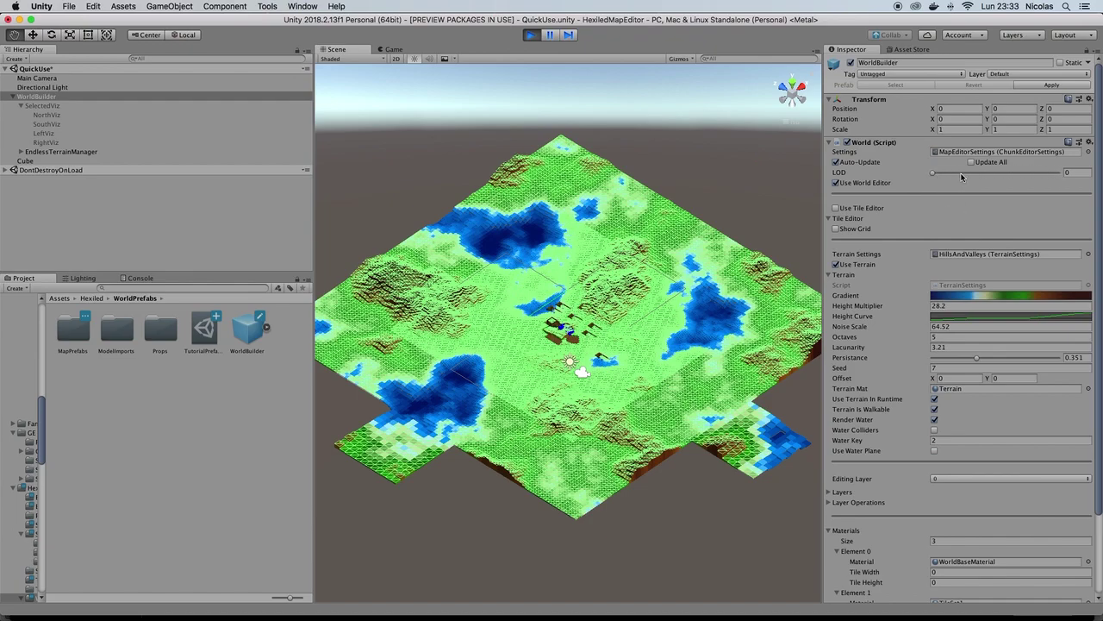
scroll(548, 178, "up", 3)
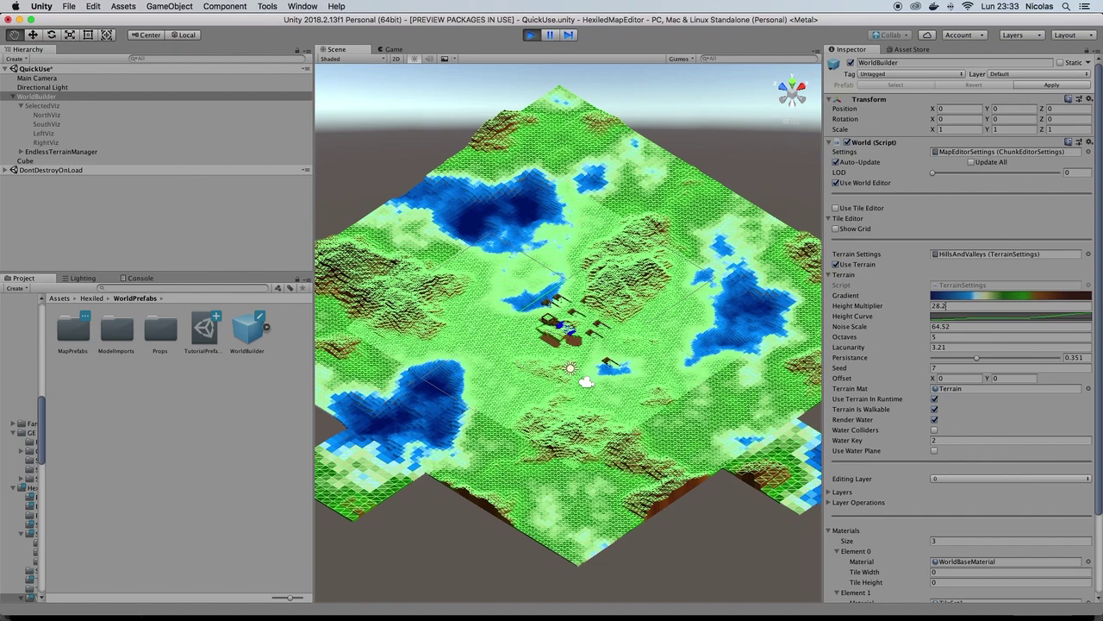
left_click(531, 35)
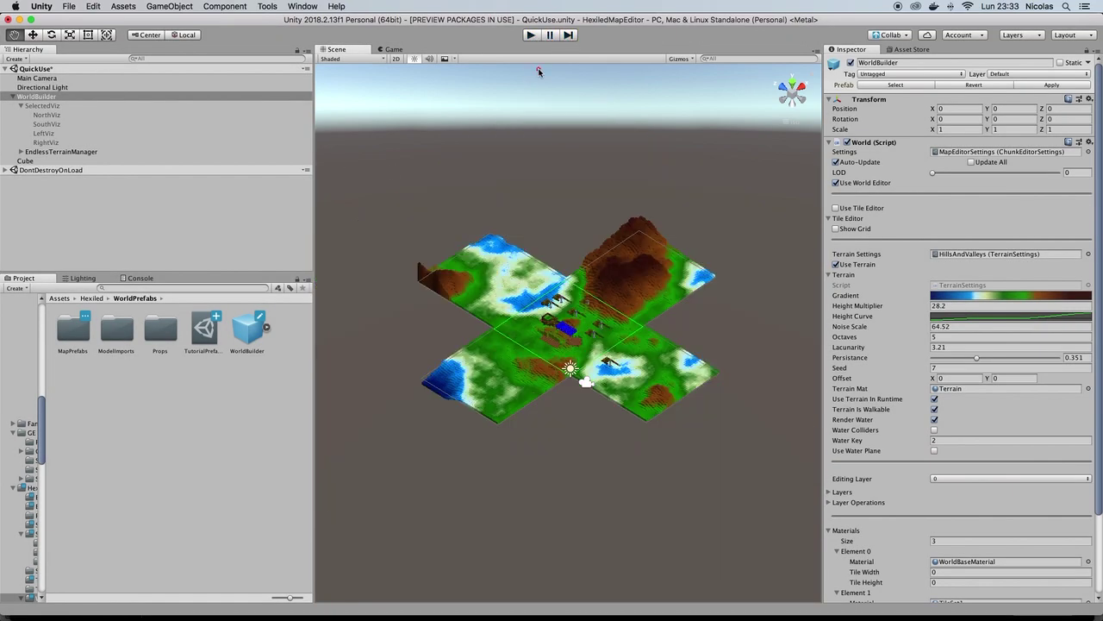
scroll(569, 270, "up", 5)
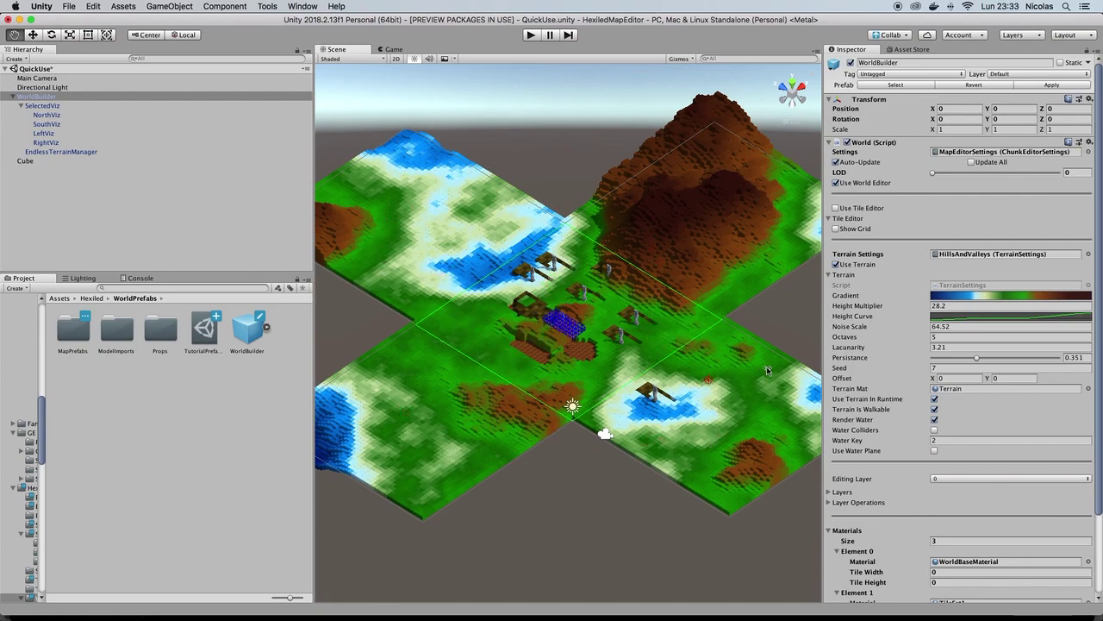
left_click(968, 297)
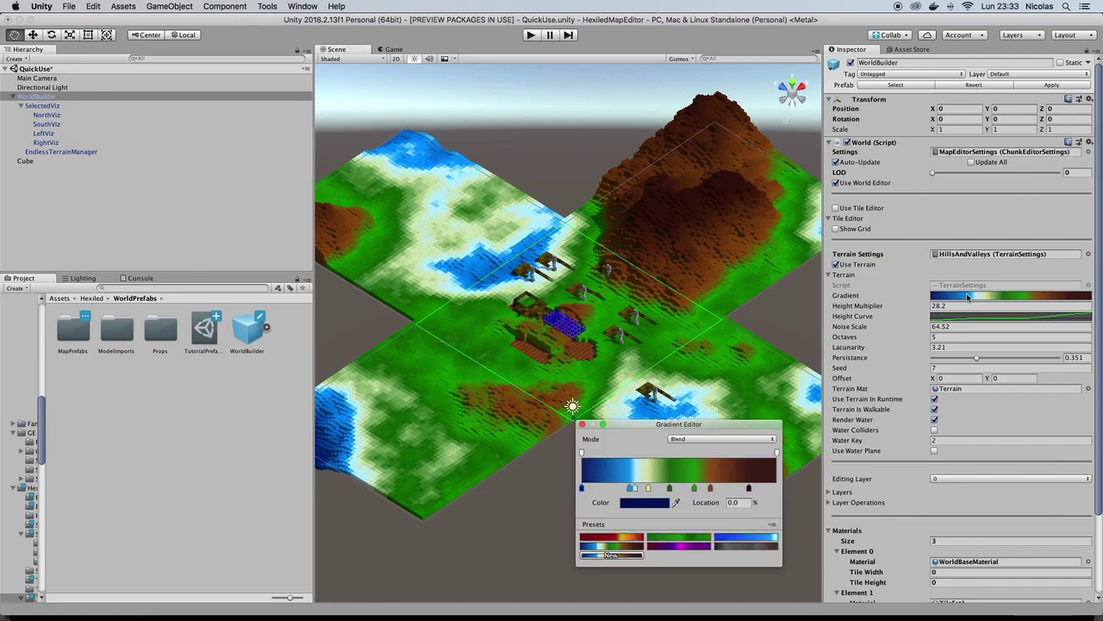
left_click(626, 540)
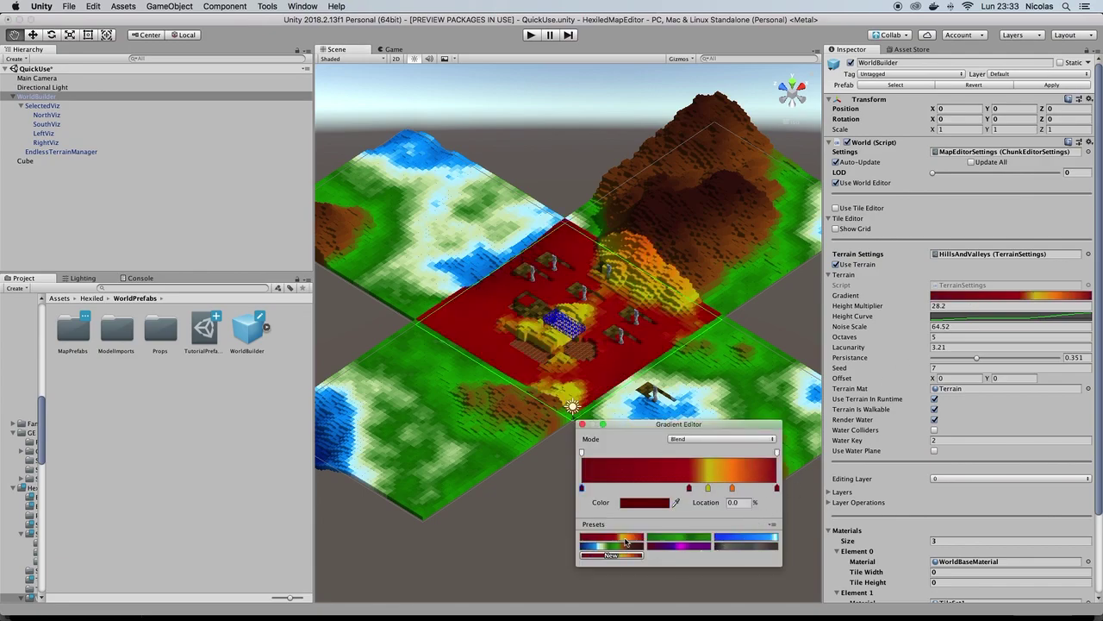
left_click(582, 424)
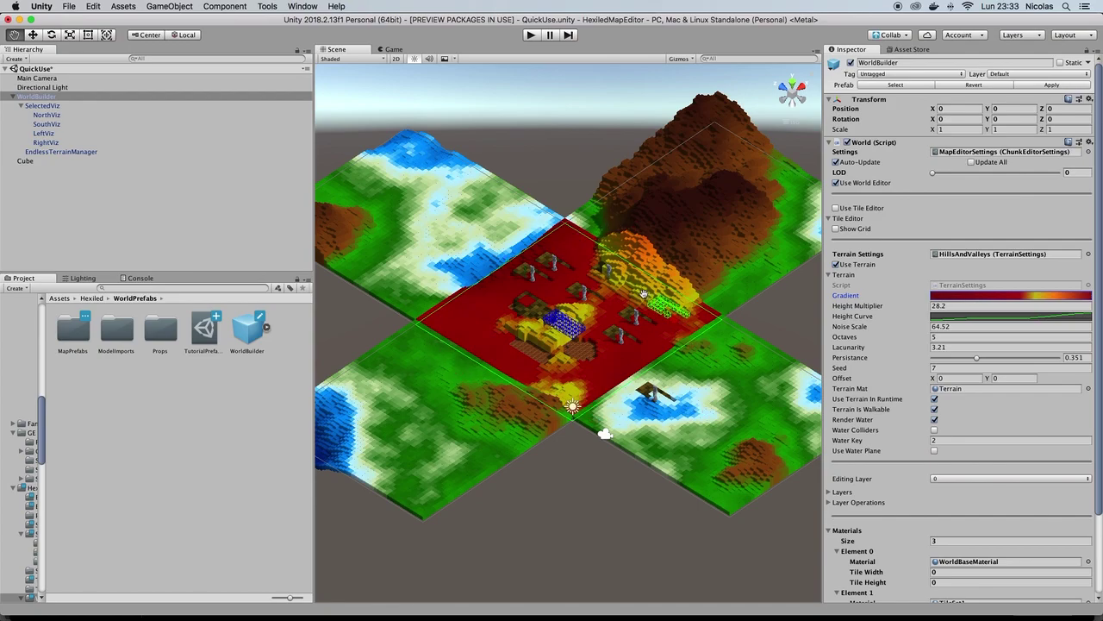
scroll(618, 358, "up", 3)
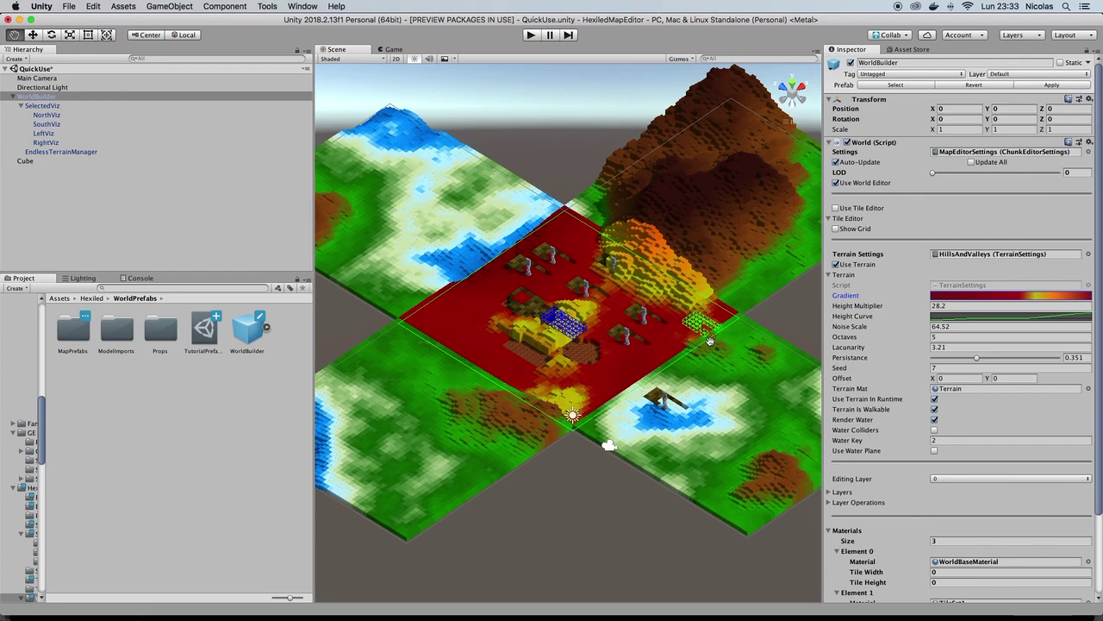
left_click(967, 296)
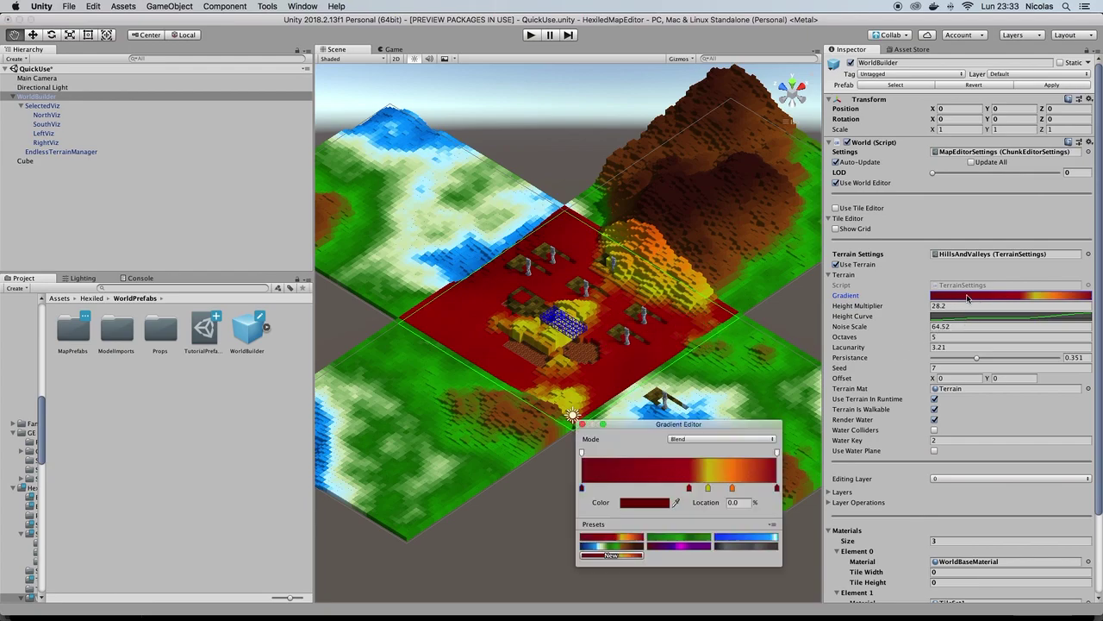
left_click(628, 546)
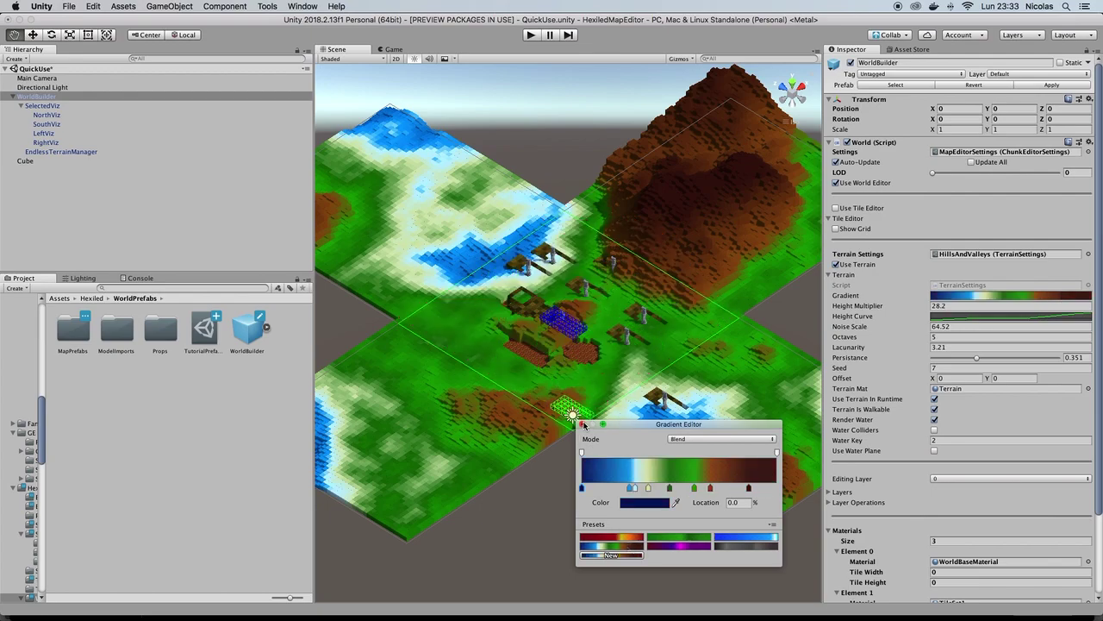
key("Escape")
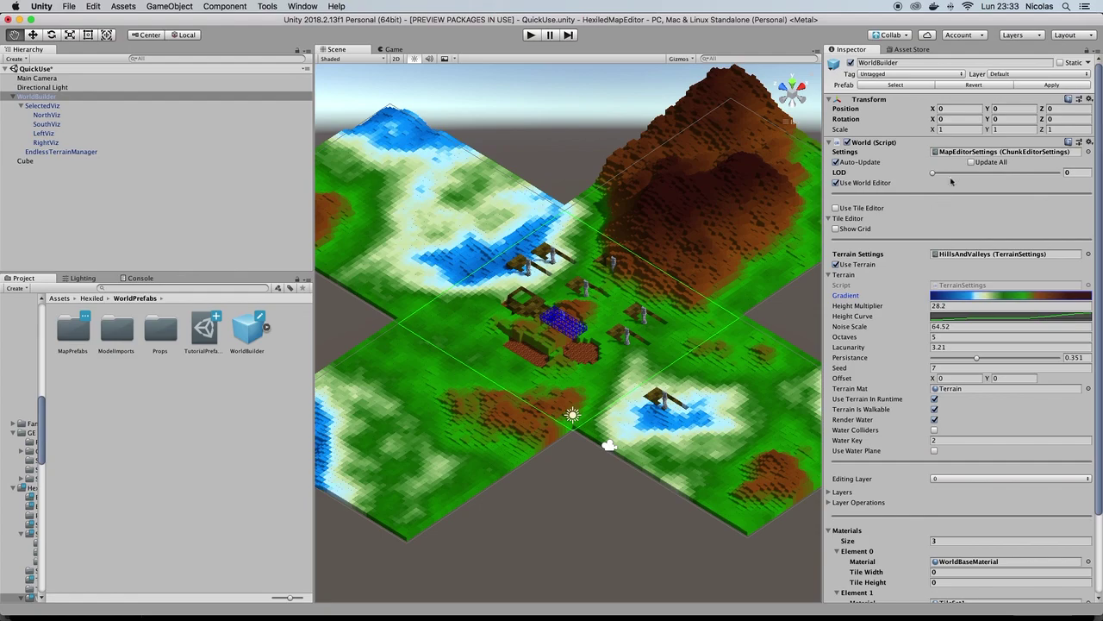
Step: Tick Update All and recolour the terrain with the red-to-yellow gradient preset
left_click(972, 164)
left_click(1004, 298)
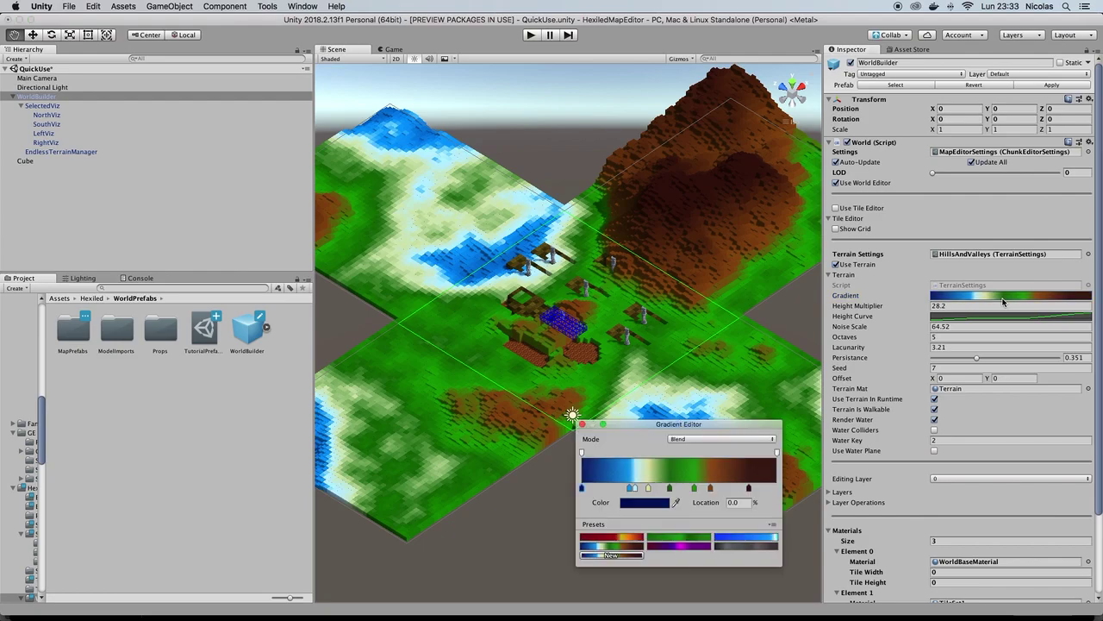
left_click(625, 542)
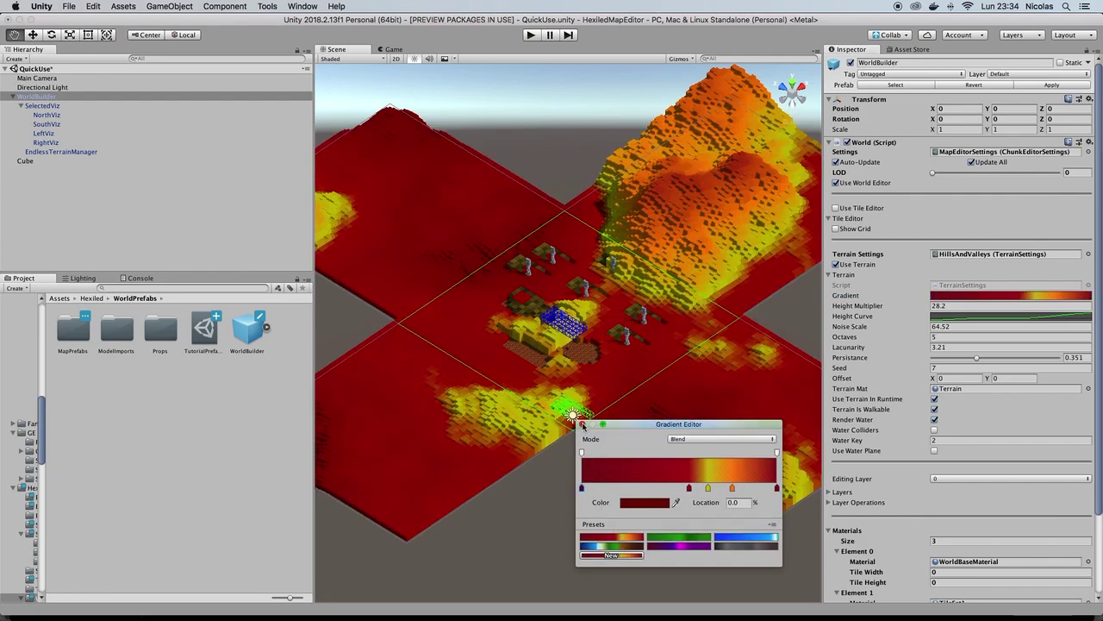
left_click(718, 277)
Step: Lower the terrain Height Multiplier from 28.2 to 24.98
scroll(653, 288, "down", 3)
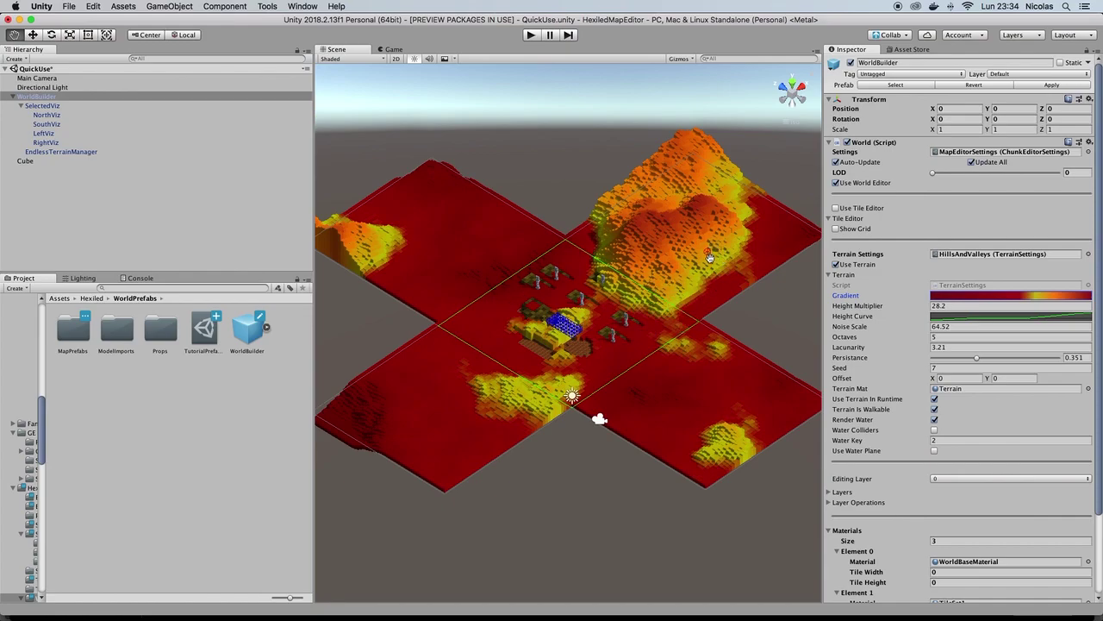
left_click(887, 306)
left_click_drag(887, 306, 801, 313)
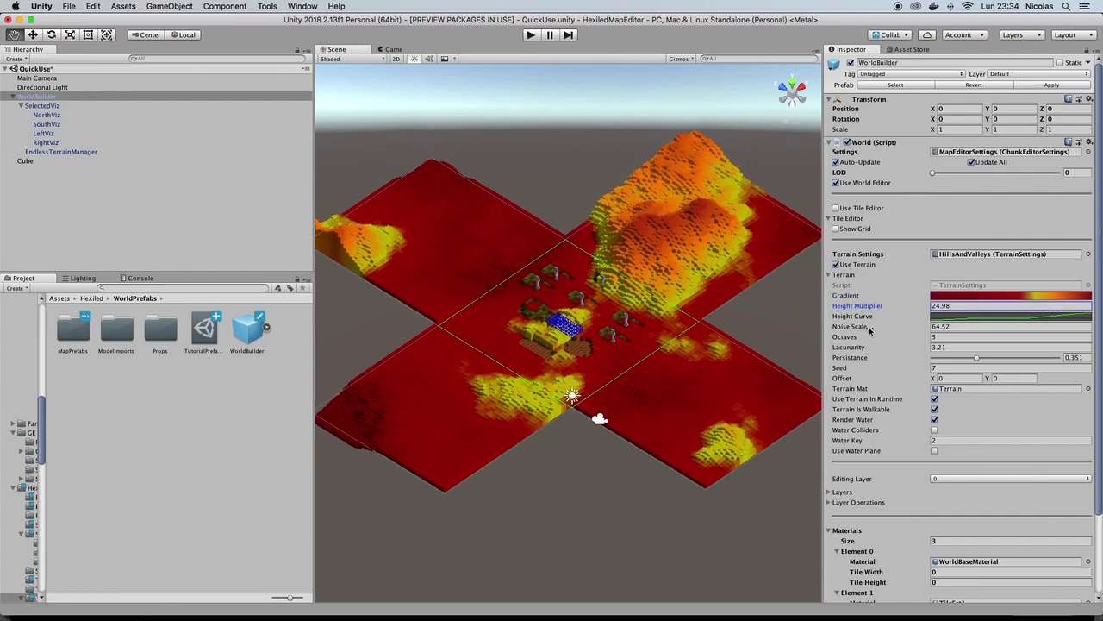
scroll(862, 385, "down", 3)
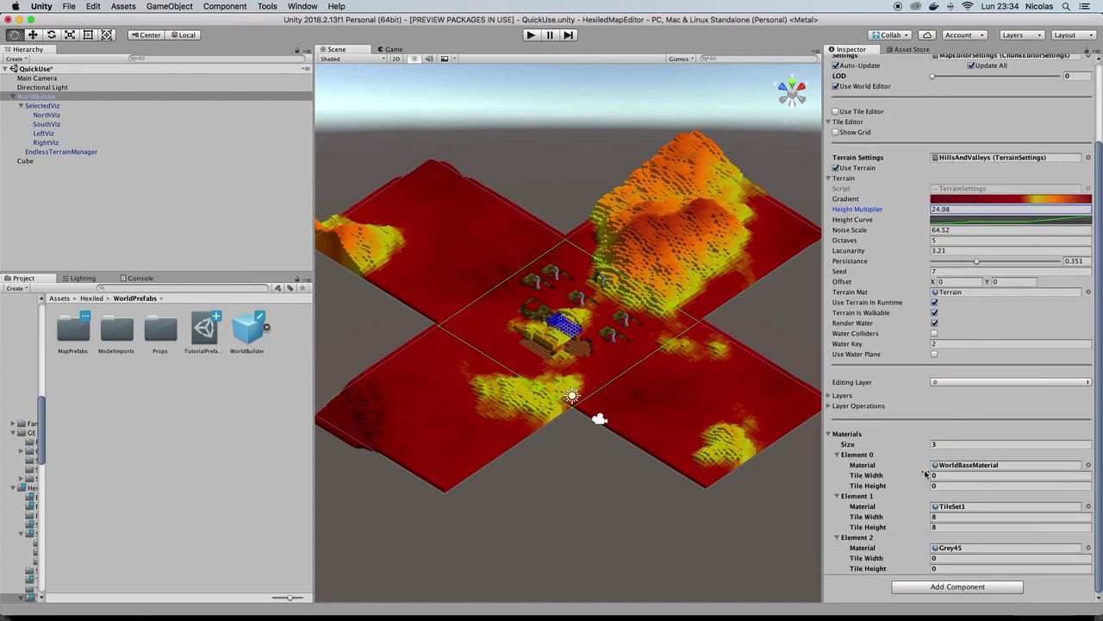
Step: Expand the terrain layers and Layer Operations, then add a new terrain layer
left_click(829, 396)
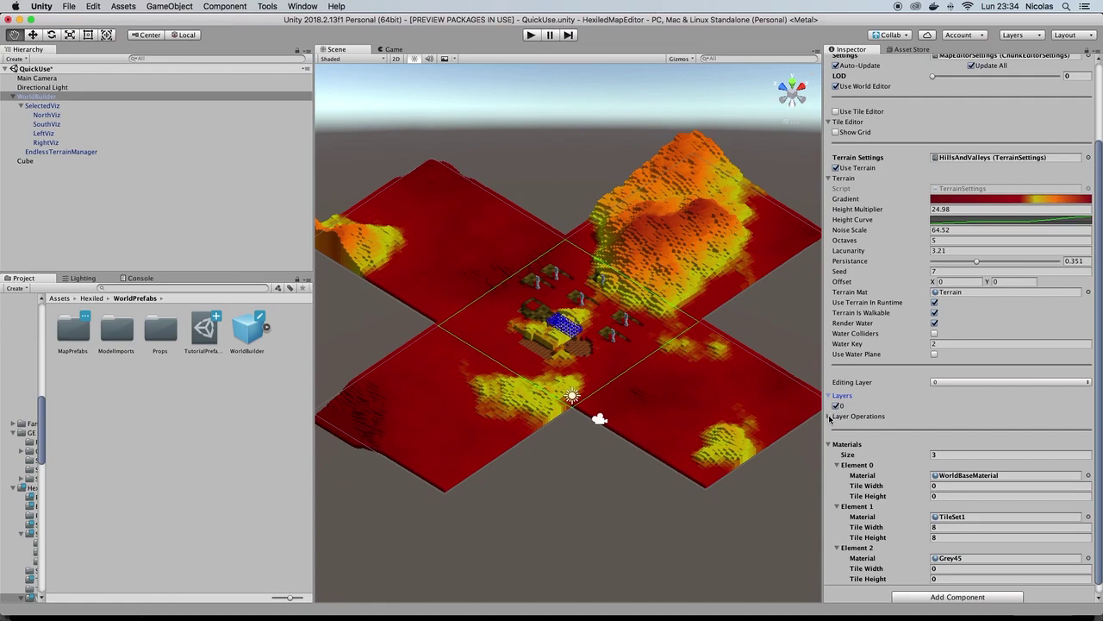
left_click(829, 417)
scroll(633, 352, "up", 5)
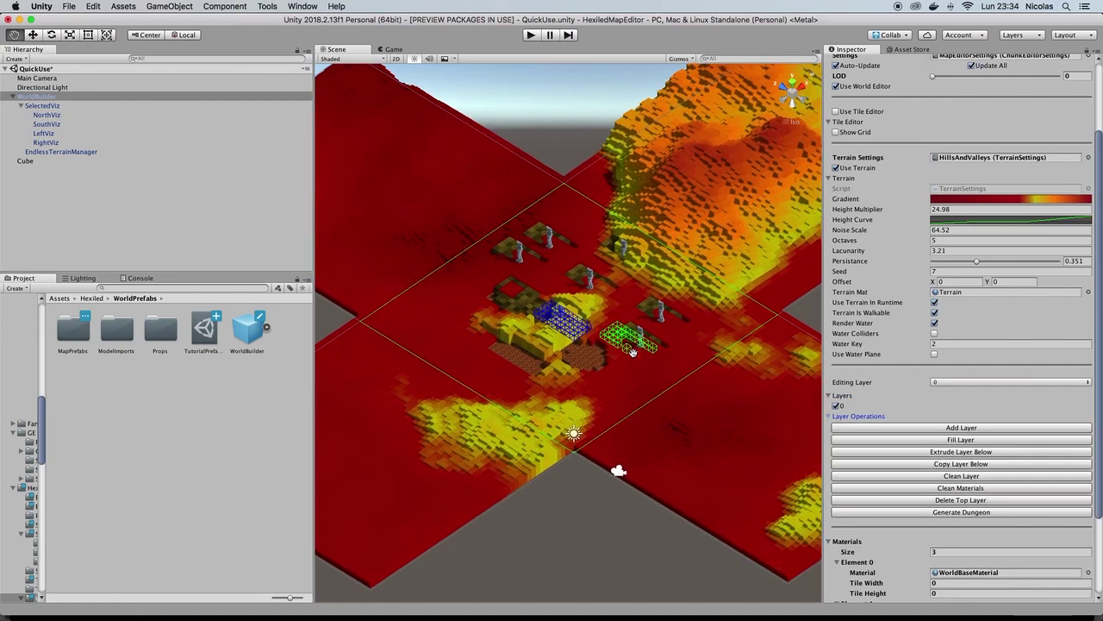
scroll(633, 352, "up", 2)
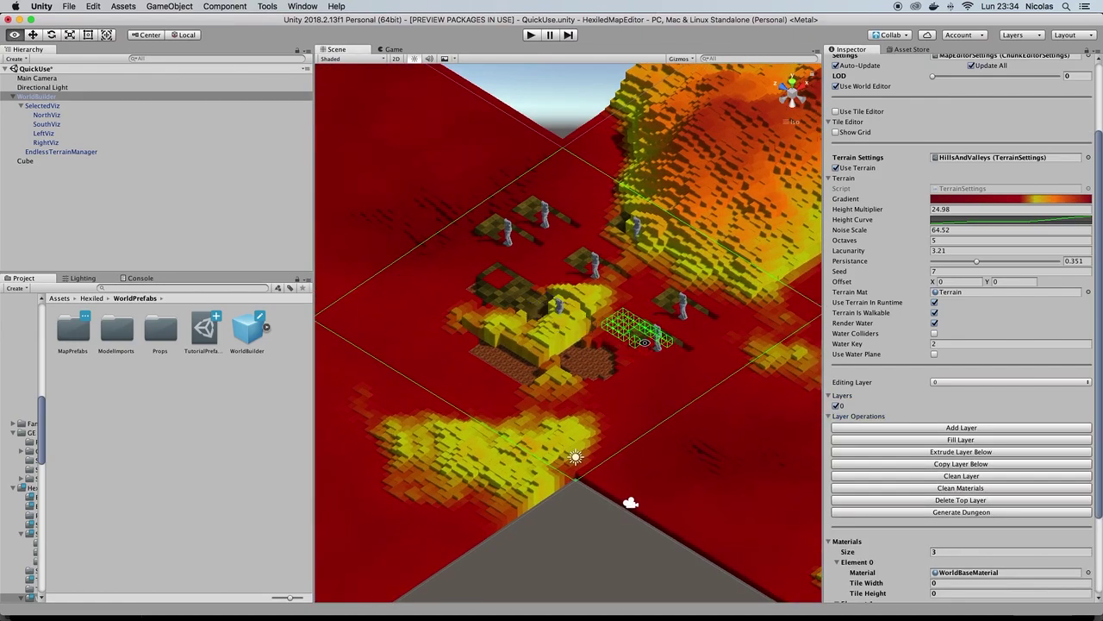
left_click(929, 429)
Step: Set the Editing Layer to 1
left_click(955, 382)
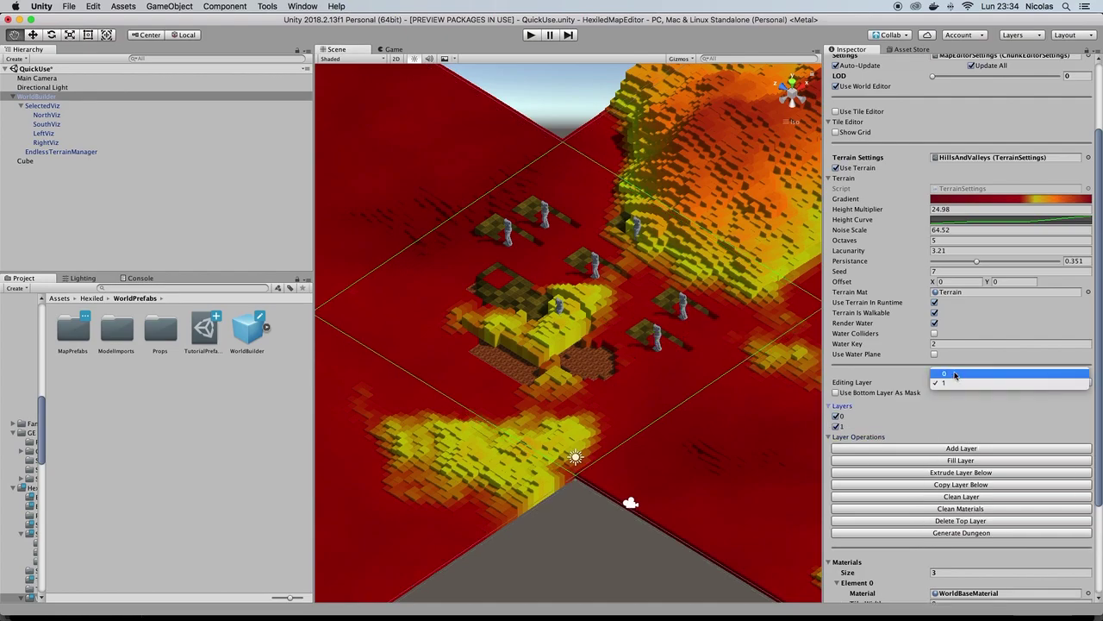
left_click(955, 374)
left_click(953, 382)
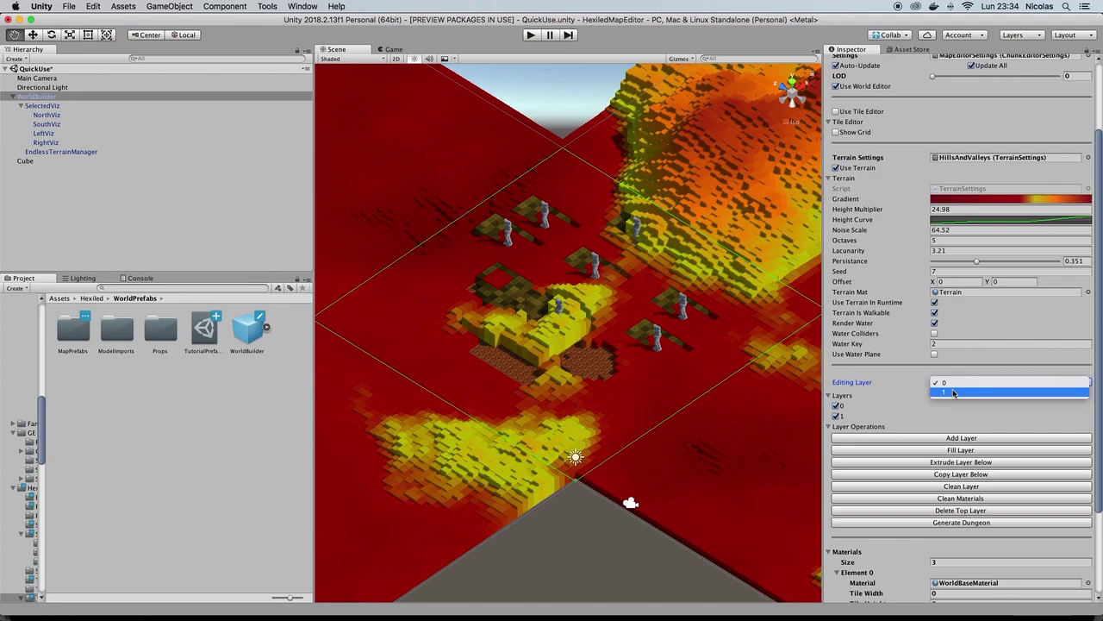
left_click(953, 392)
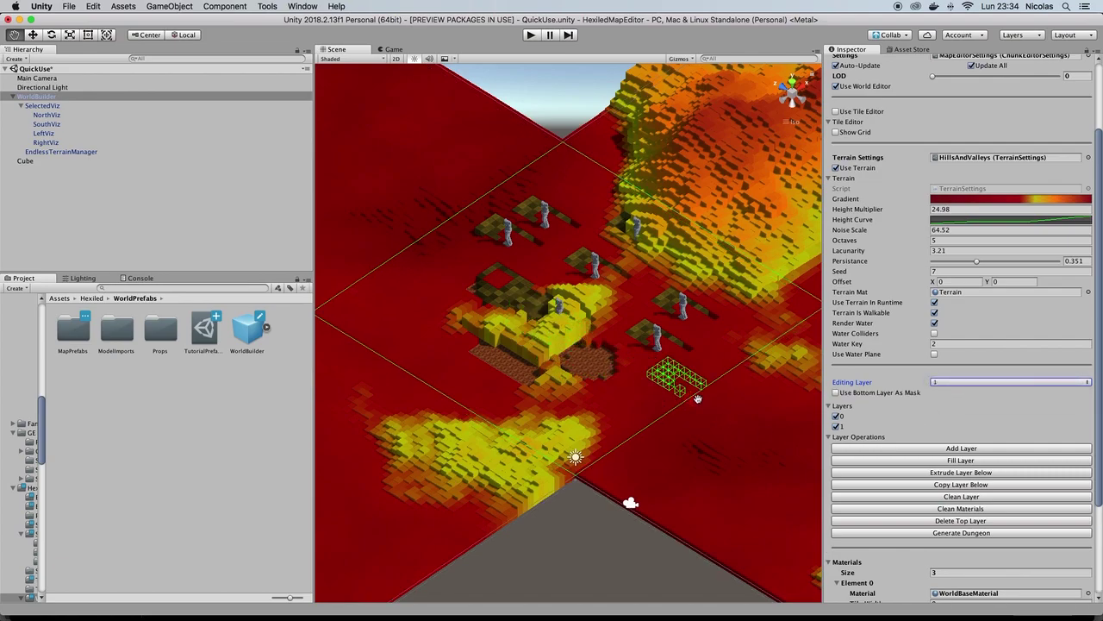
Step: Hide layers 0 and 1, then show both again on the hilly terrain
left_click(837, 417)
left_click(836, 426)
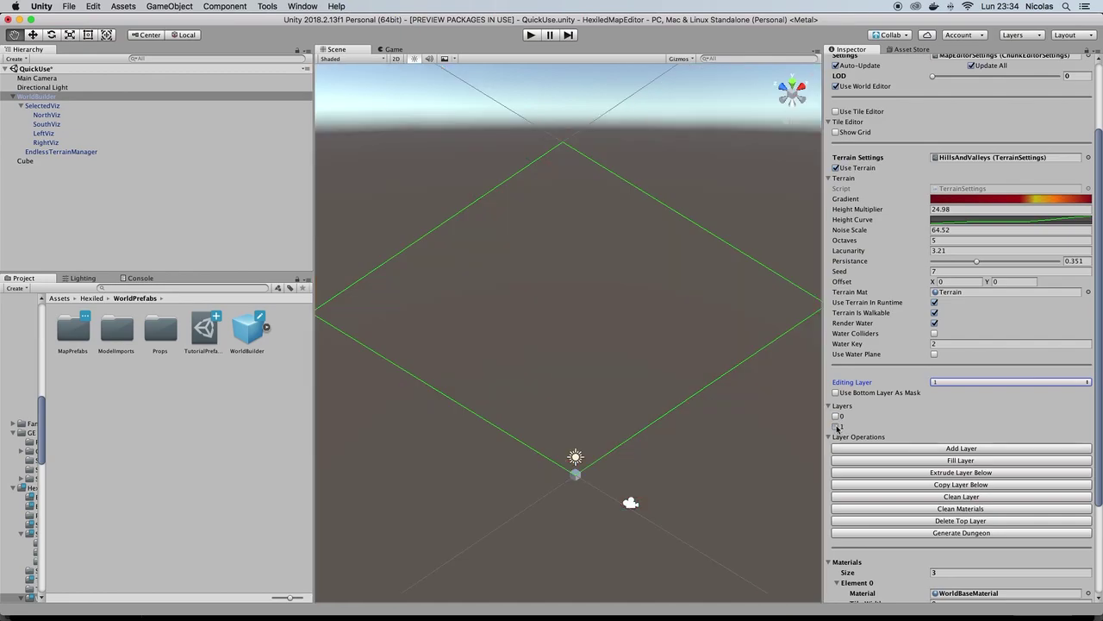
left_click(836, 417)
left_click(836, 426)
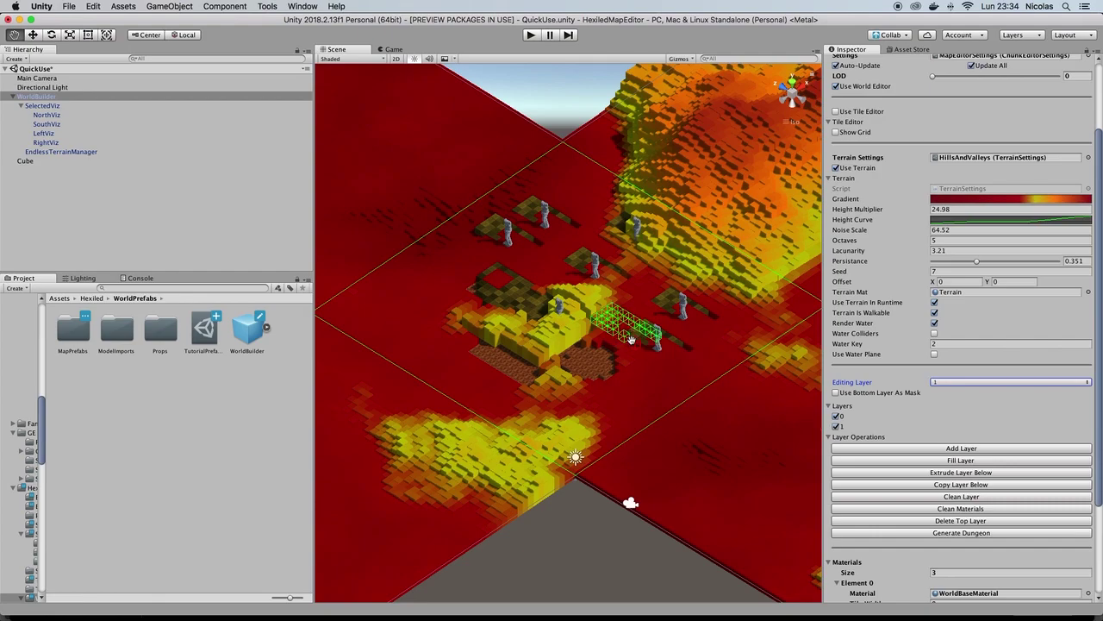
scroll(631, 338, "down", 5)
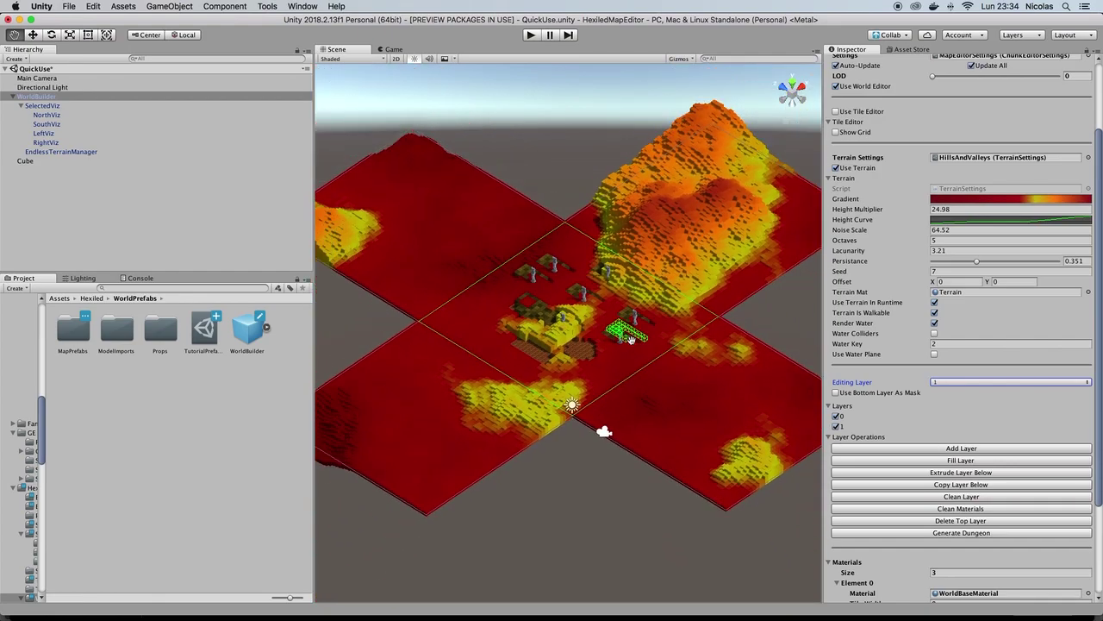
scroll(874, 363, "up", 4)
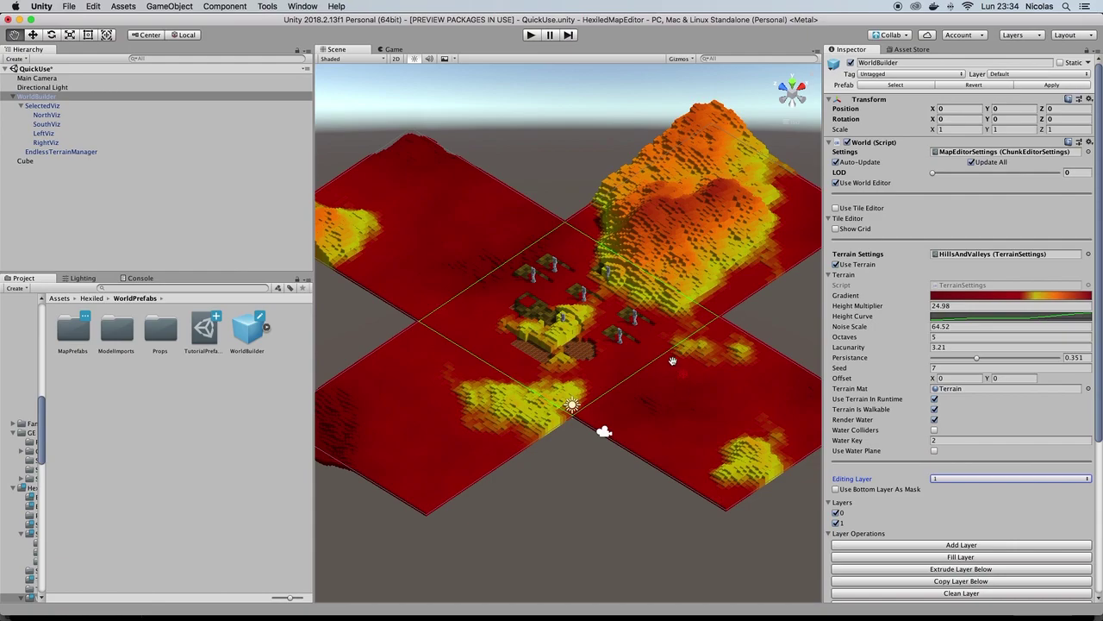
scroll(662, 355, "down", 2)
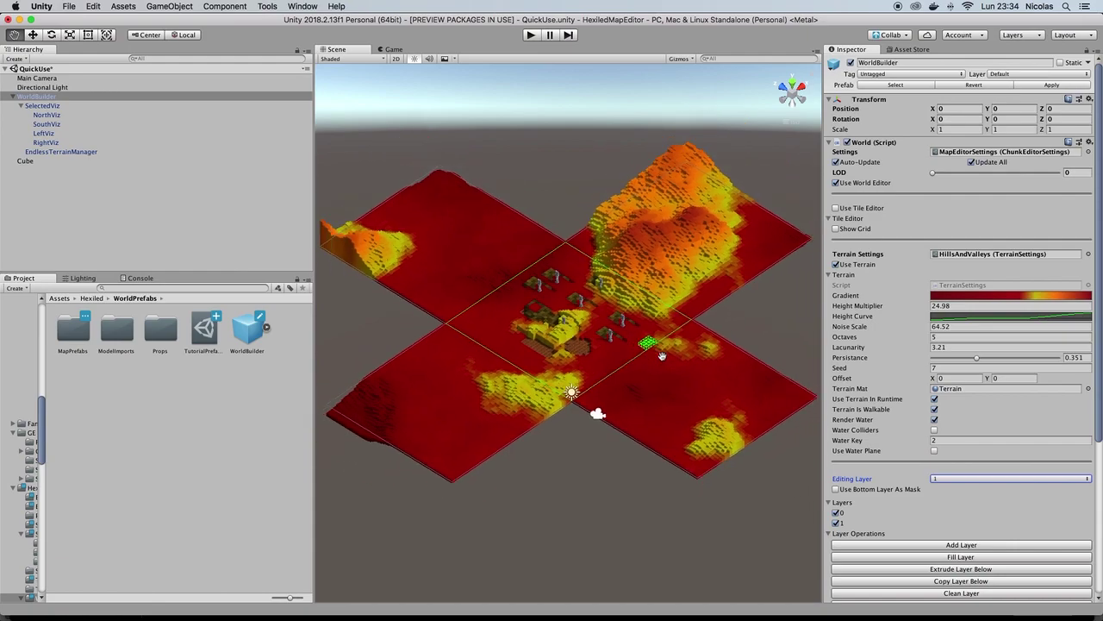